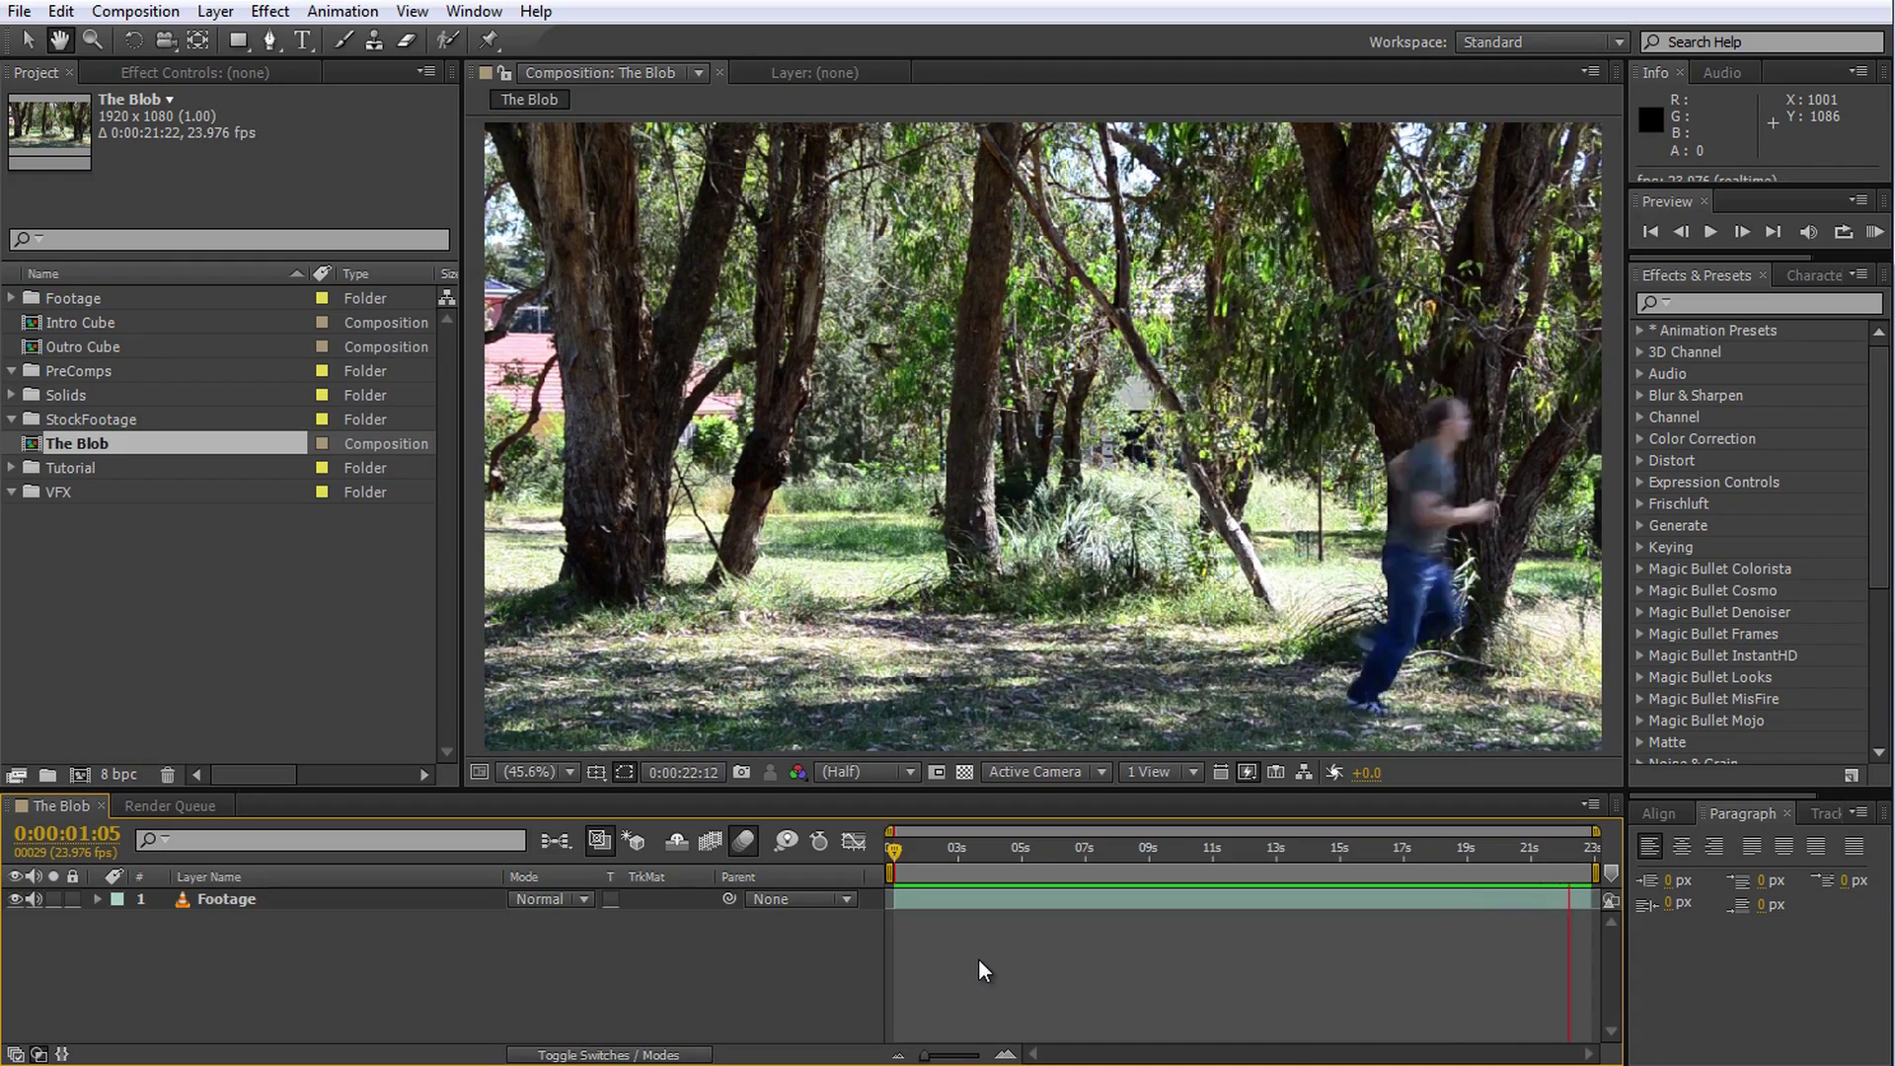
Create a full-size black solid layer named Element above the footage in The Blob composition
key(v)
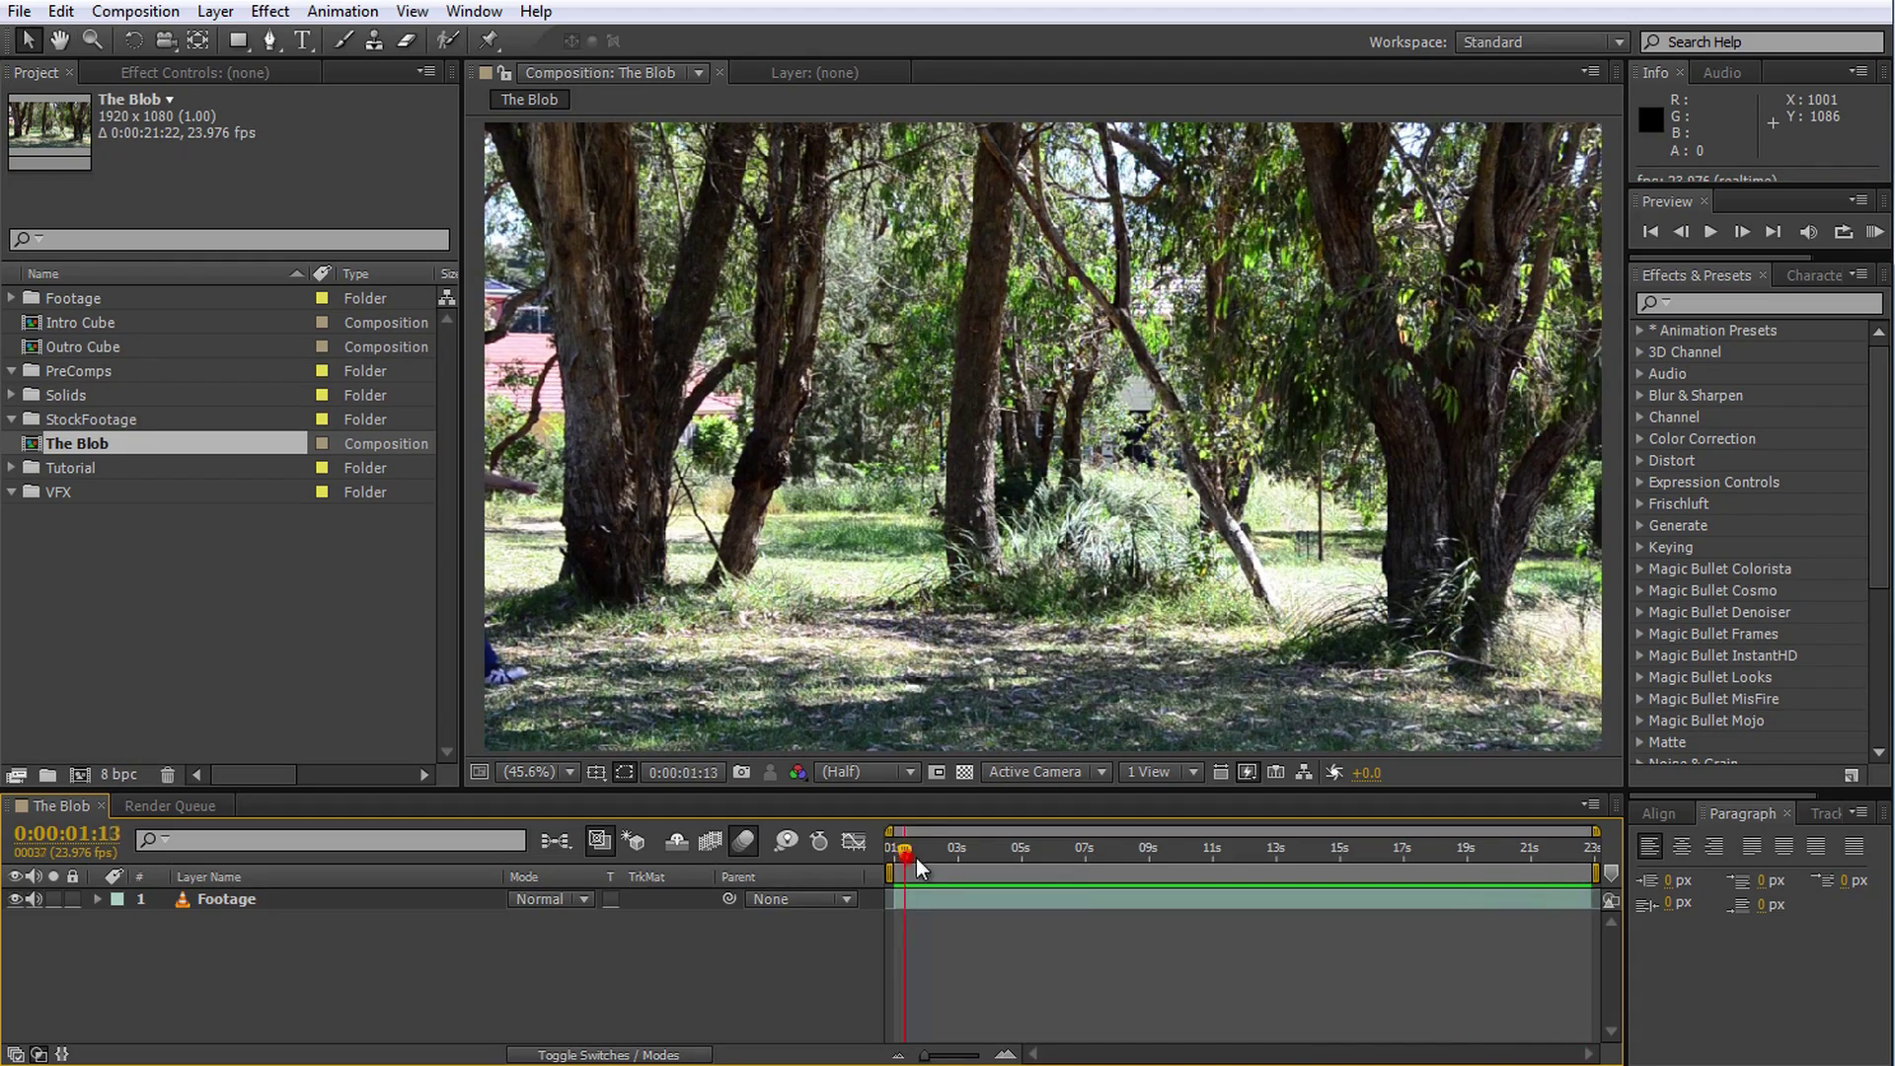
right_click(762, 940)
click(869, 665)
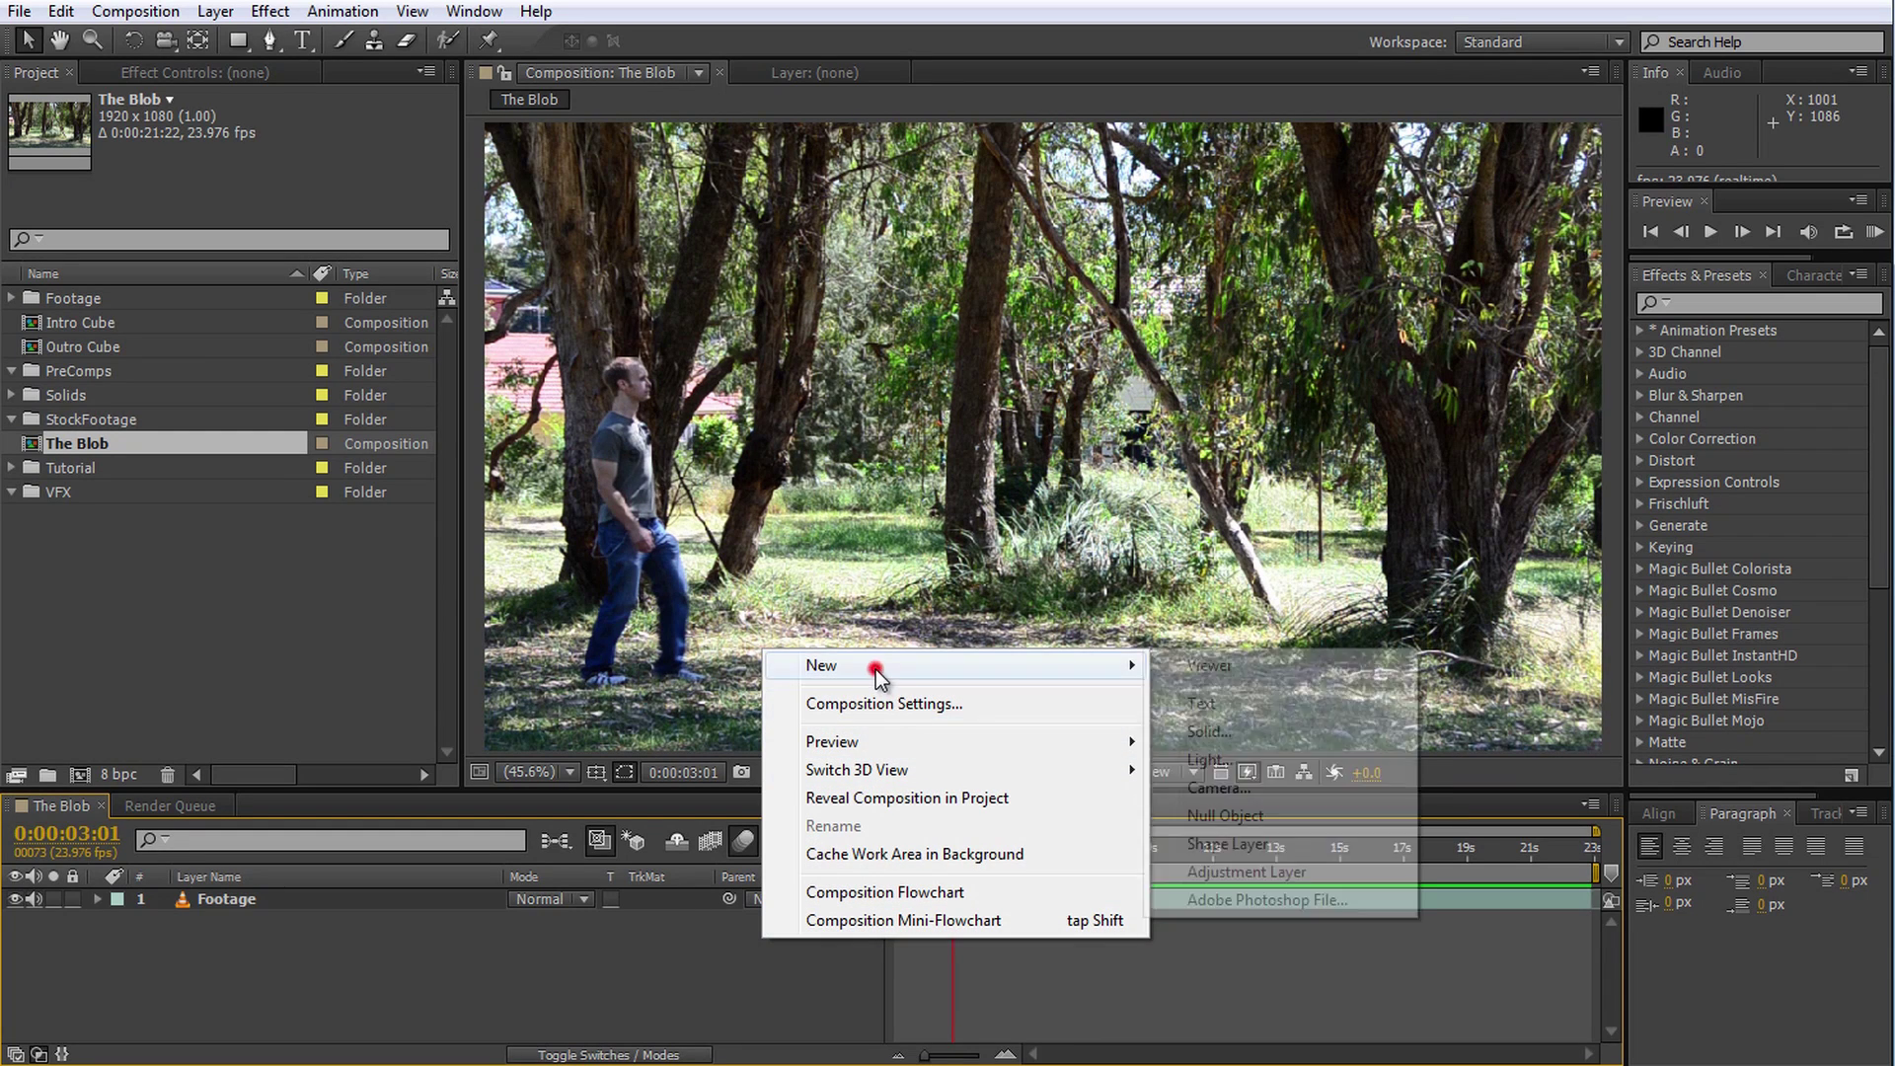
click(1196, 730)
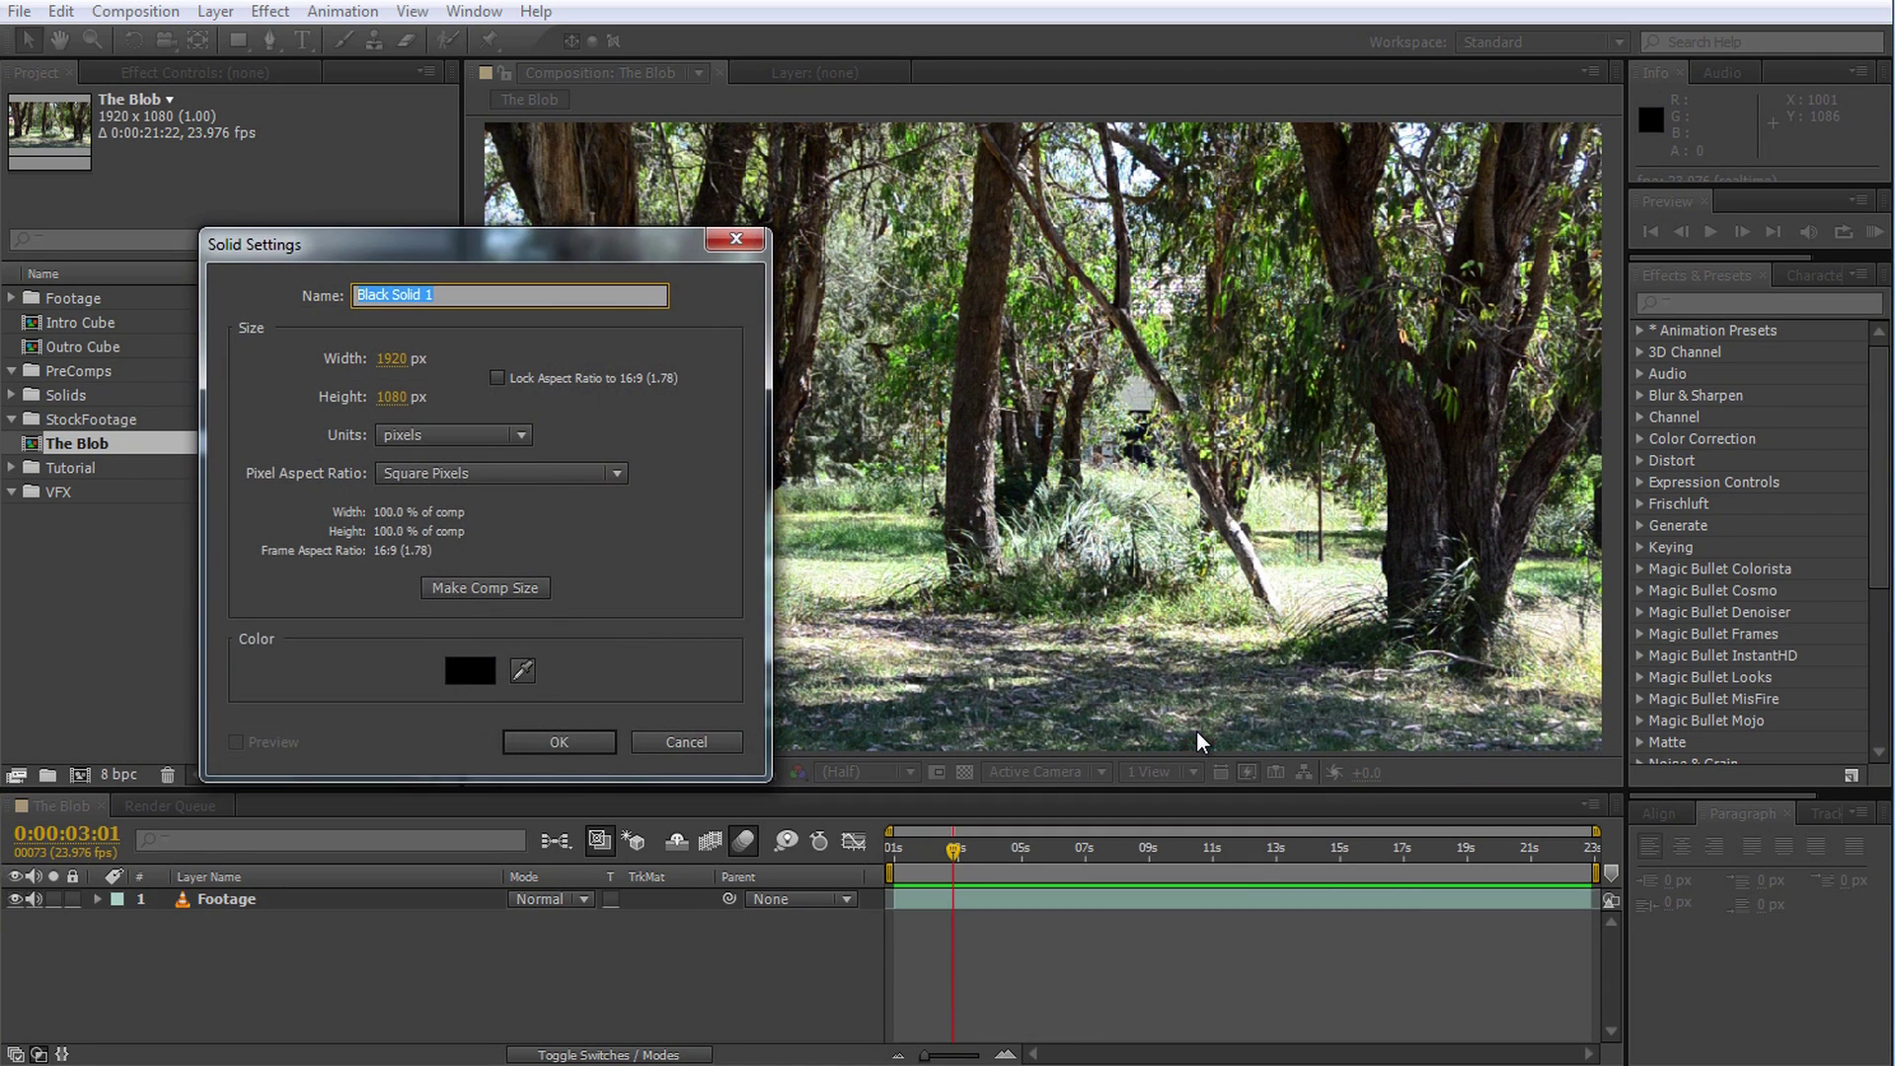
text(Element)
key(Return)
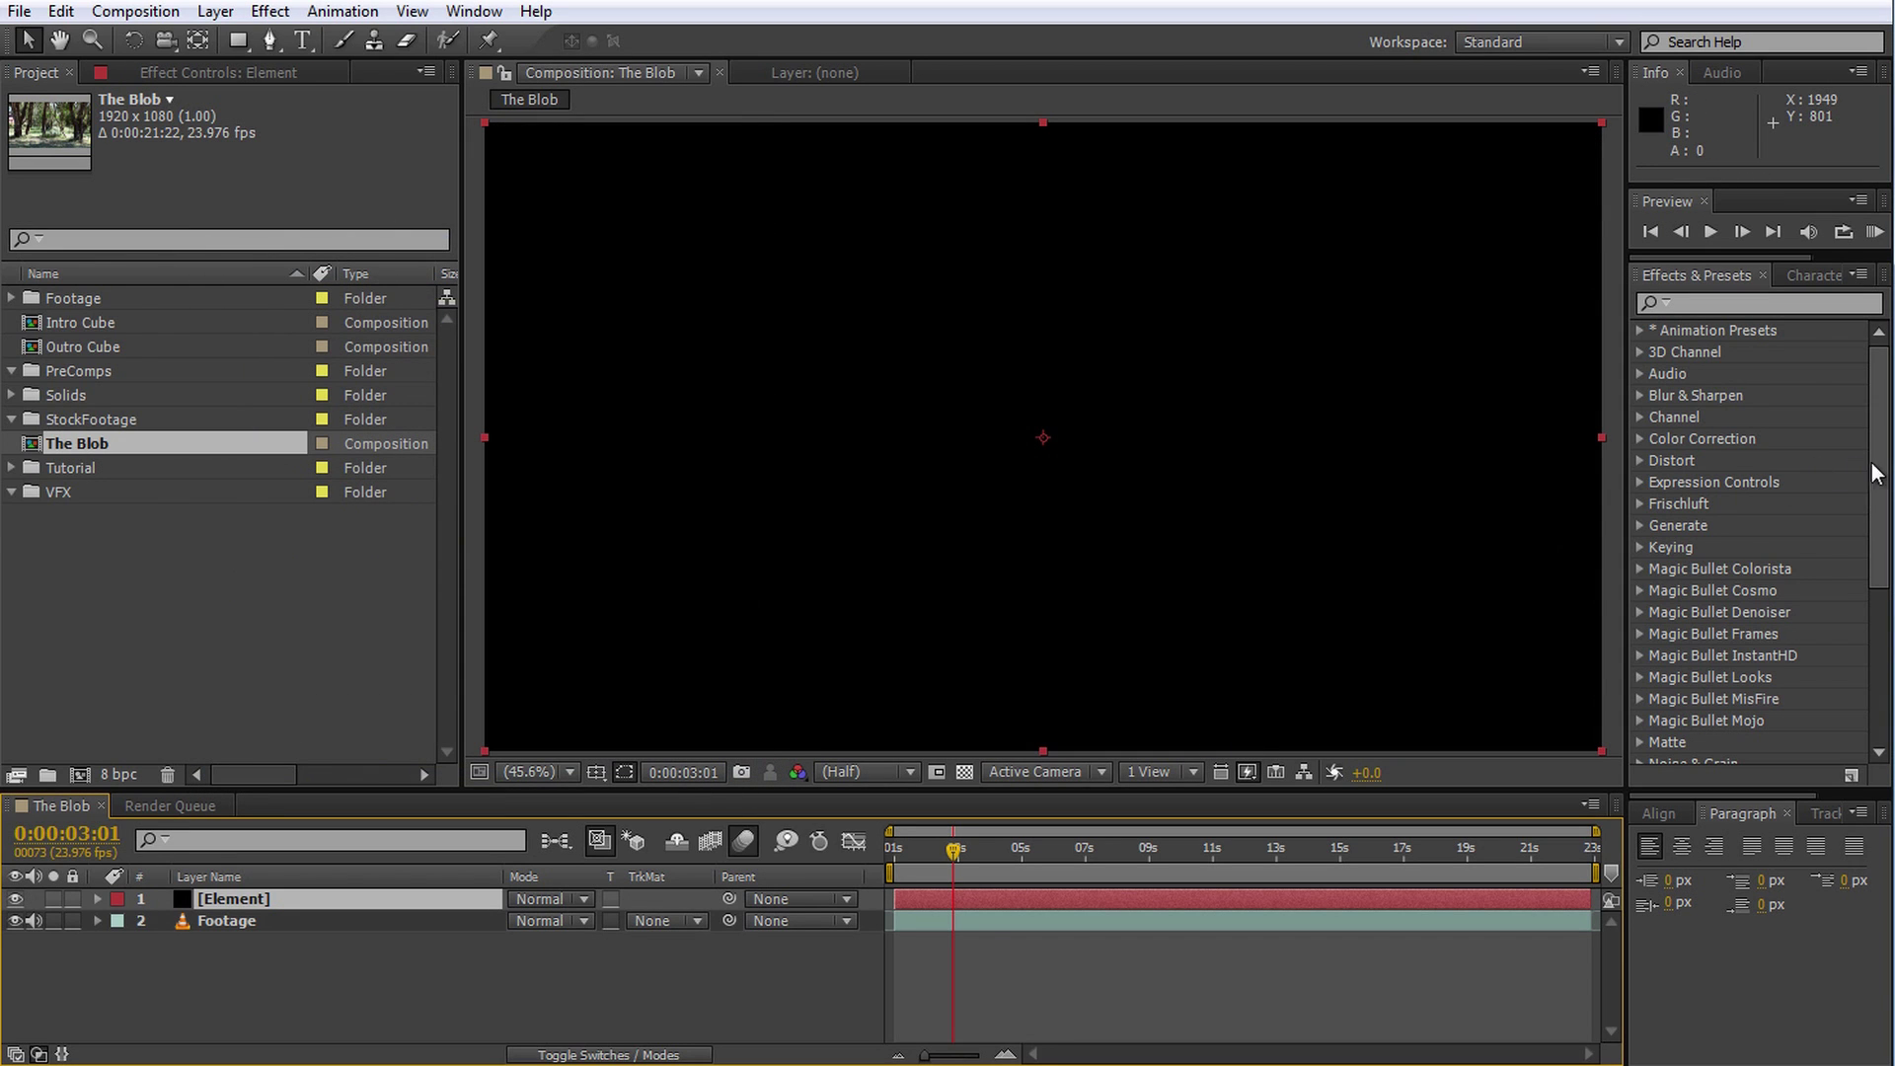
Apply the Video Copilot Element effect to the Element solid
drag(1885, 477, 1885, 624)
click(1640, 753)
double_click(1714, 734)
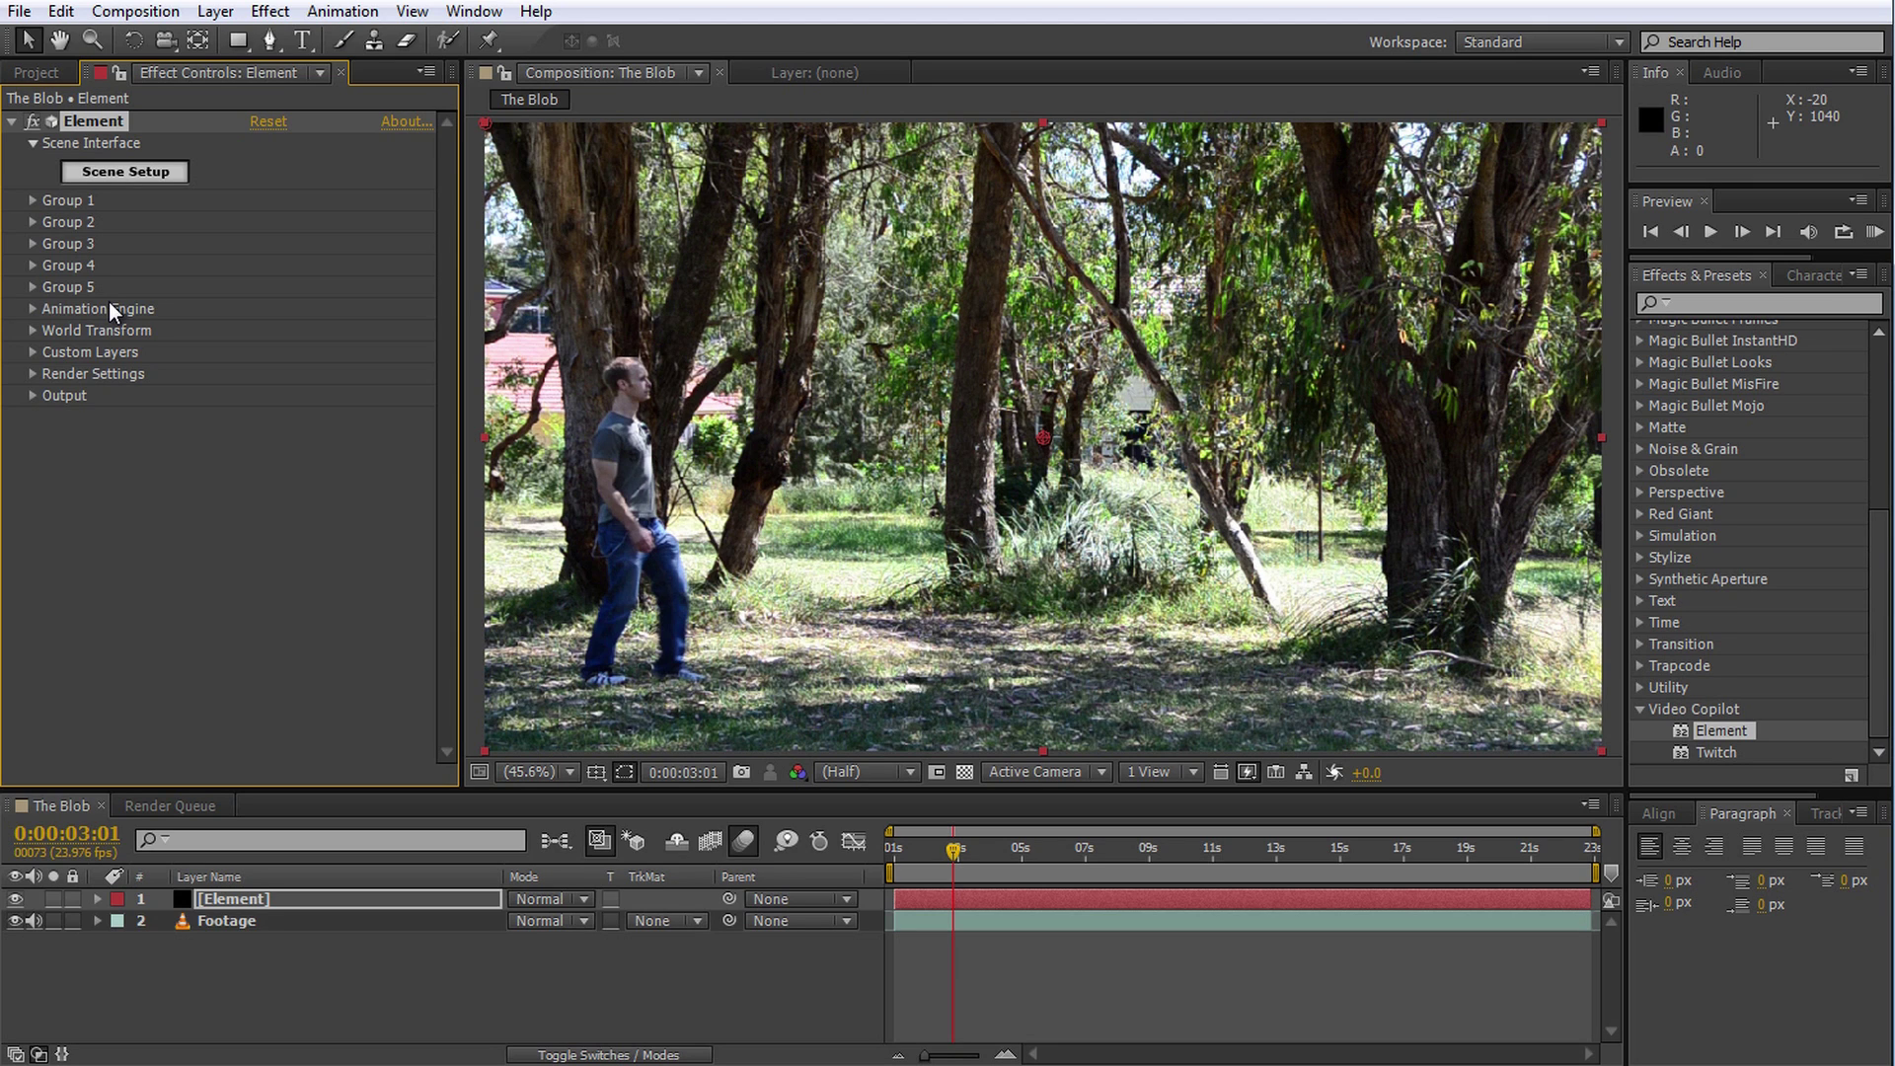
Open the effect's scene setup and add the blob model from the Primitives library
click(119, 173)
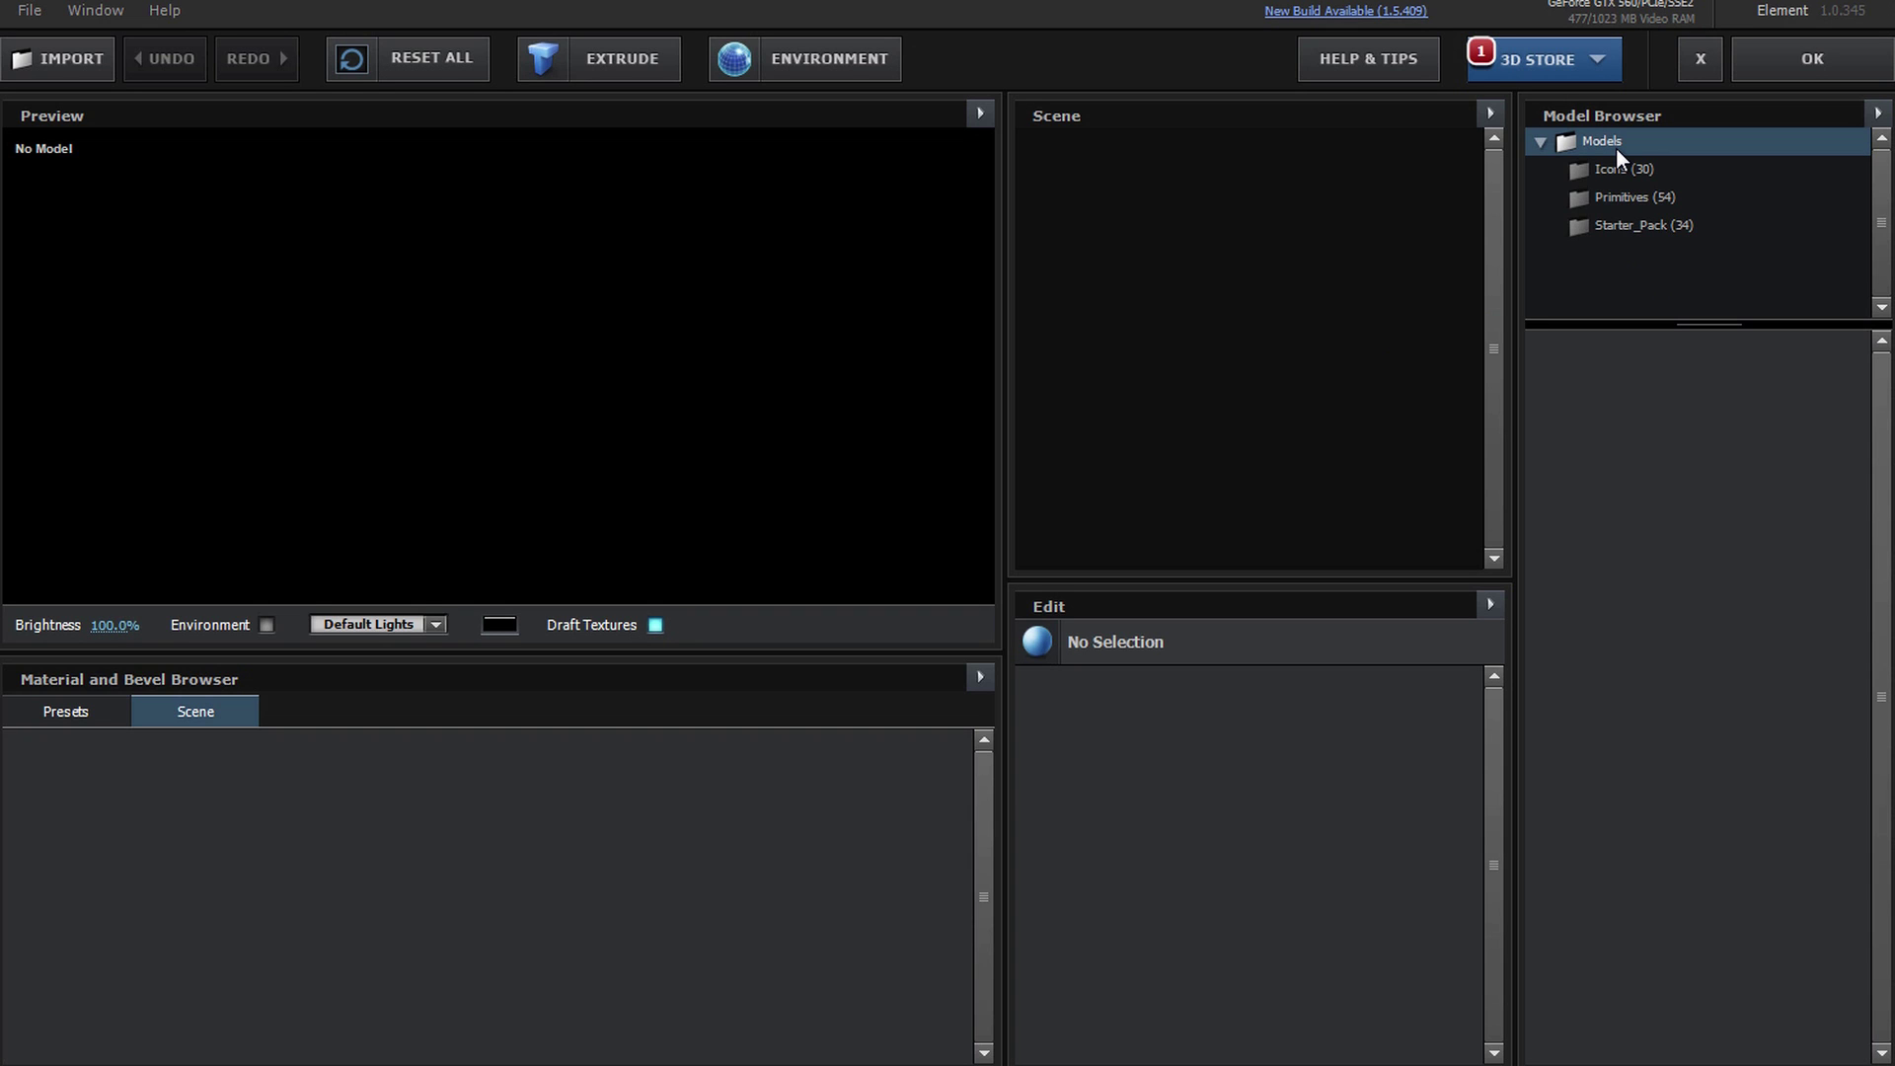
click(1620, 191)
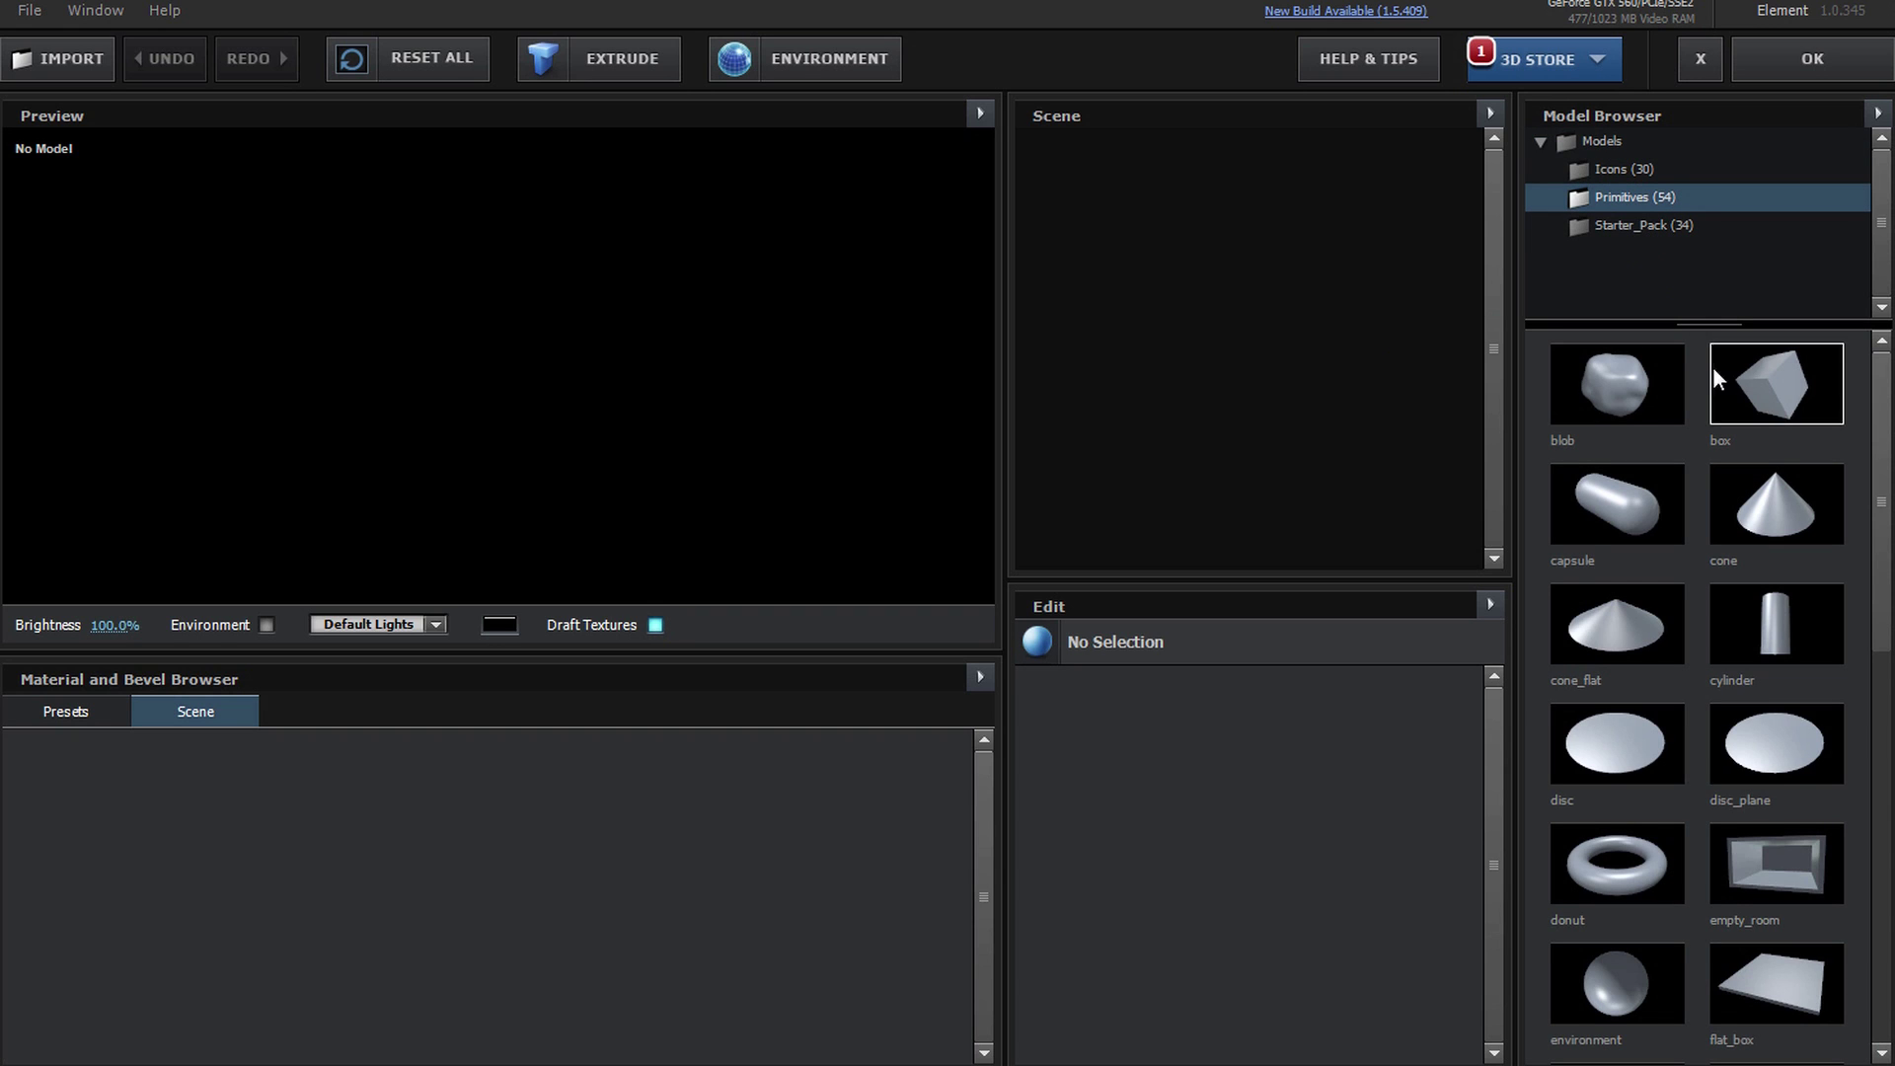
click(1611, 401)
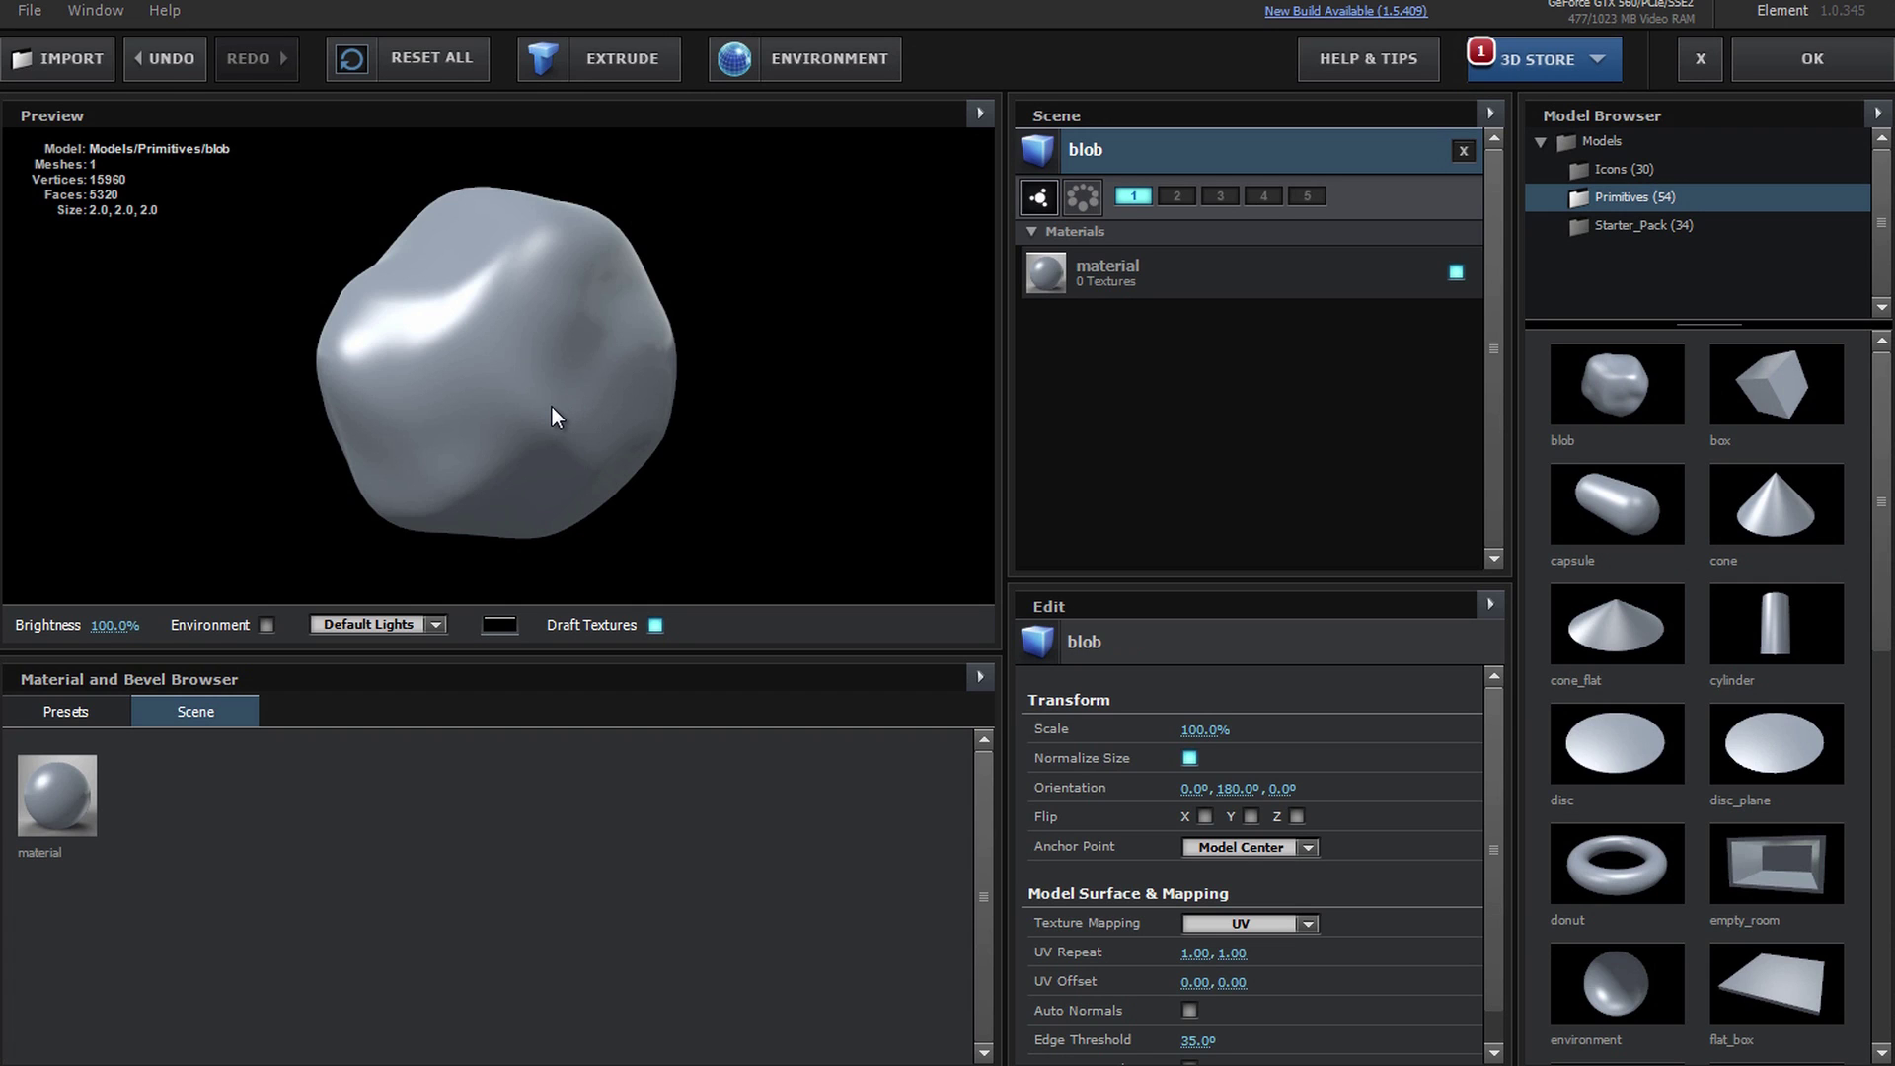
drag(502, 414, 273, 462)
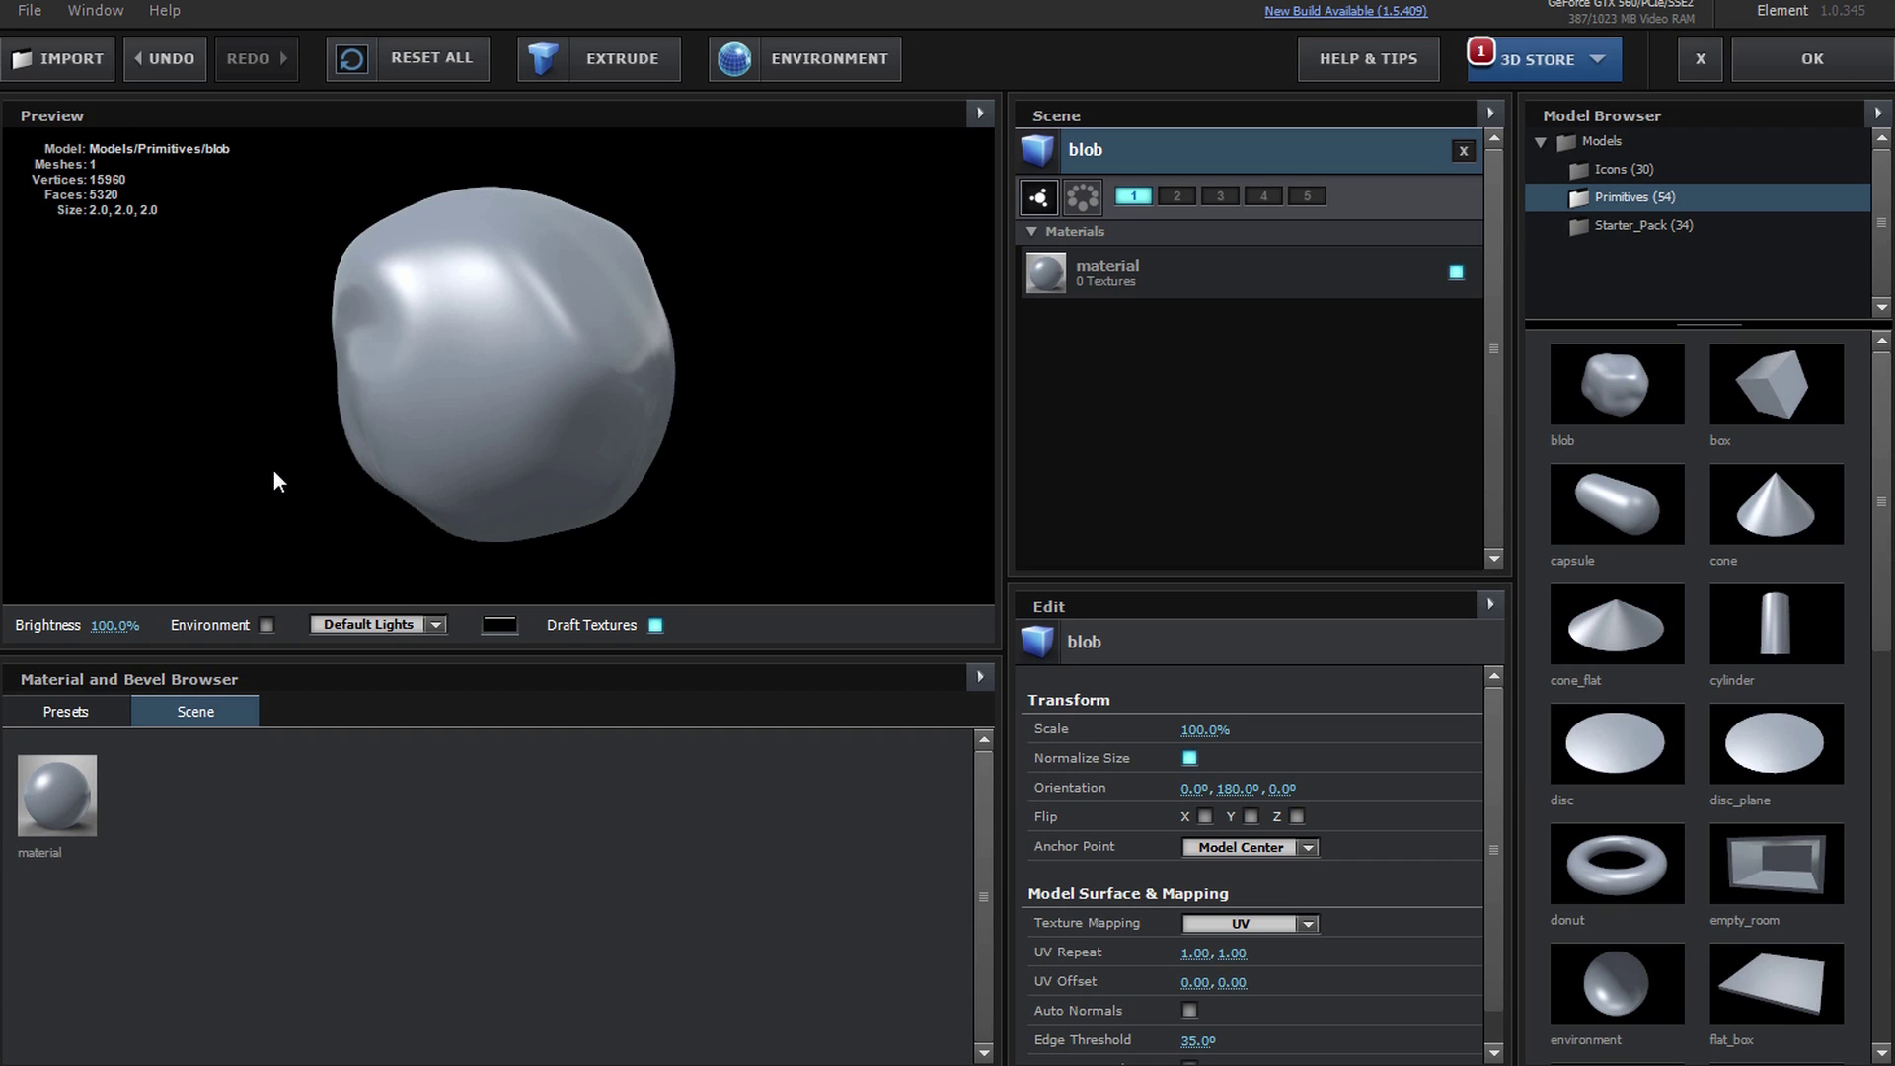
Apply the Chrome material preset to the blob
click(87, 705)
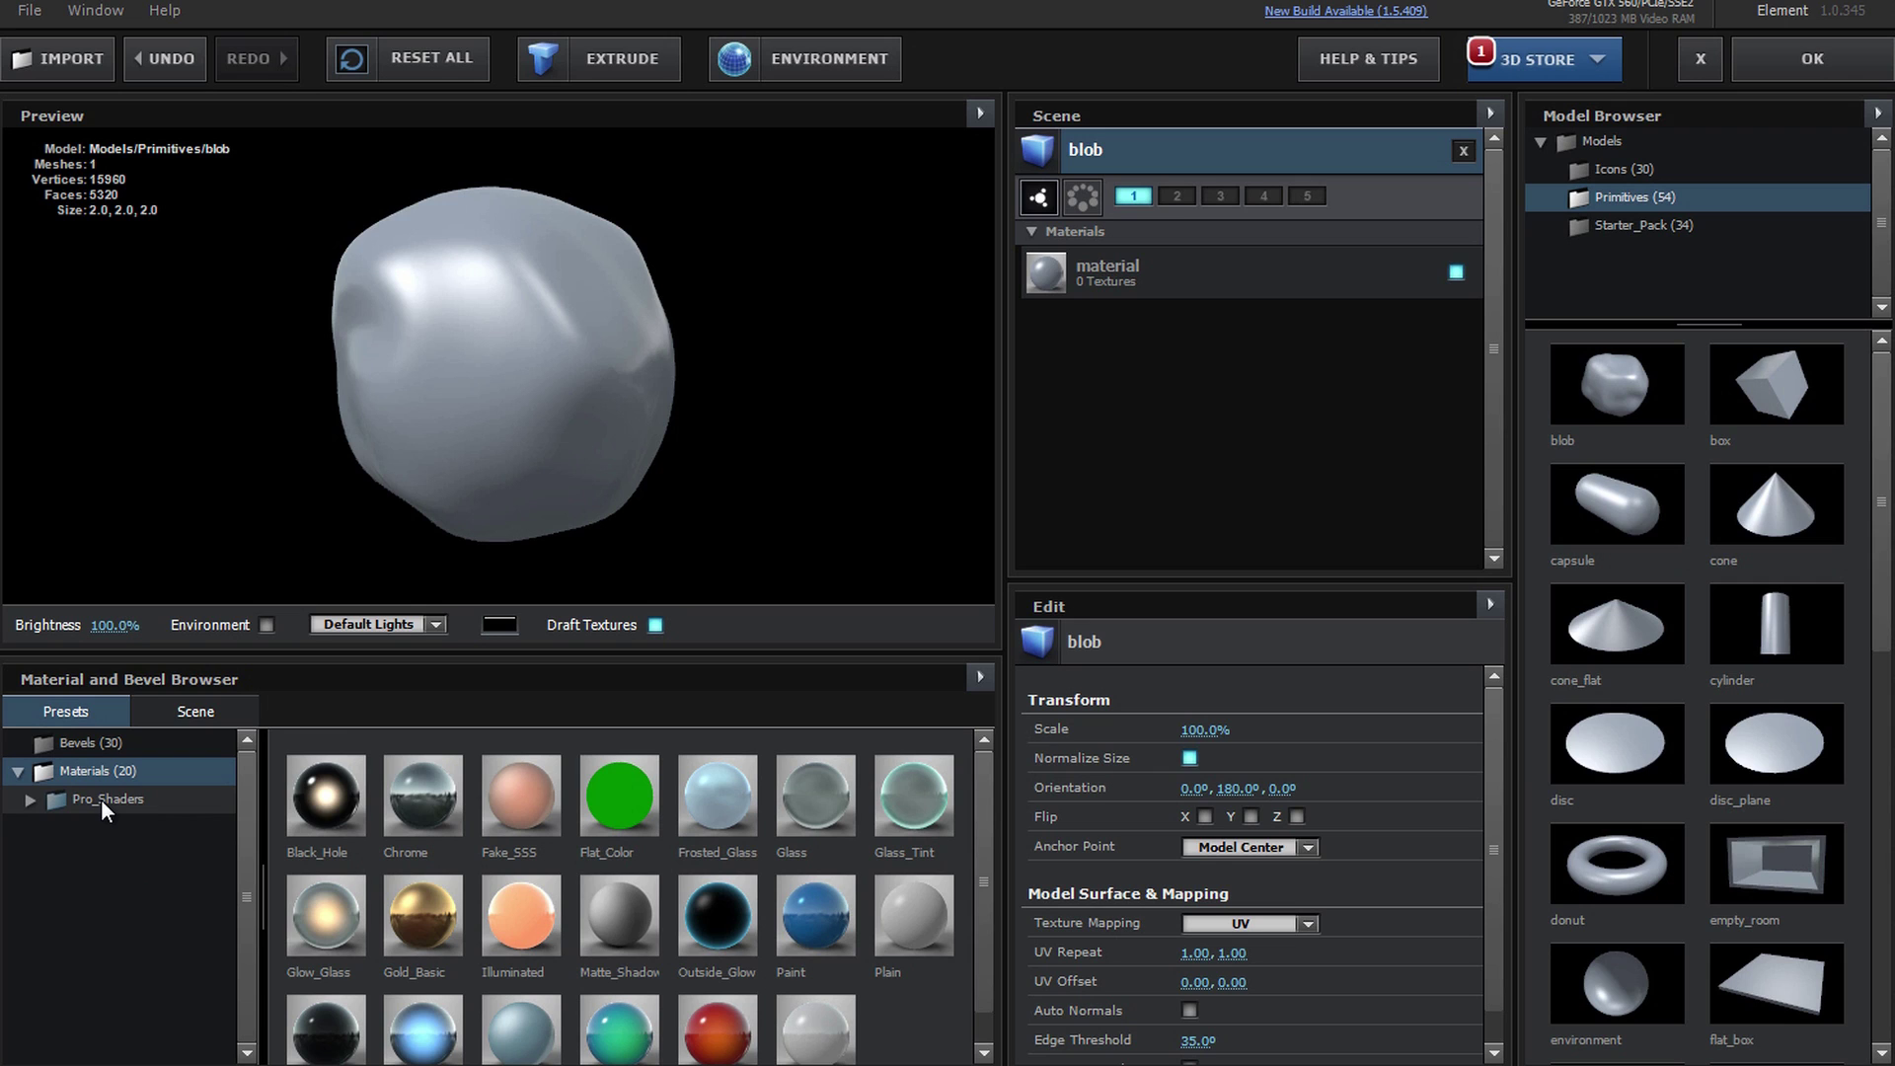
click(442, 792)
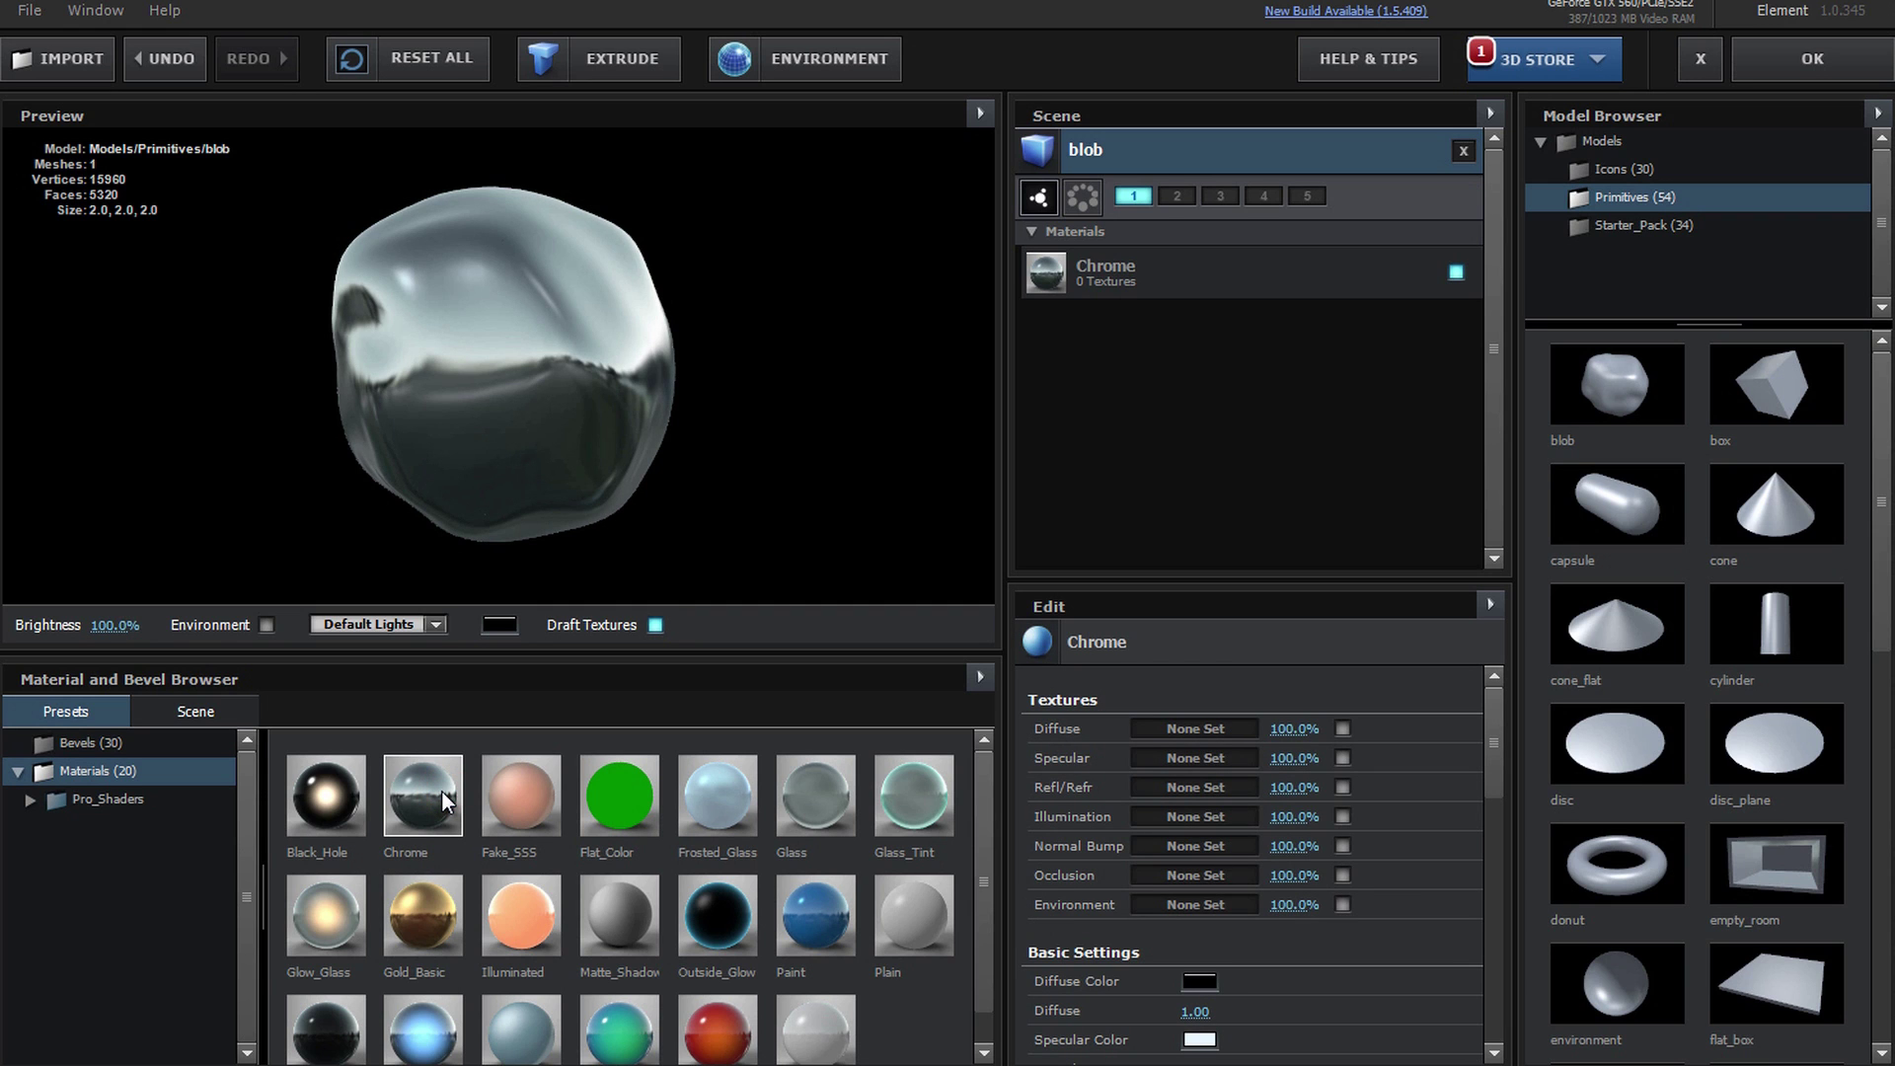
drag(551, 428, 705, 509)
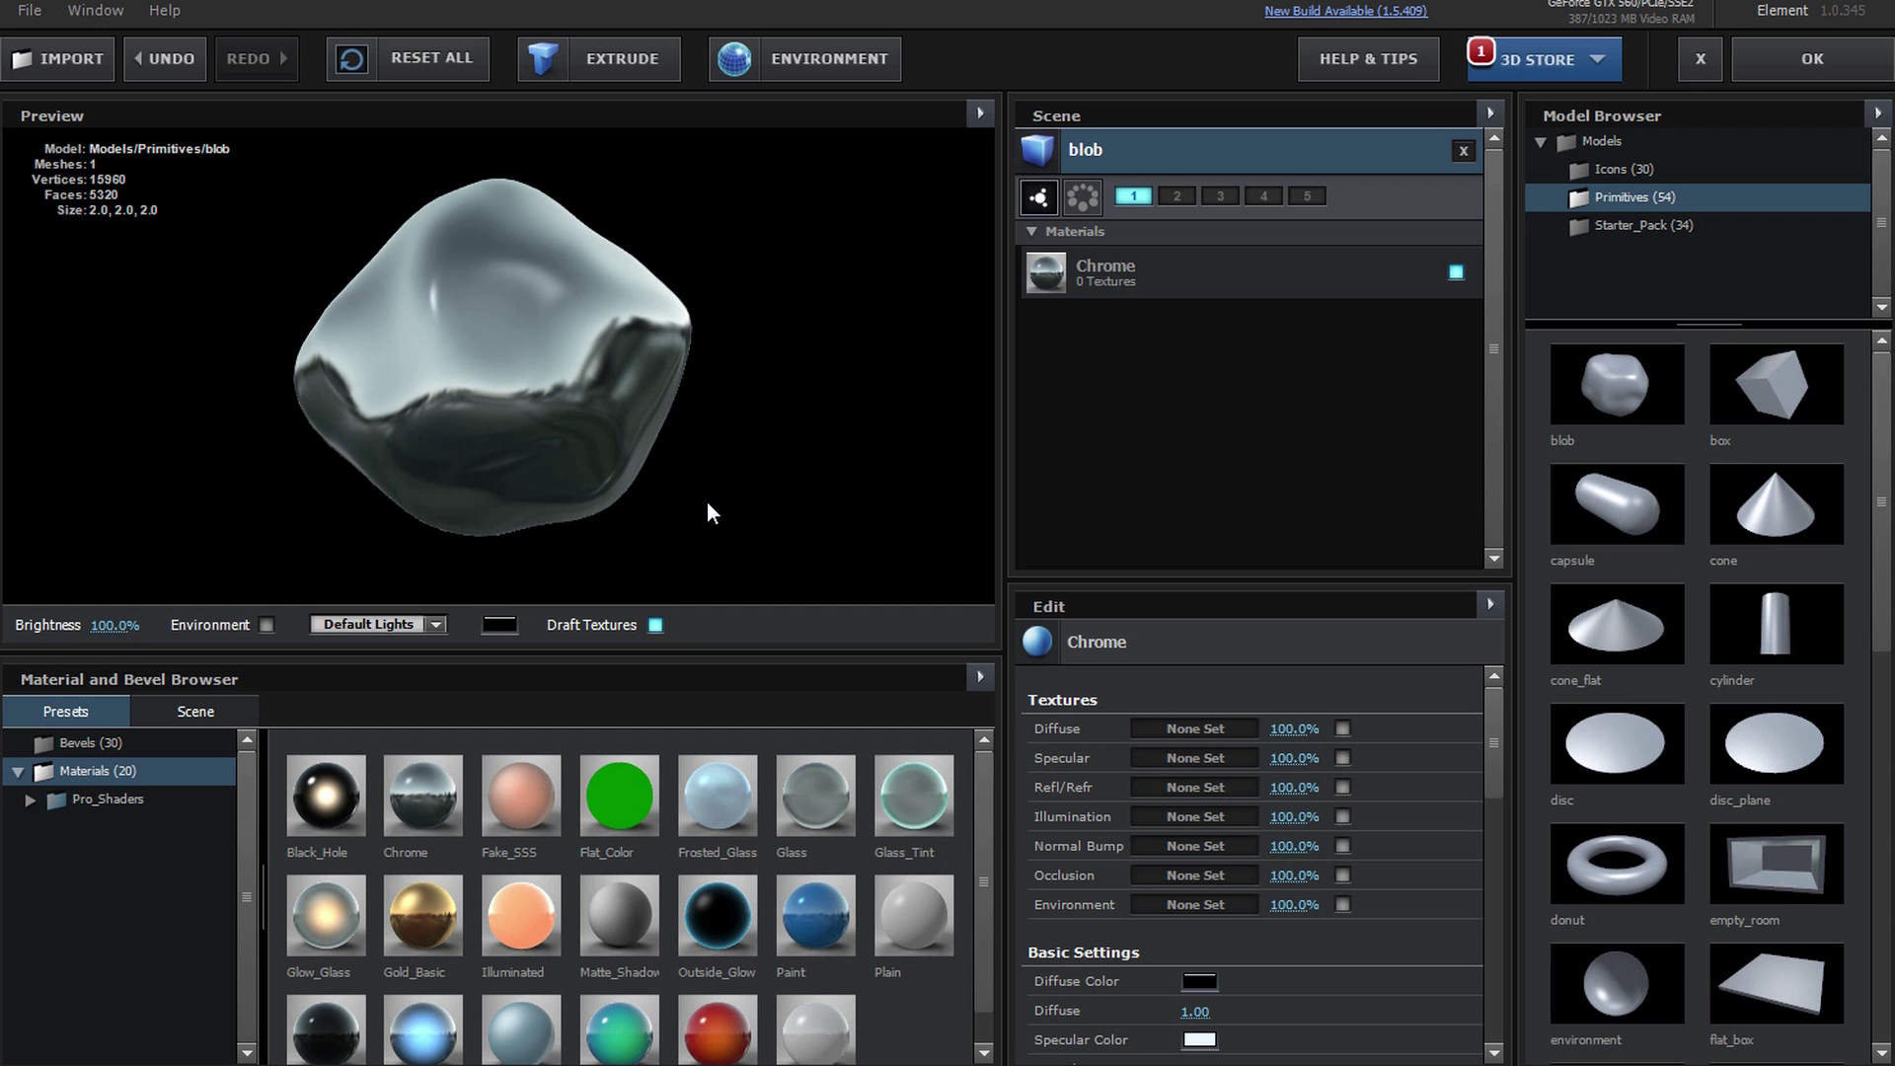
Open the scene's environment settings and switch the environment texture to the Lobby preset
click(833, 73)
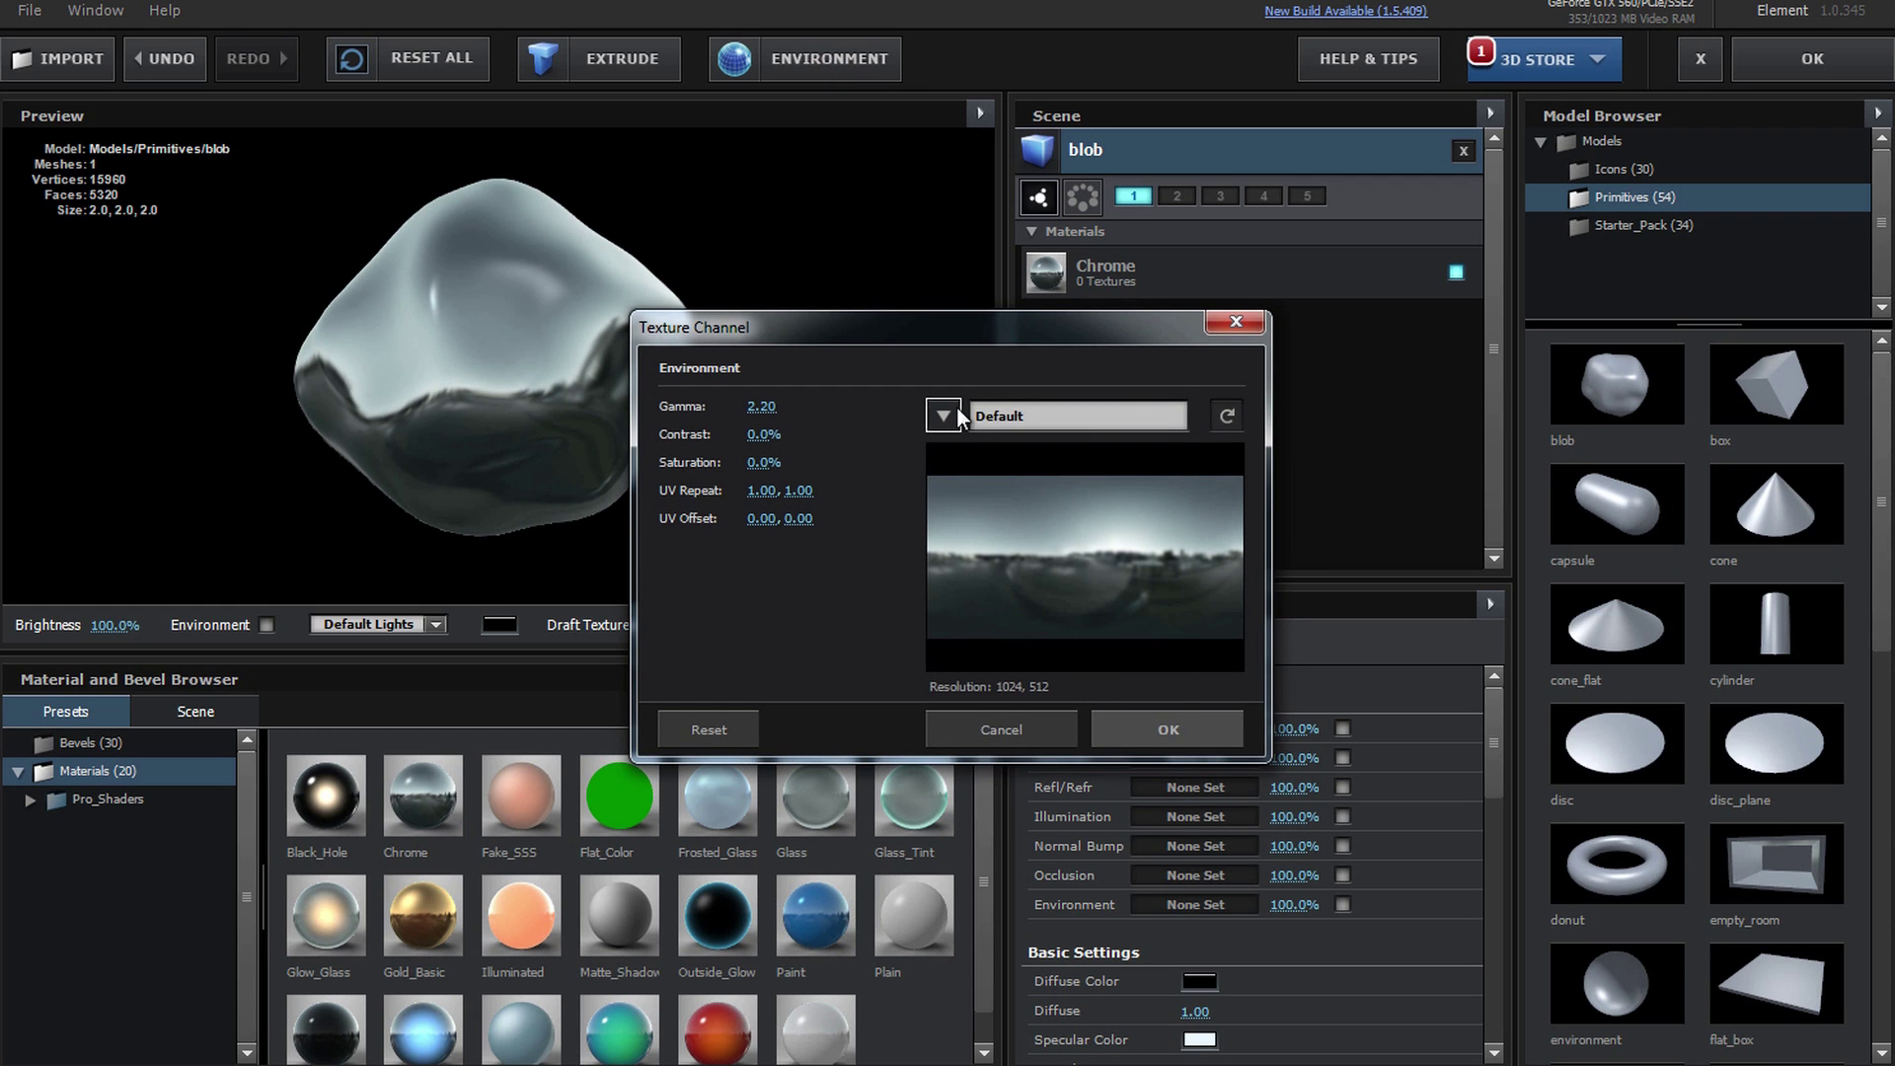
click(954, 412)
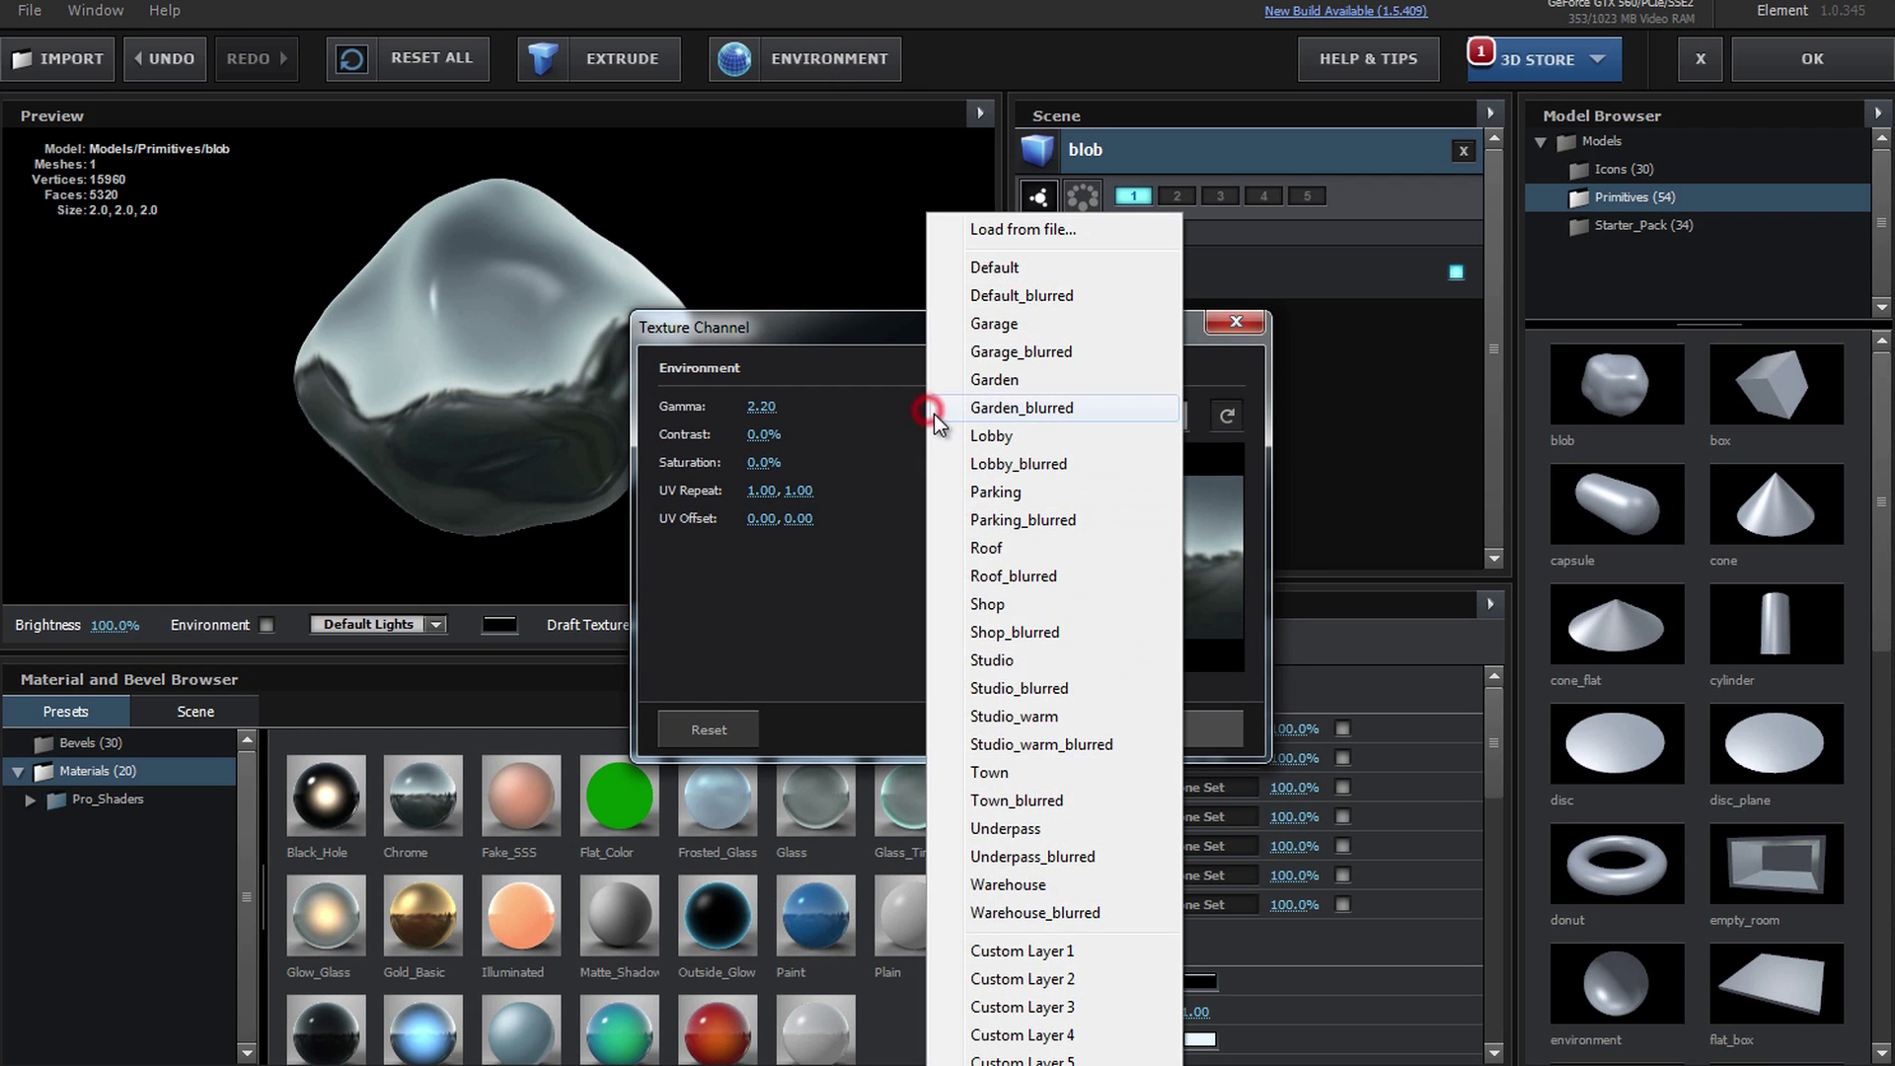
click(1006, 437)
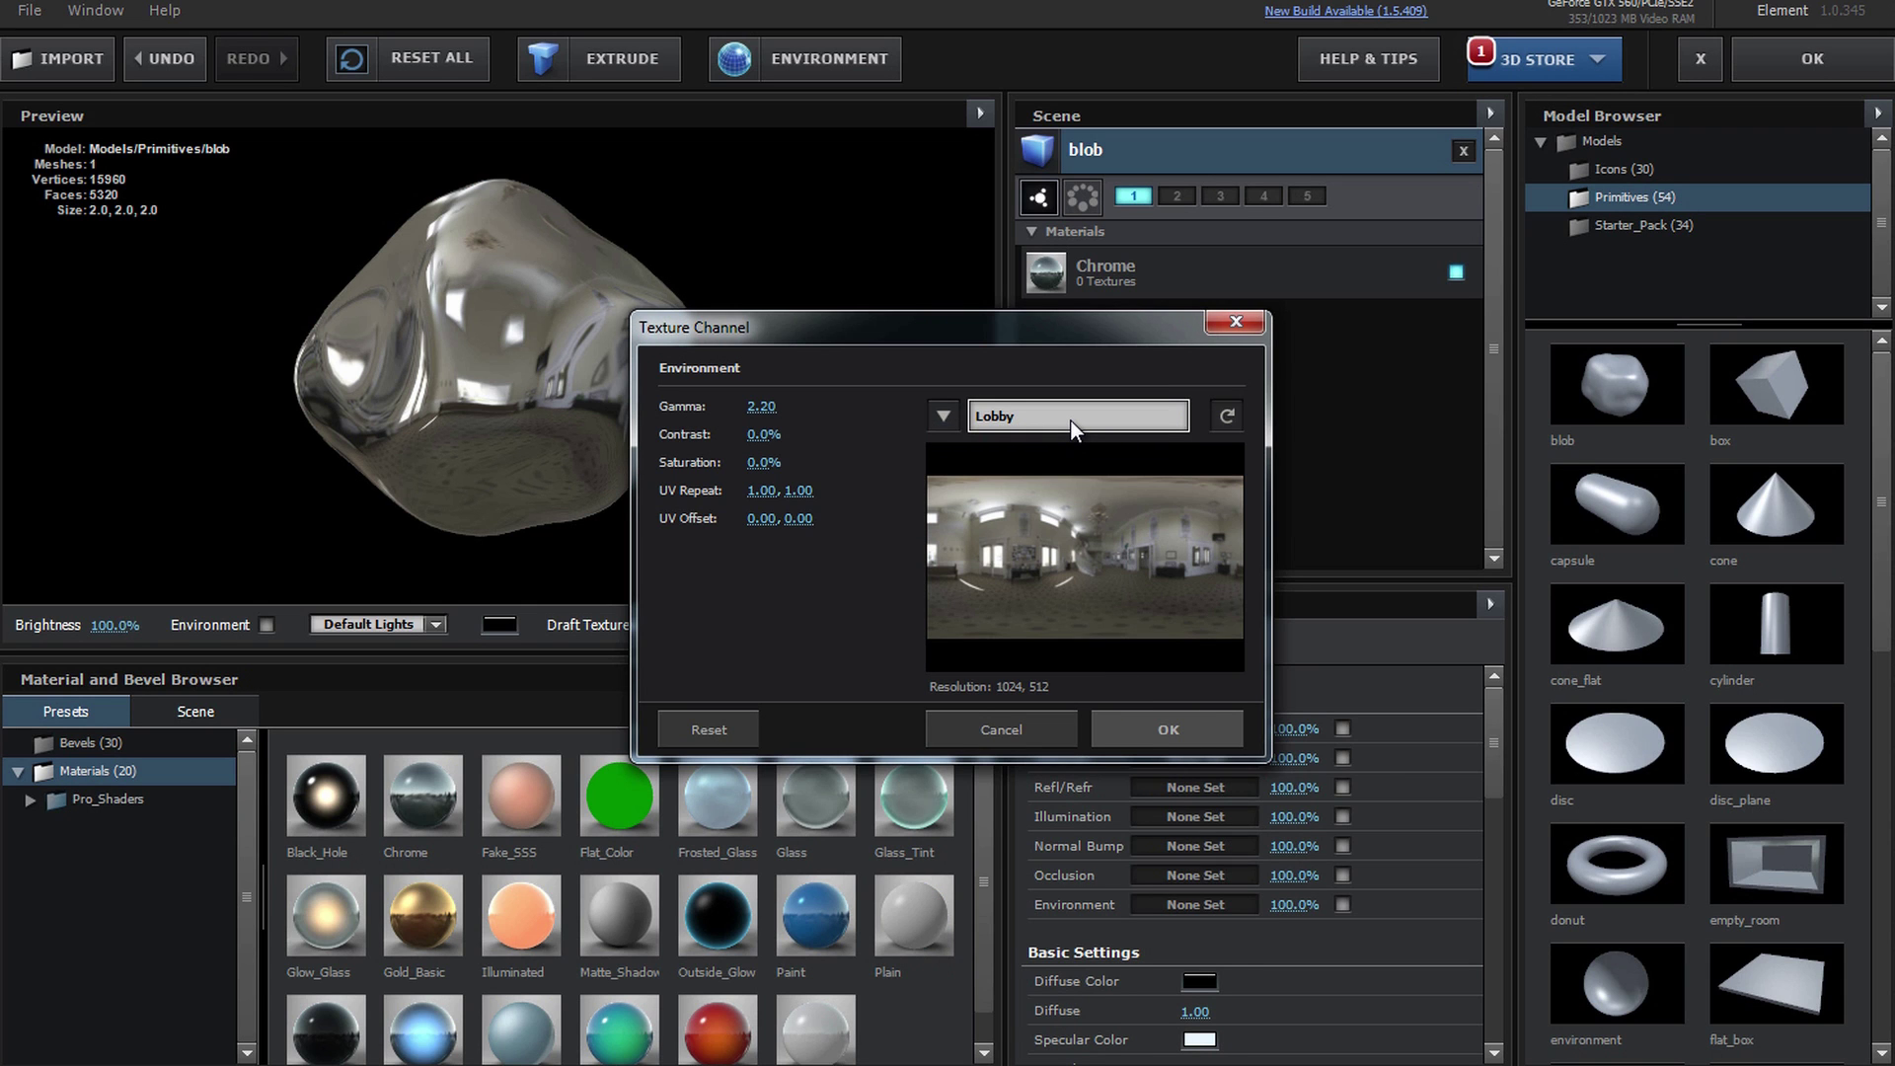
Load SphereMap.JPG from the 15 - 3D Integration > VFX > Graphics folder as the environment texture and accept it
click(1070, 419)
click(494, 746)
double_click(715, 592)
double_click(757, 378)
double_click(725, 511)
double_click(967, 418)
click(995, 411)
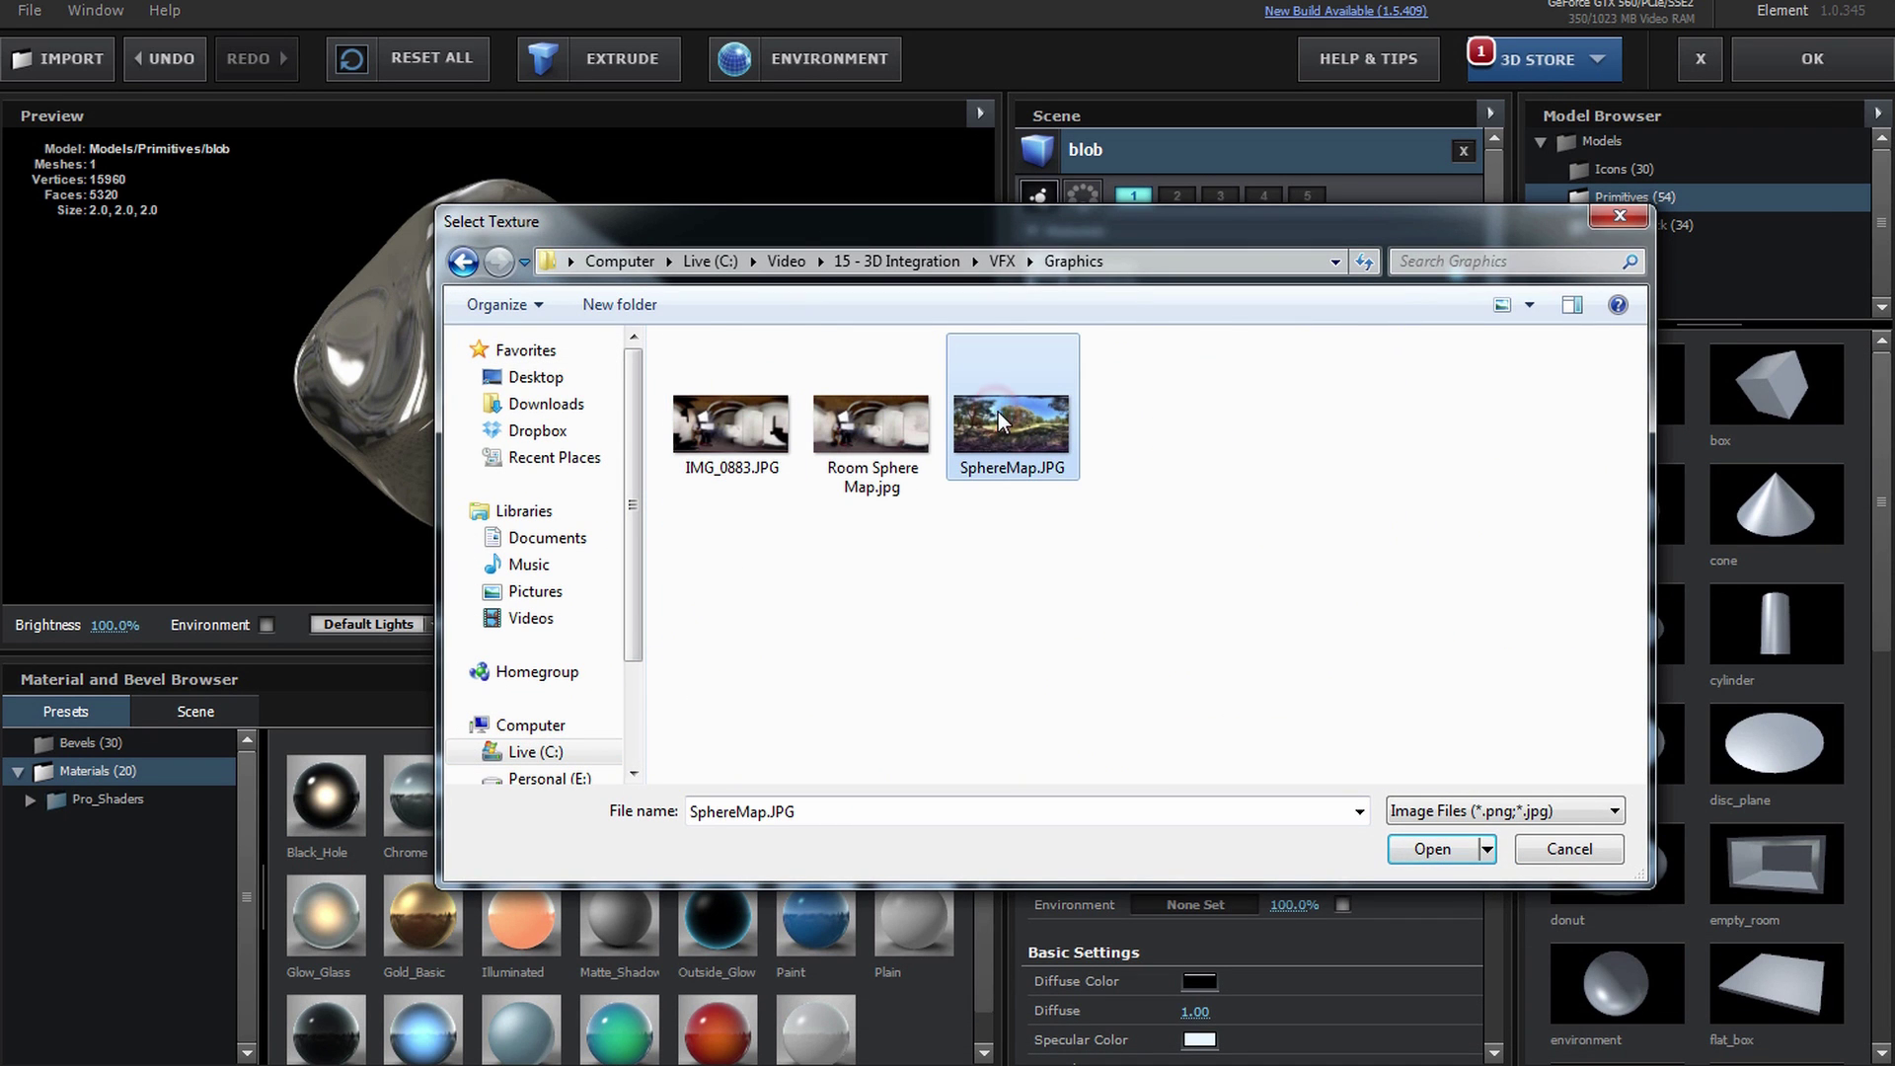
double_click(1016, 423)
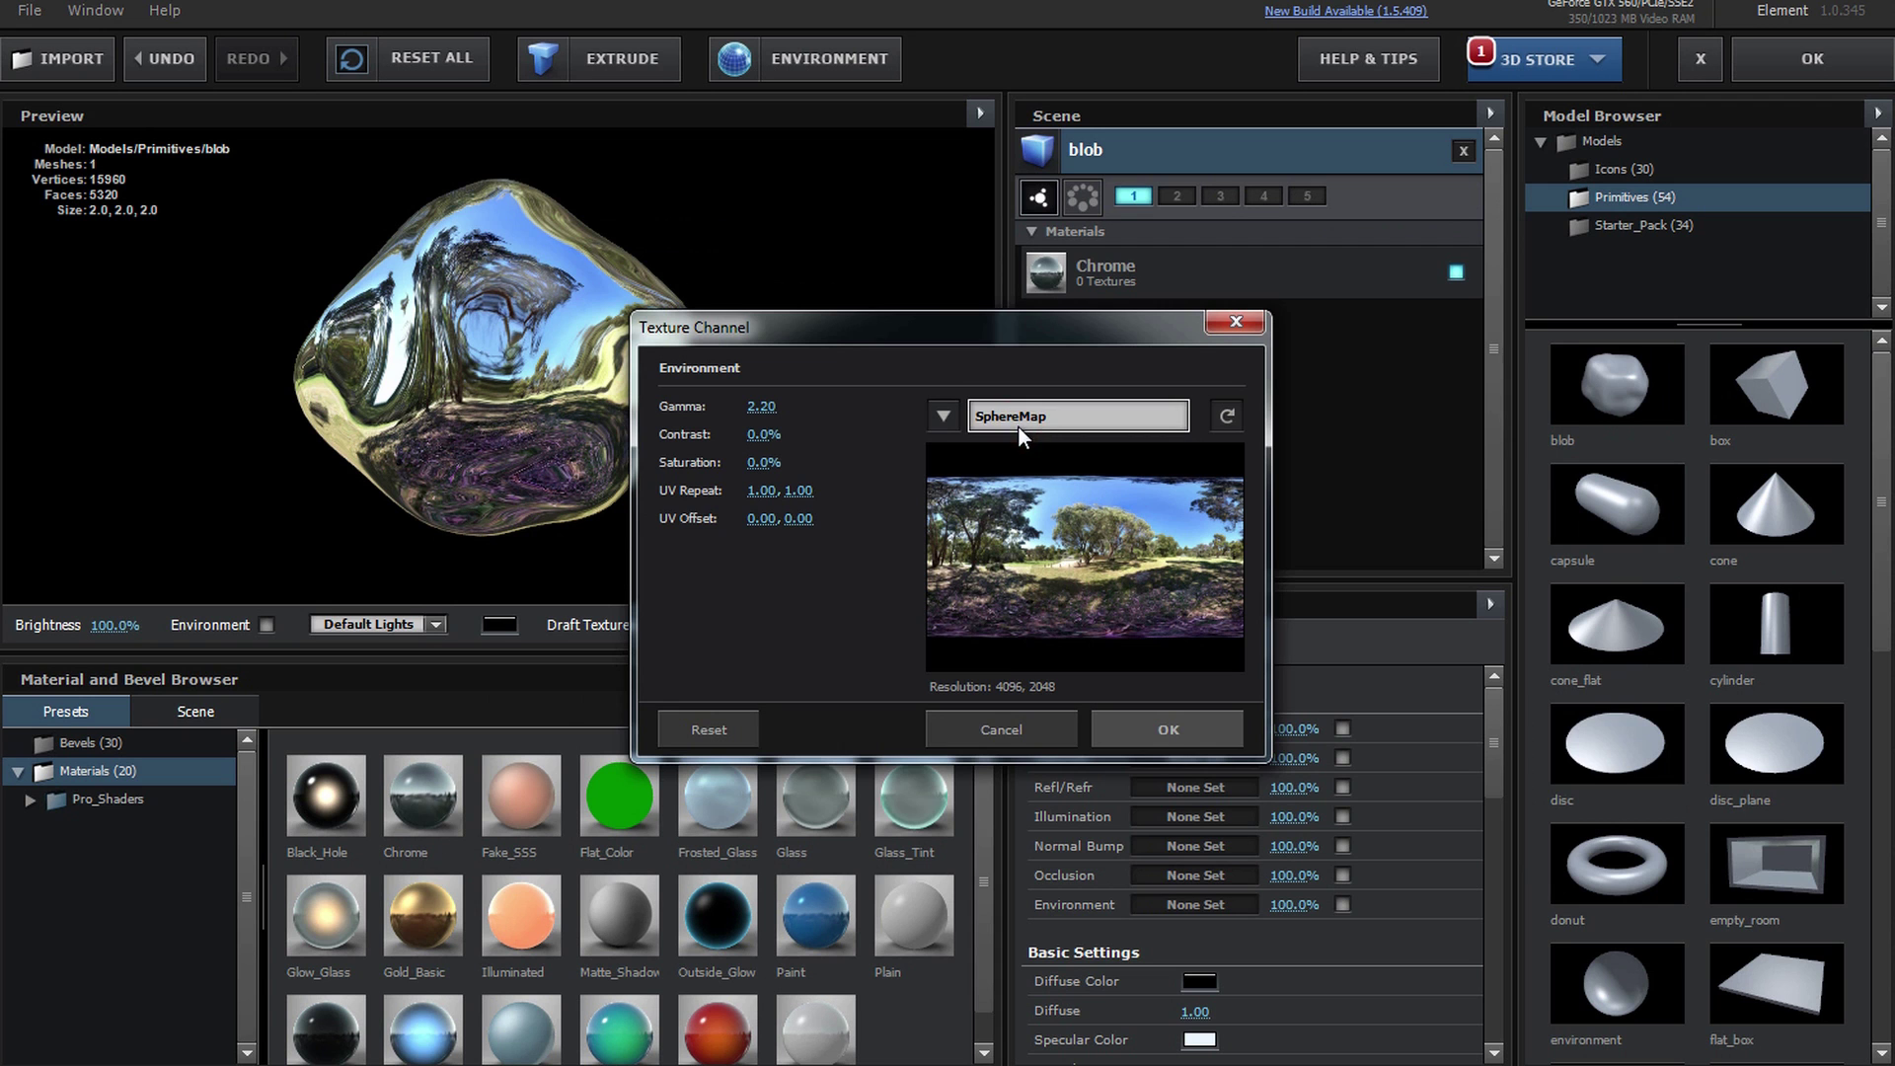
click(1152, 725)
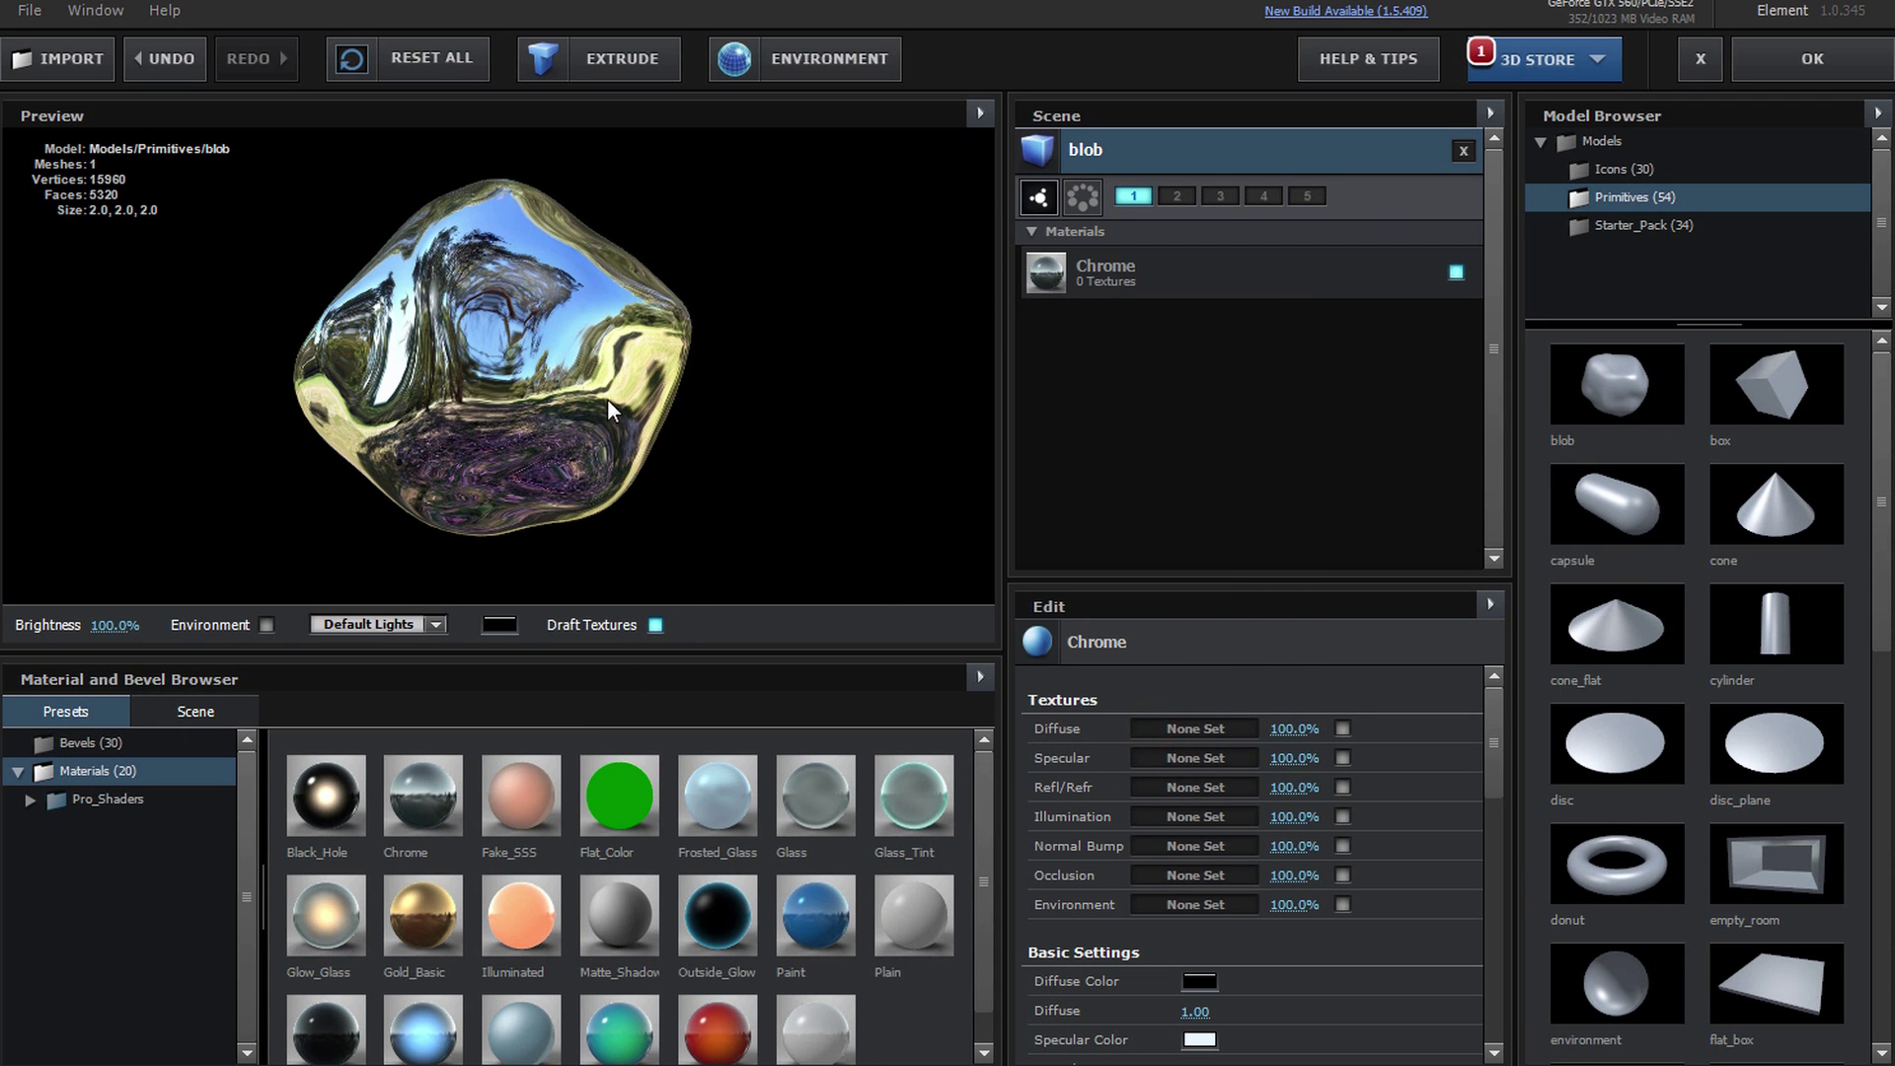
Preview the reflective blob from several angles with the Dramatic, 360 and Aqua lighting presets, and return to Default Lights
drag(563, 375, 916, 308)
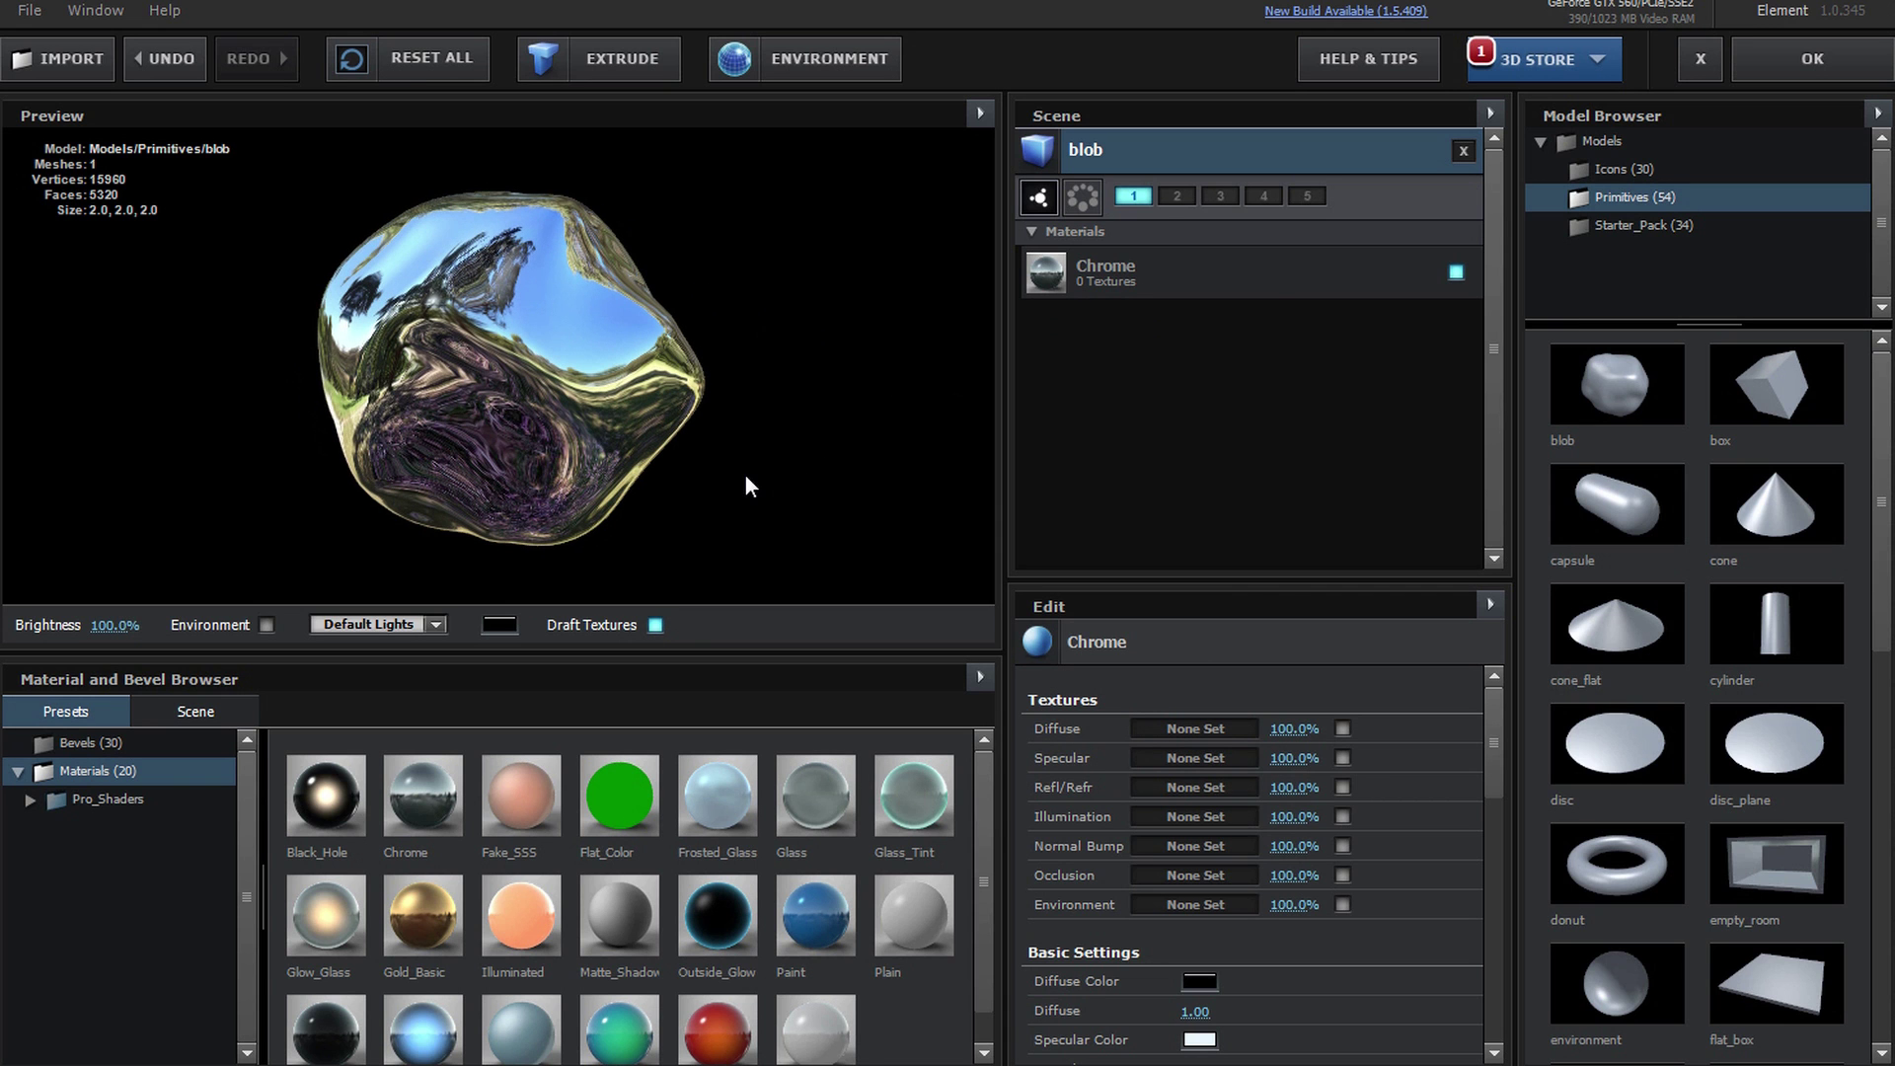
click(436, 623)
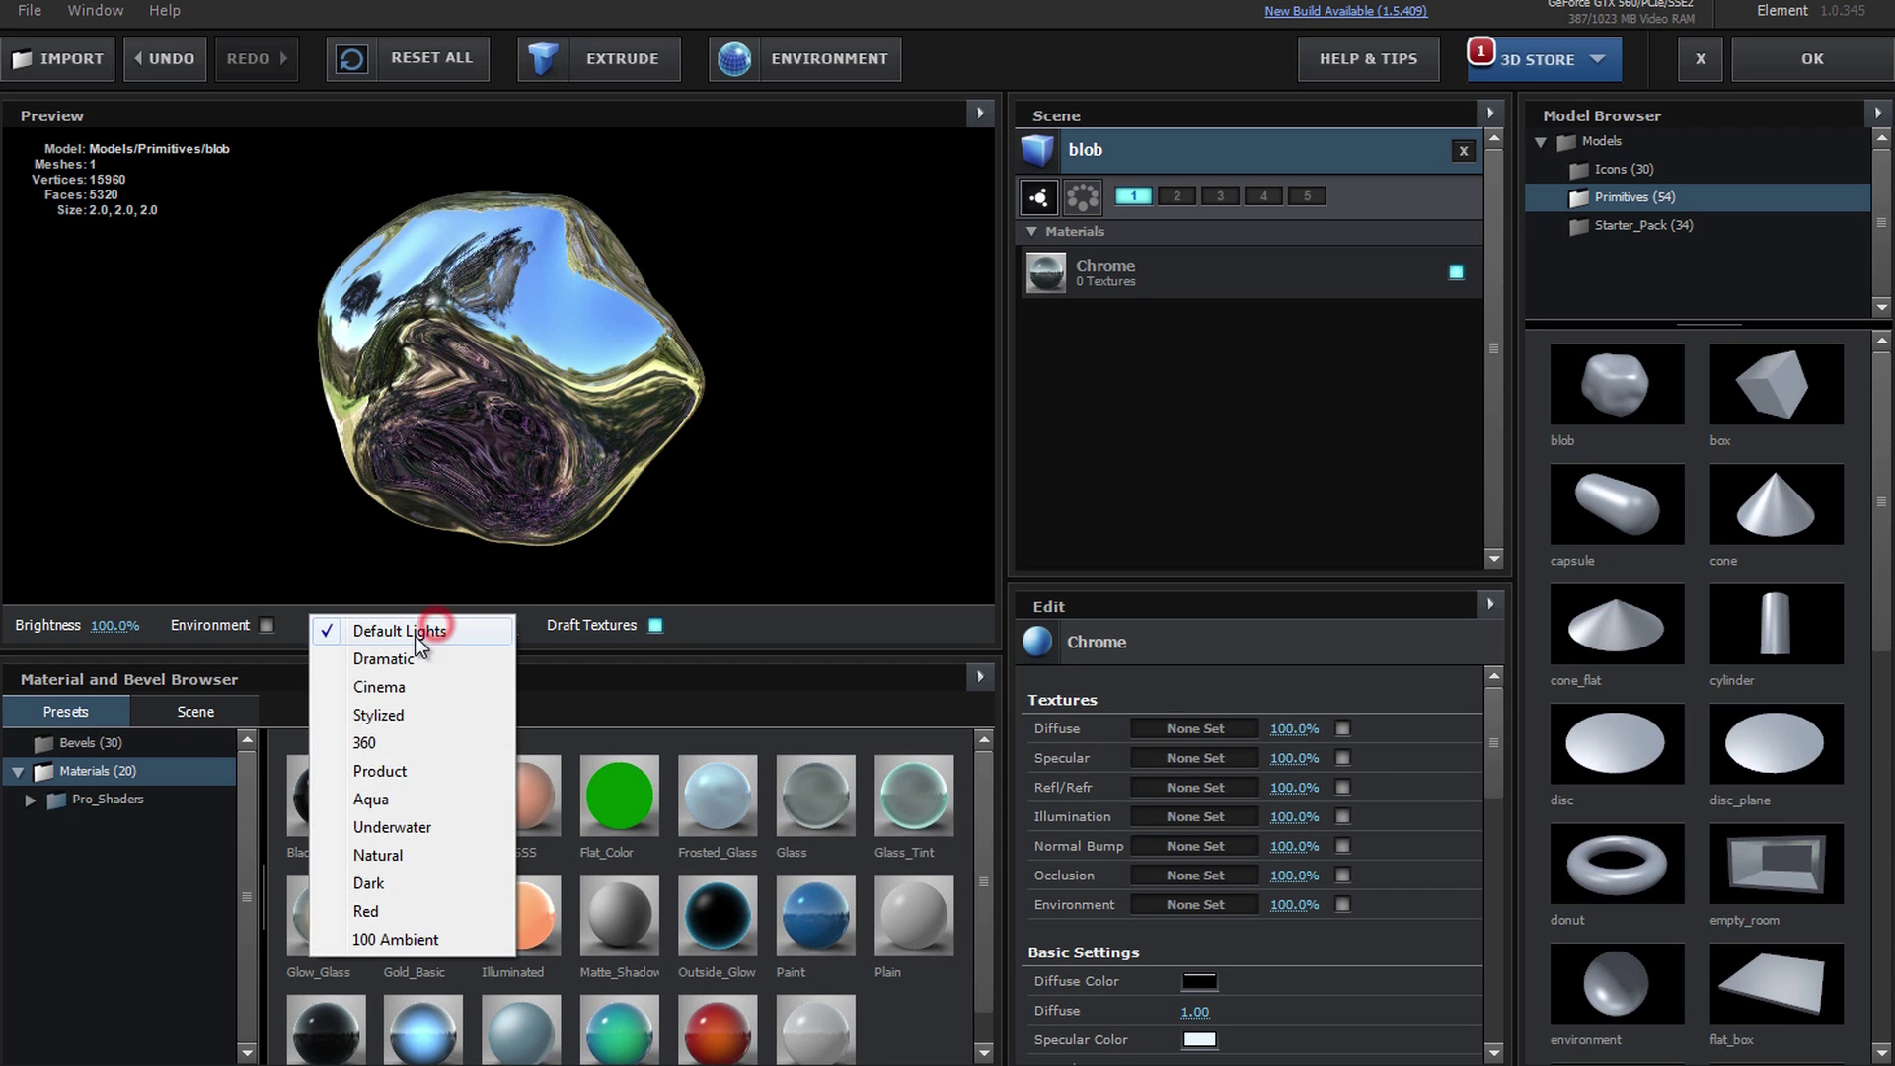
click(404, 663)
click(430, 623)
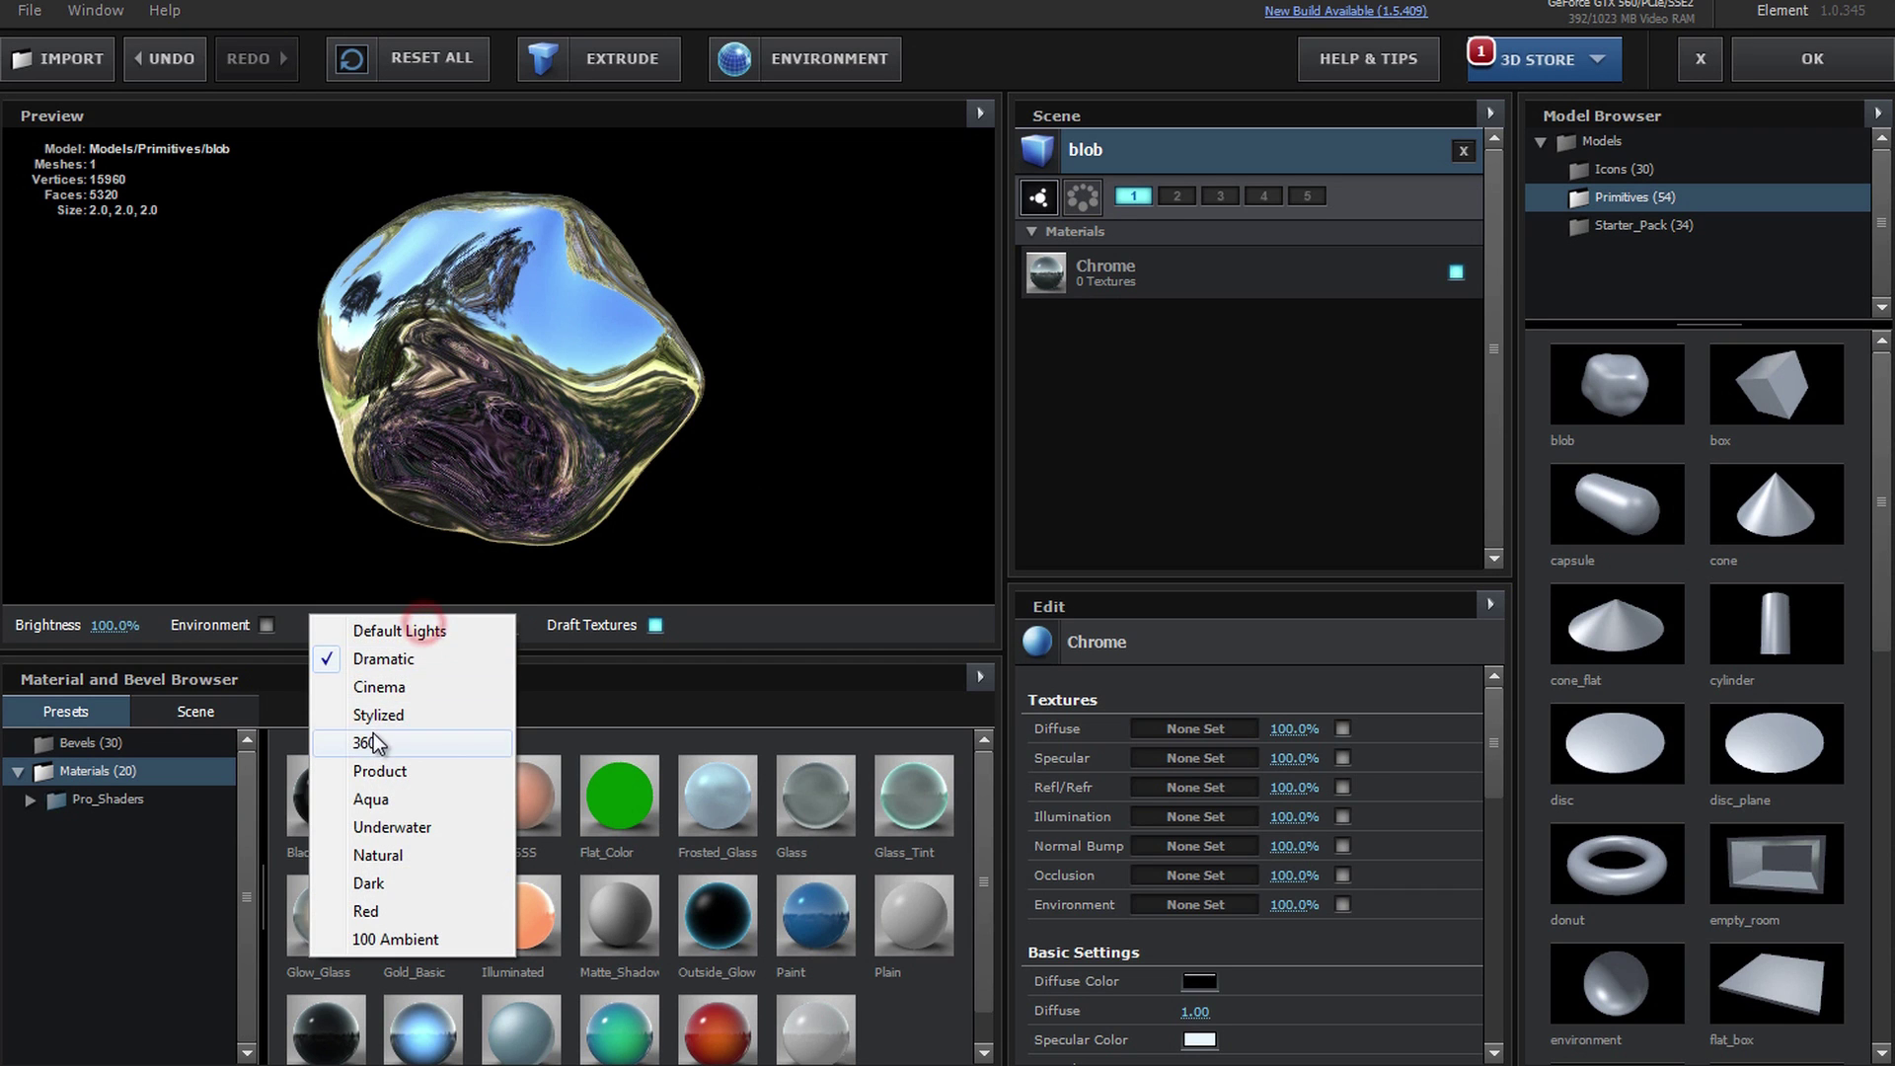
click(375, 732)
click(412, 627)
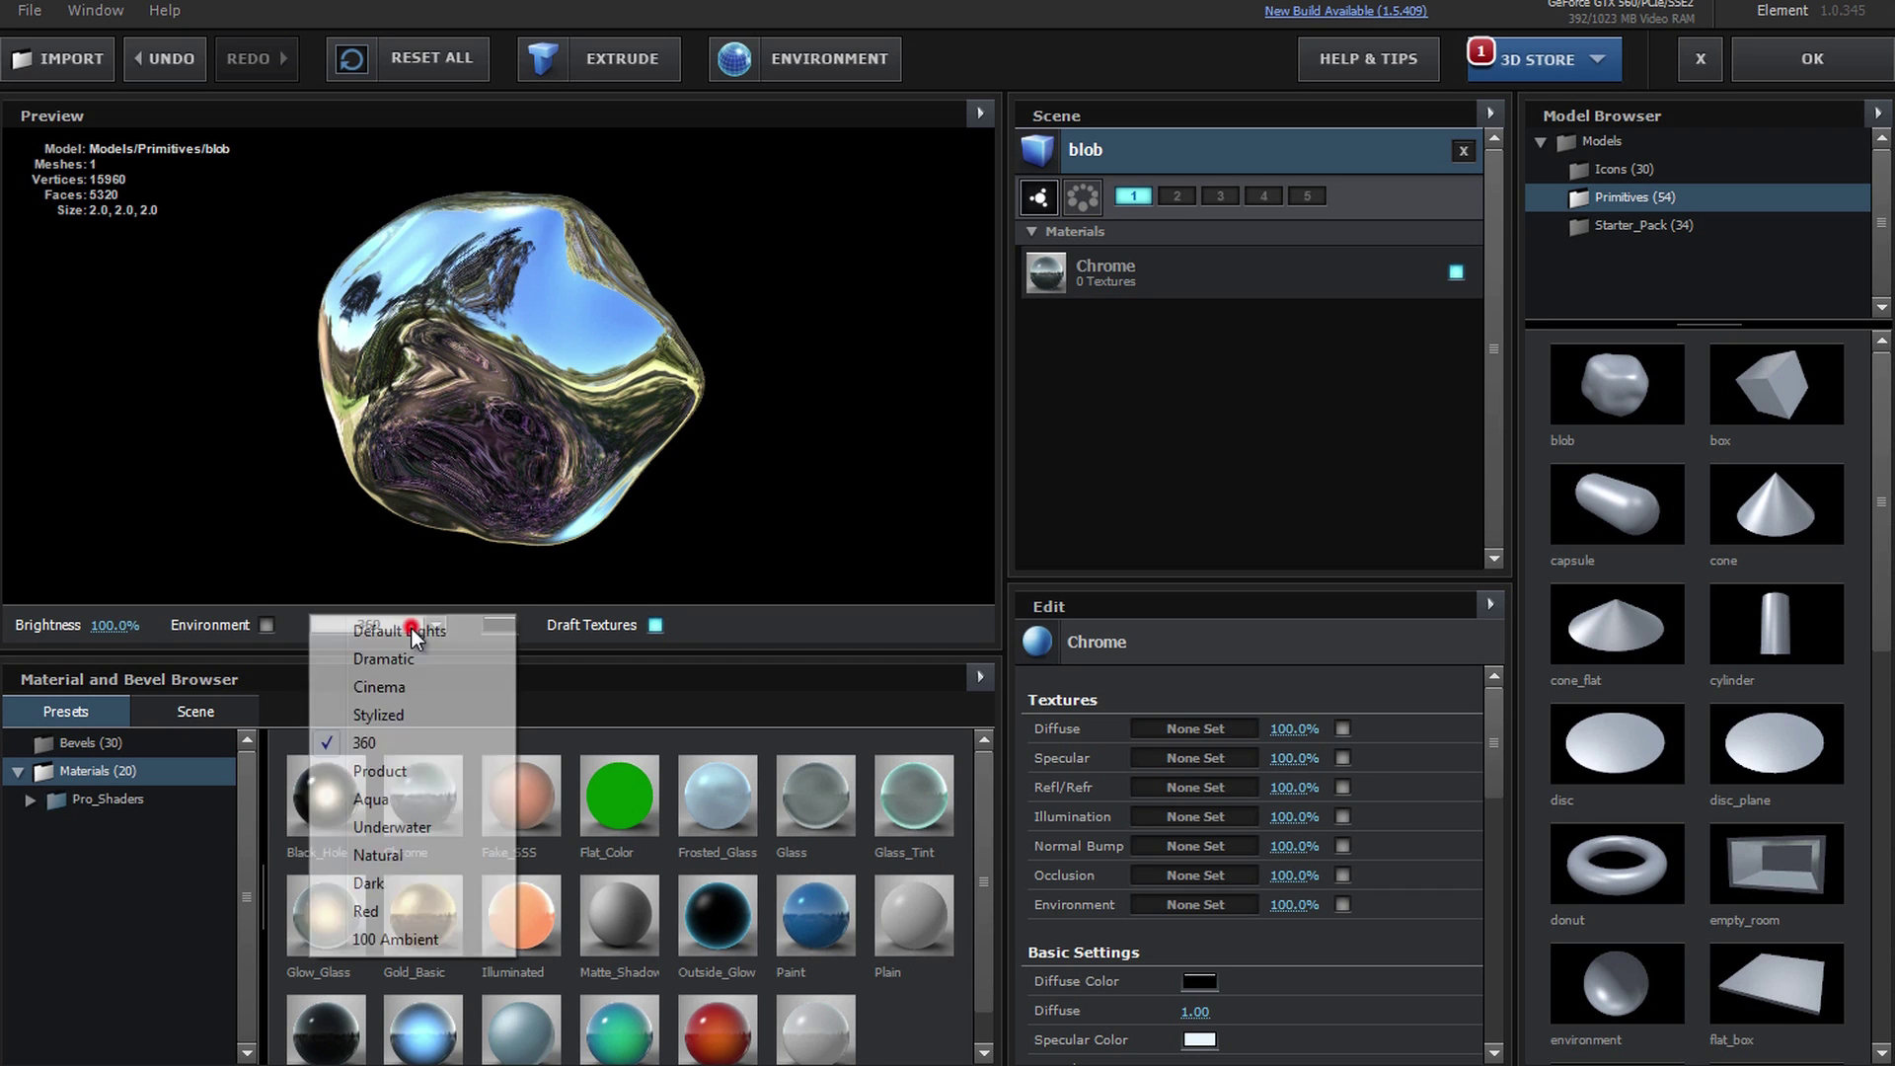
click(387, 802)
drag(516, 397, 610, 377)
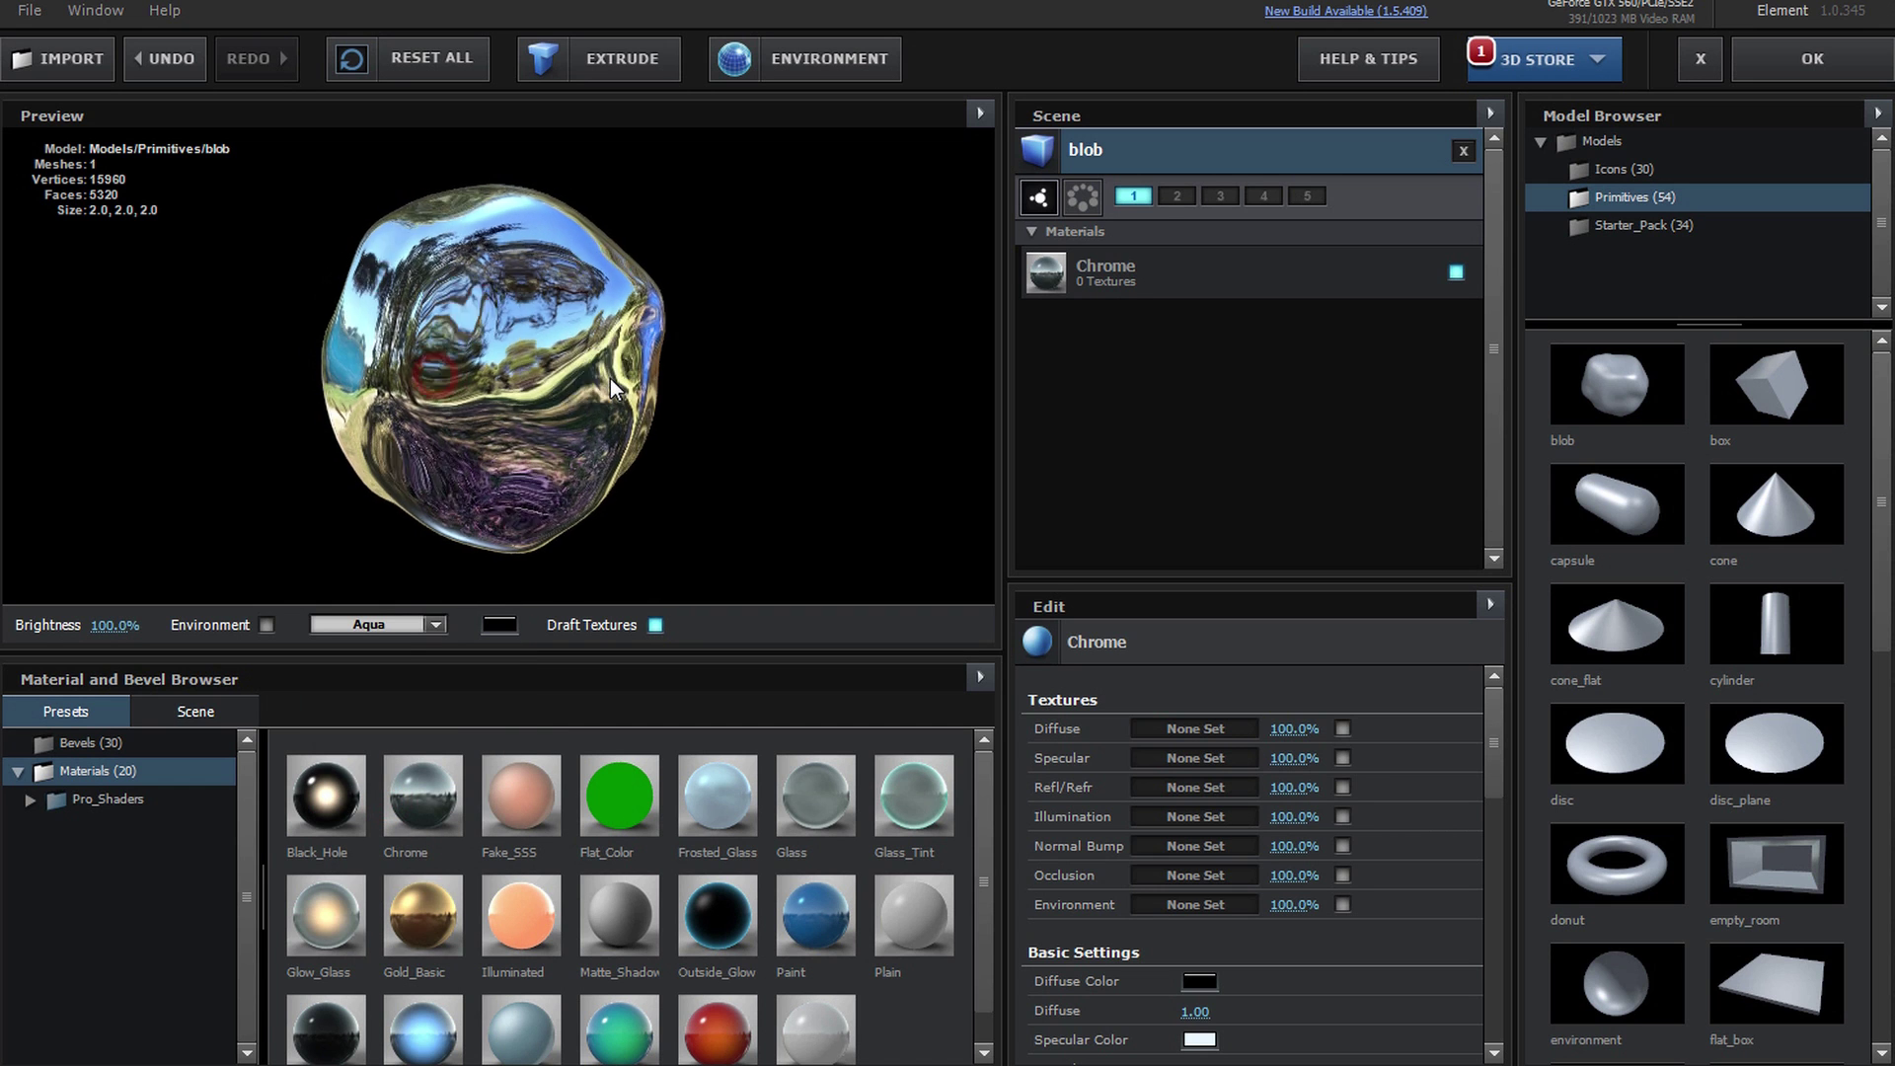
click(399, 628)
click(395, 630)
drag(513, 415, 500, 364)
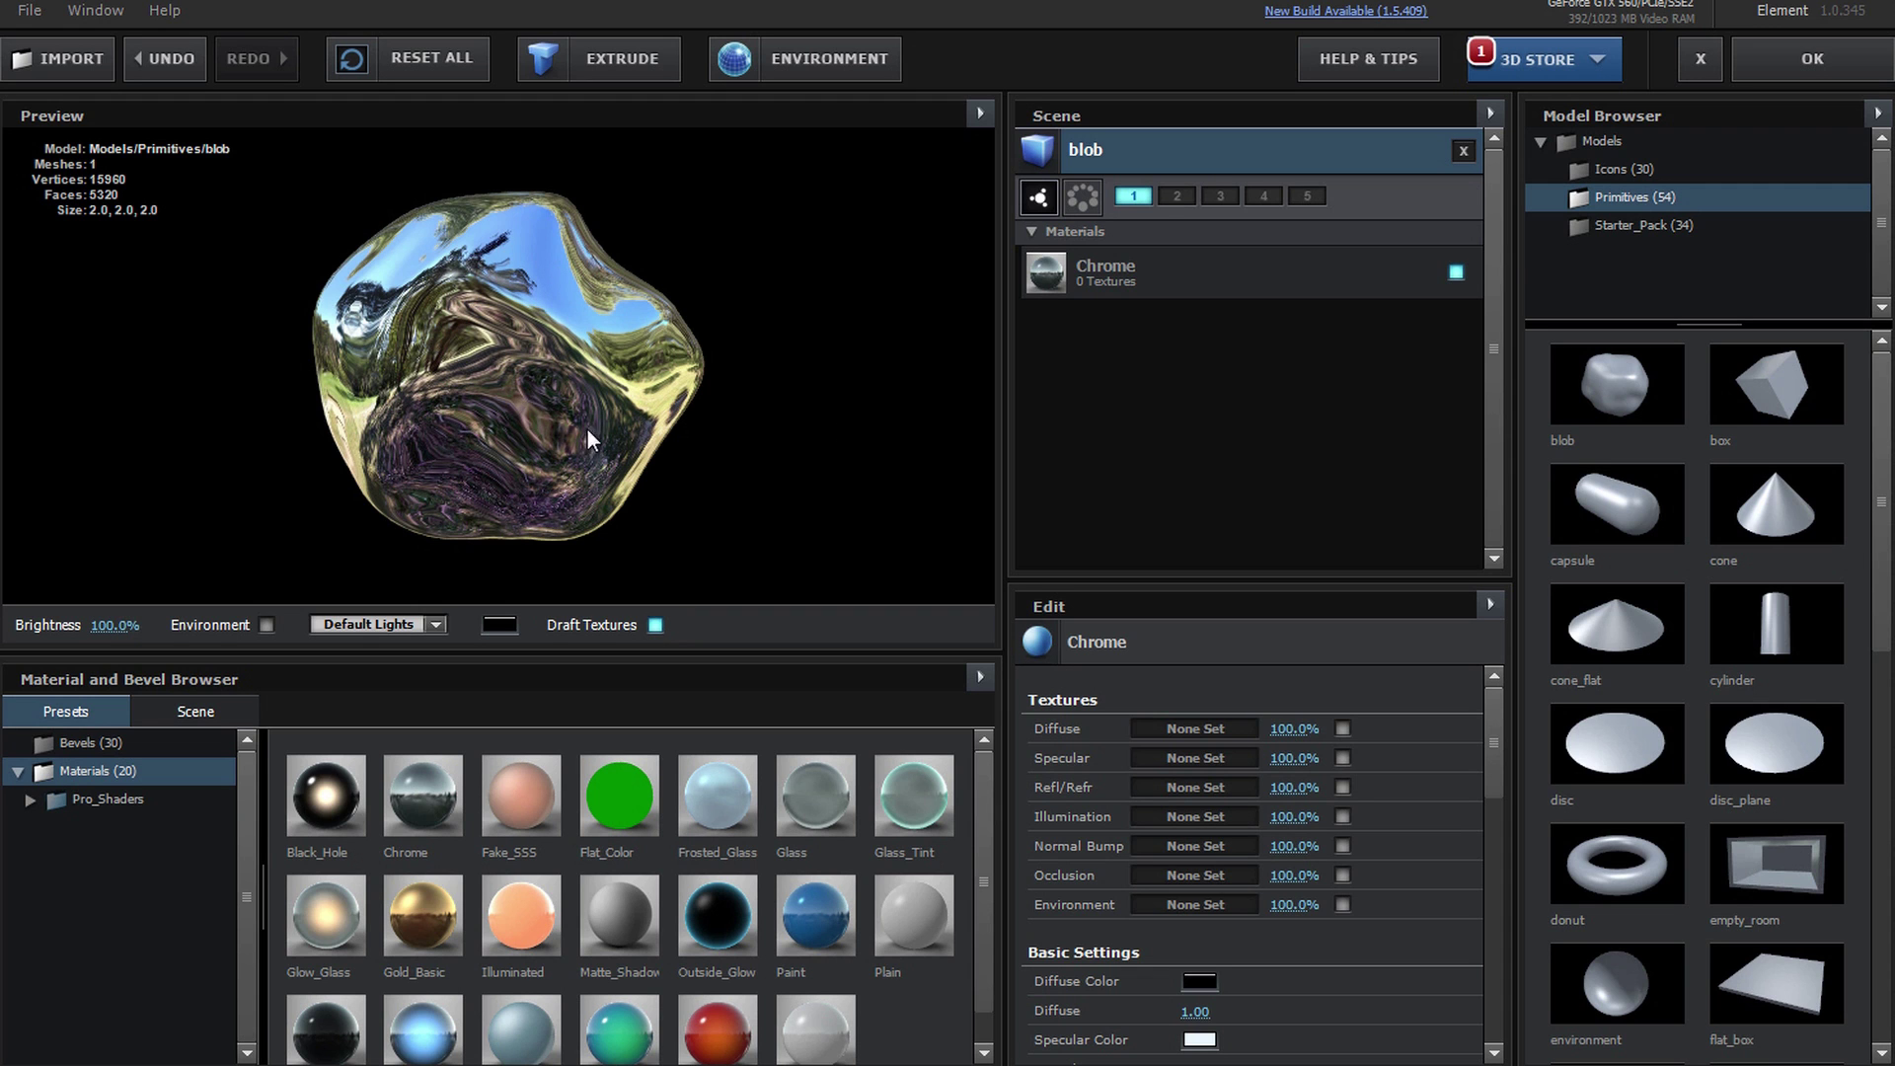
Accept the scene setup and add a two-node camera named Camera with the 35mm preset to the composition
click(1788, 65)
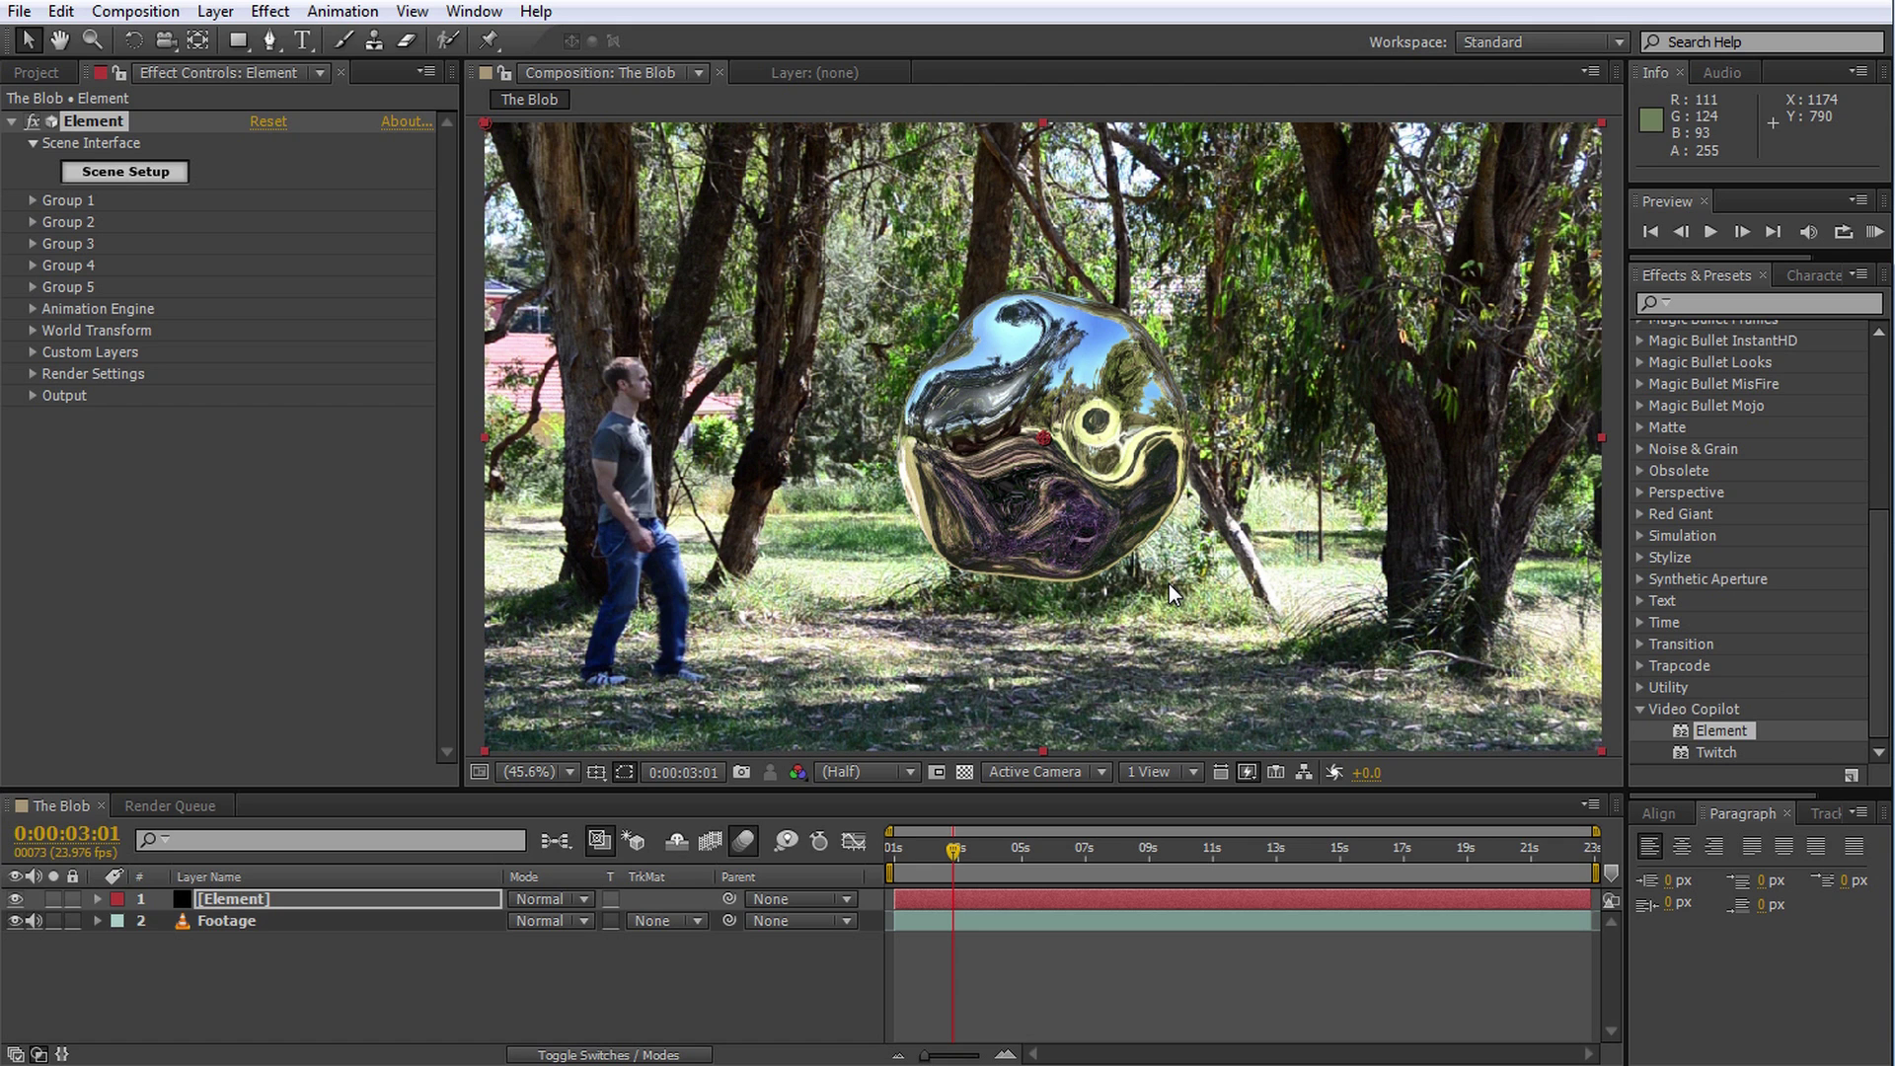
right_click(367, 951)
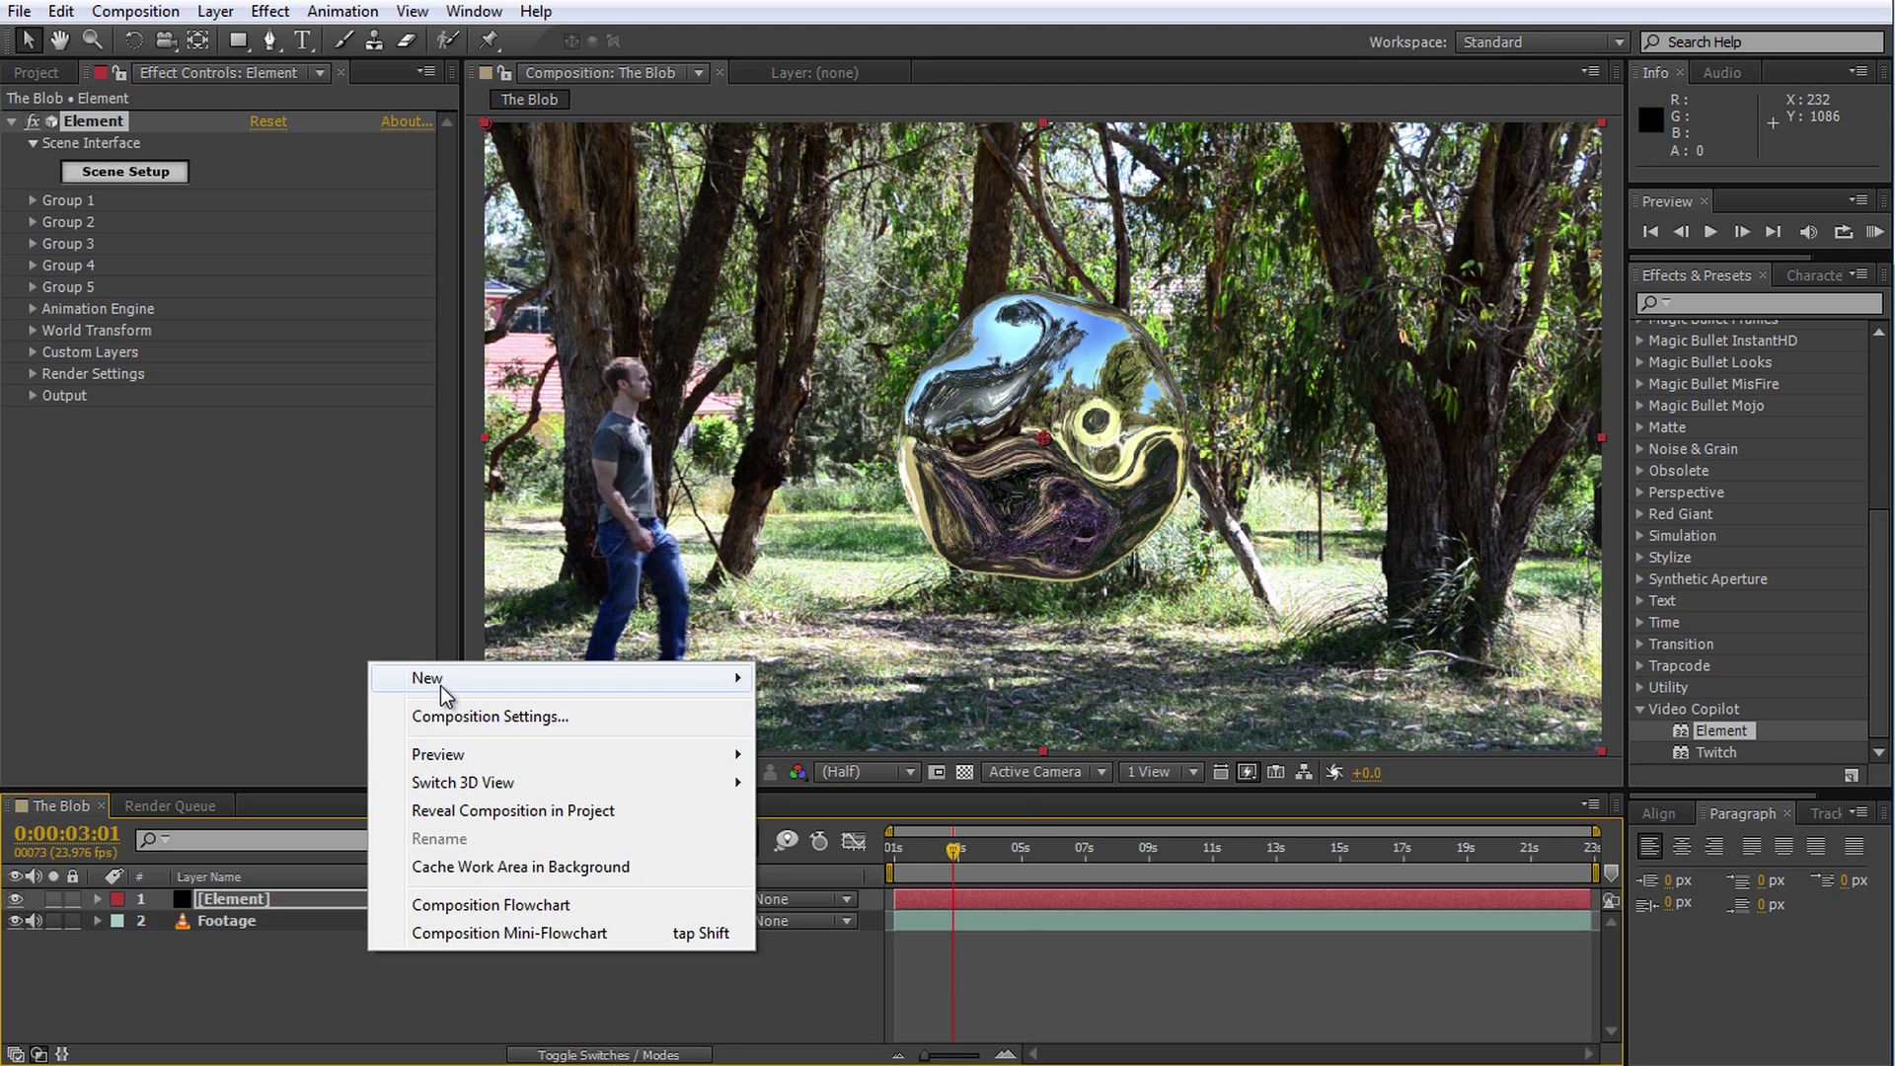
mouse_move(427, 678)
click(849, 796)
text(Camera)
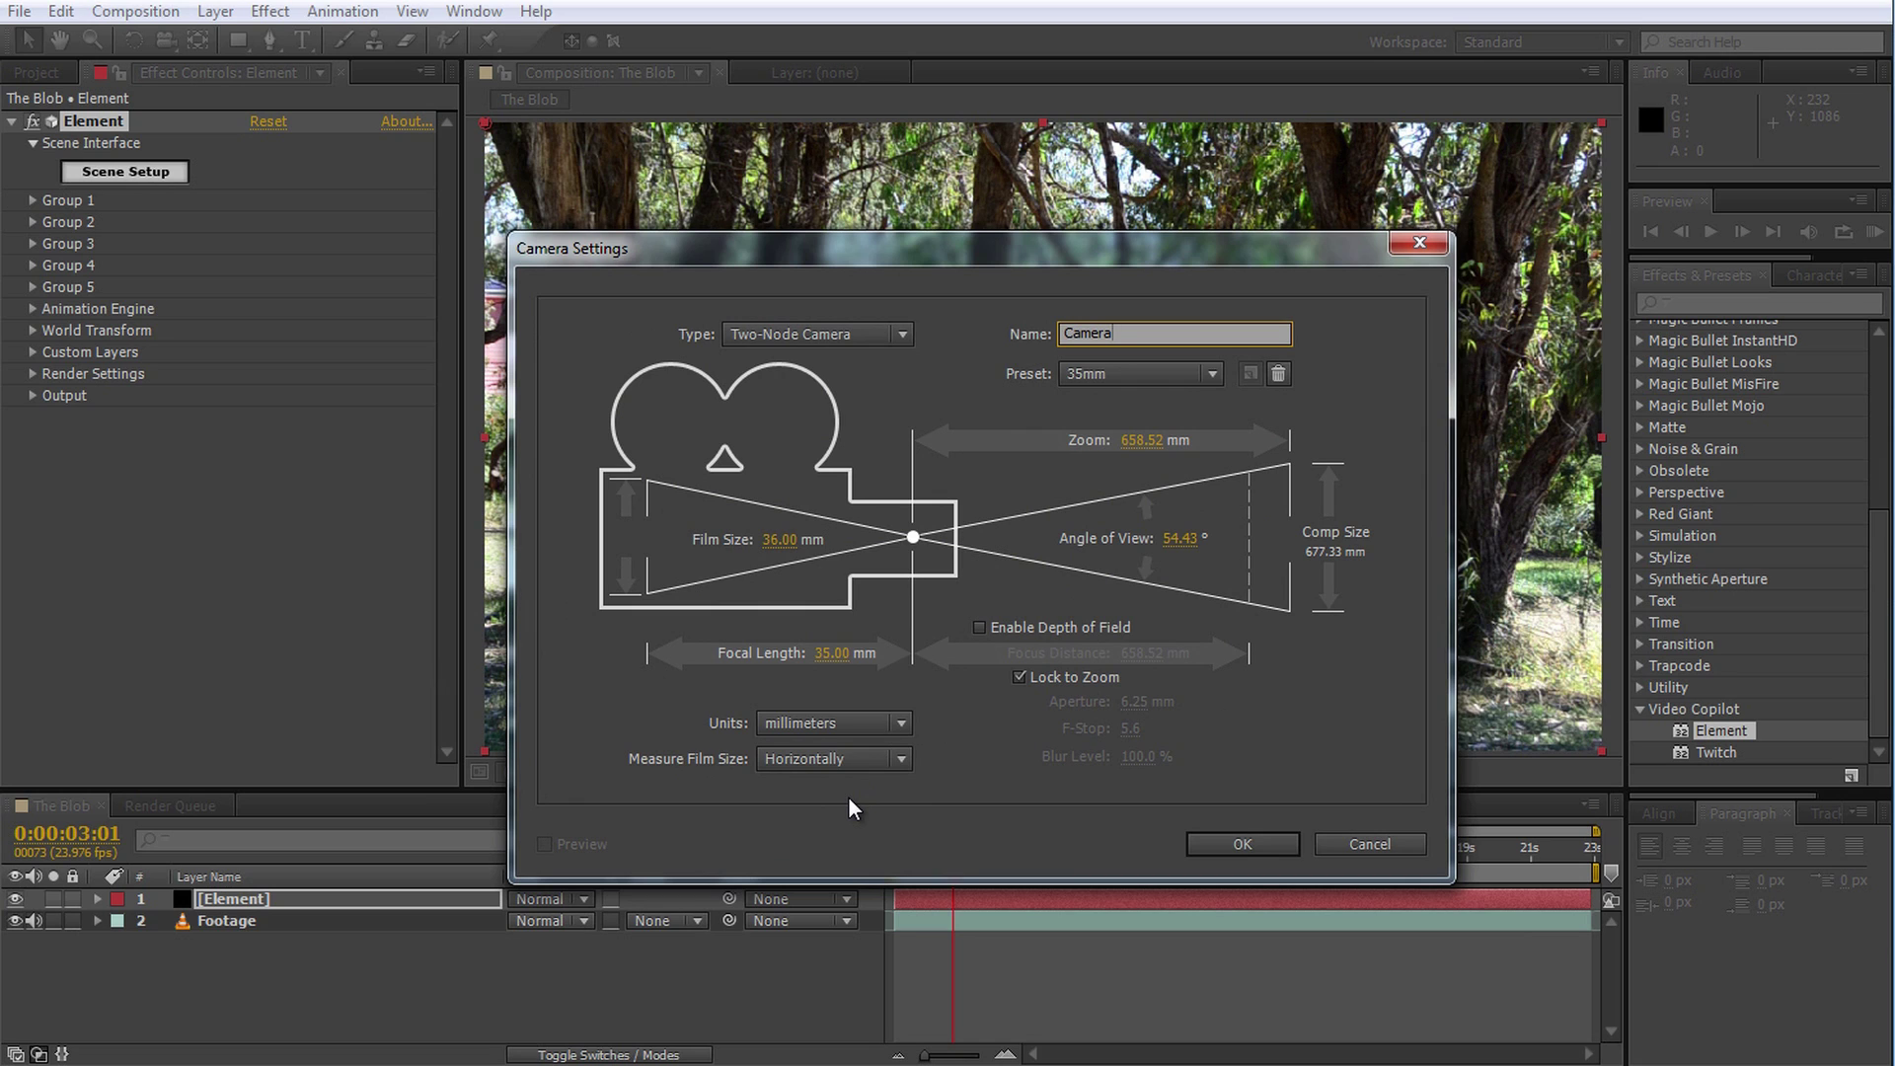
click(1208, 376)
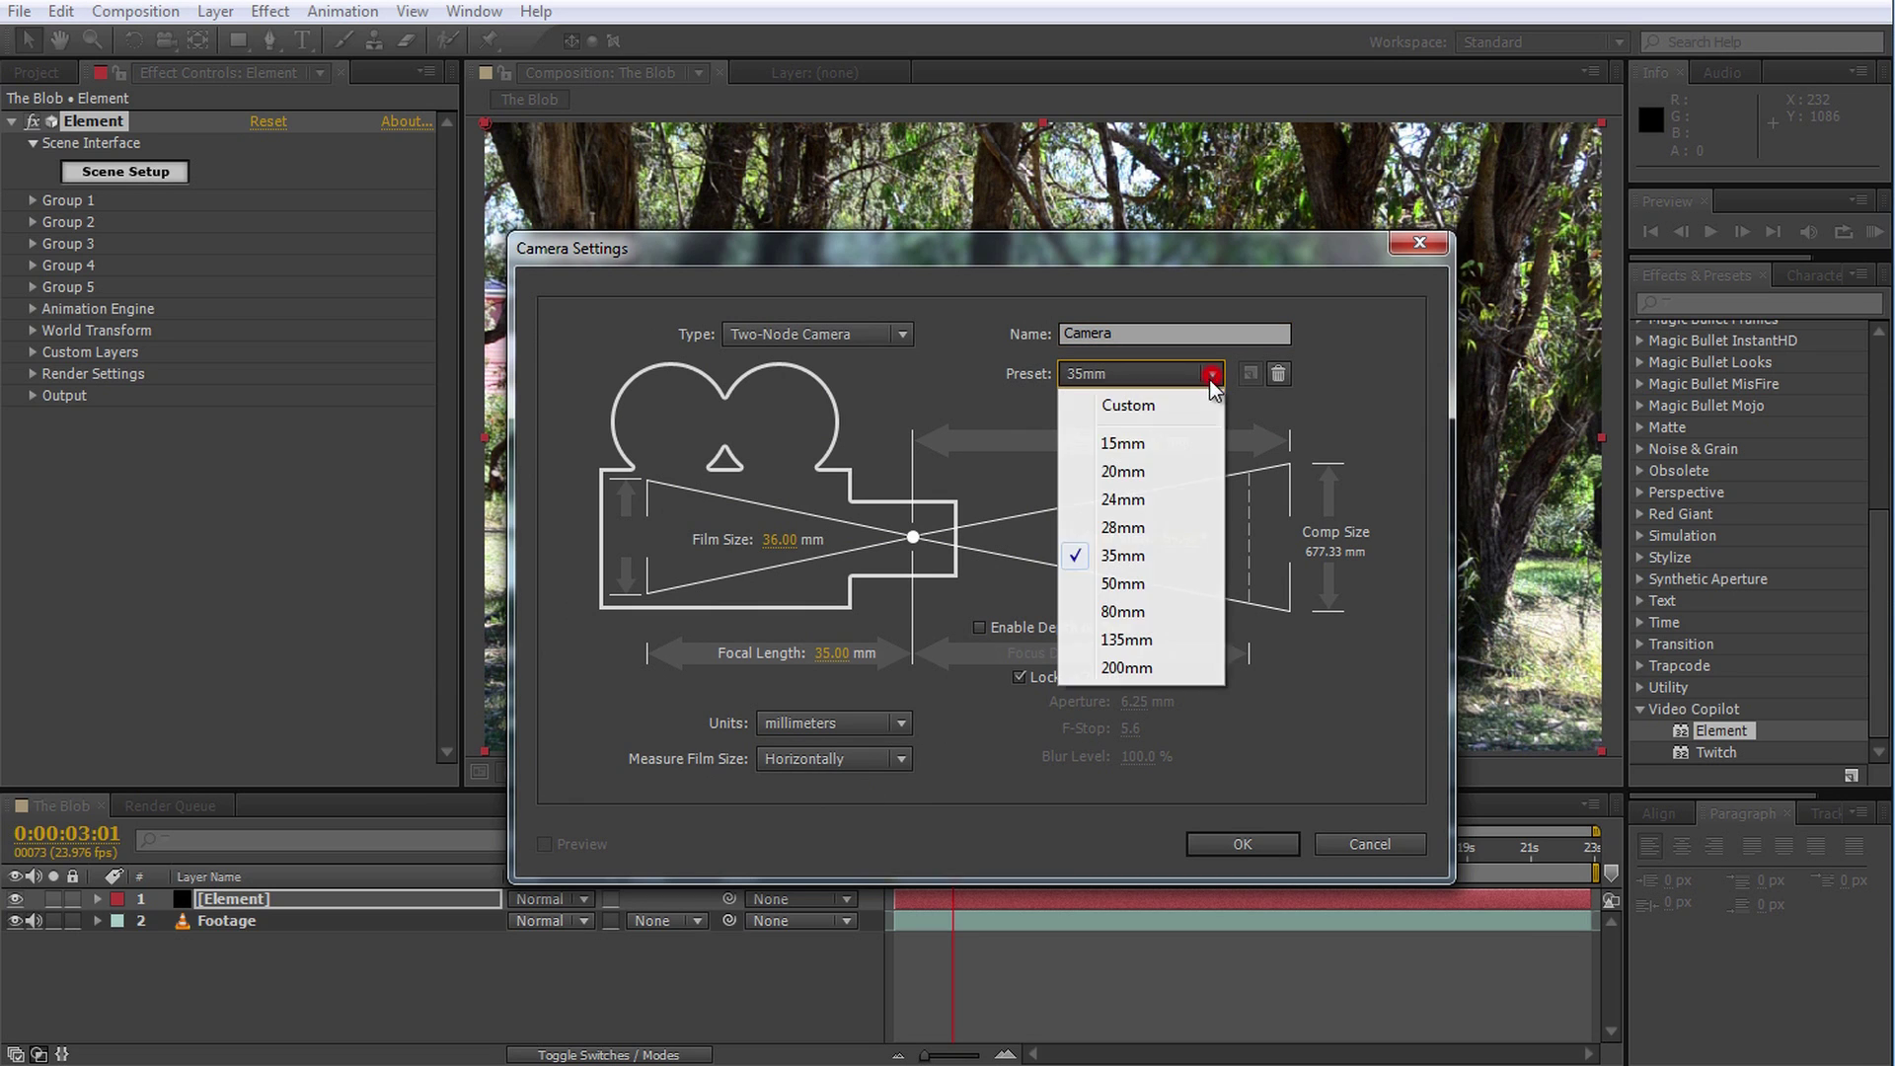
click(1111, 557)
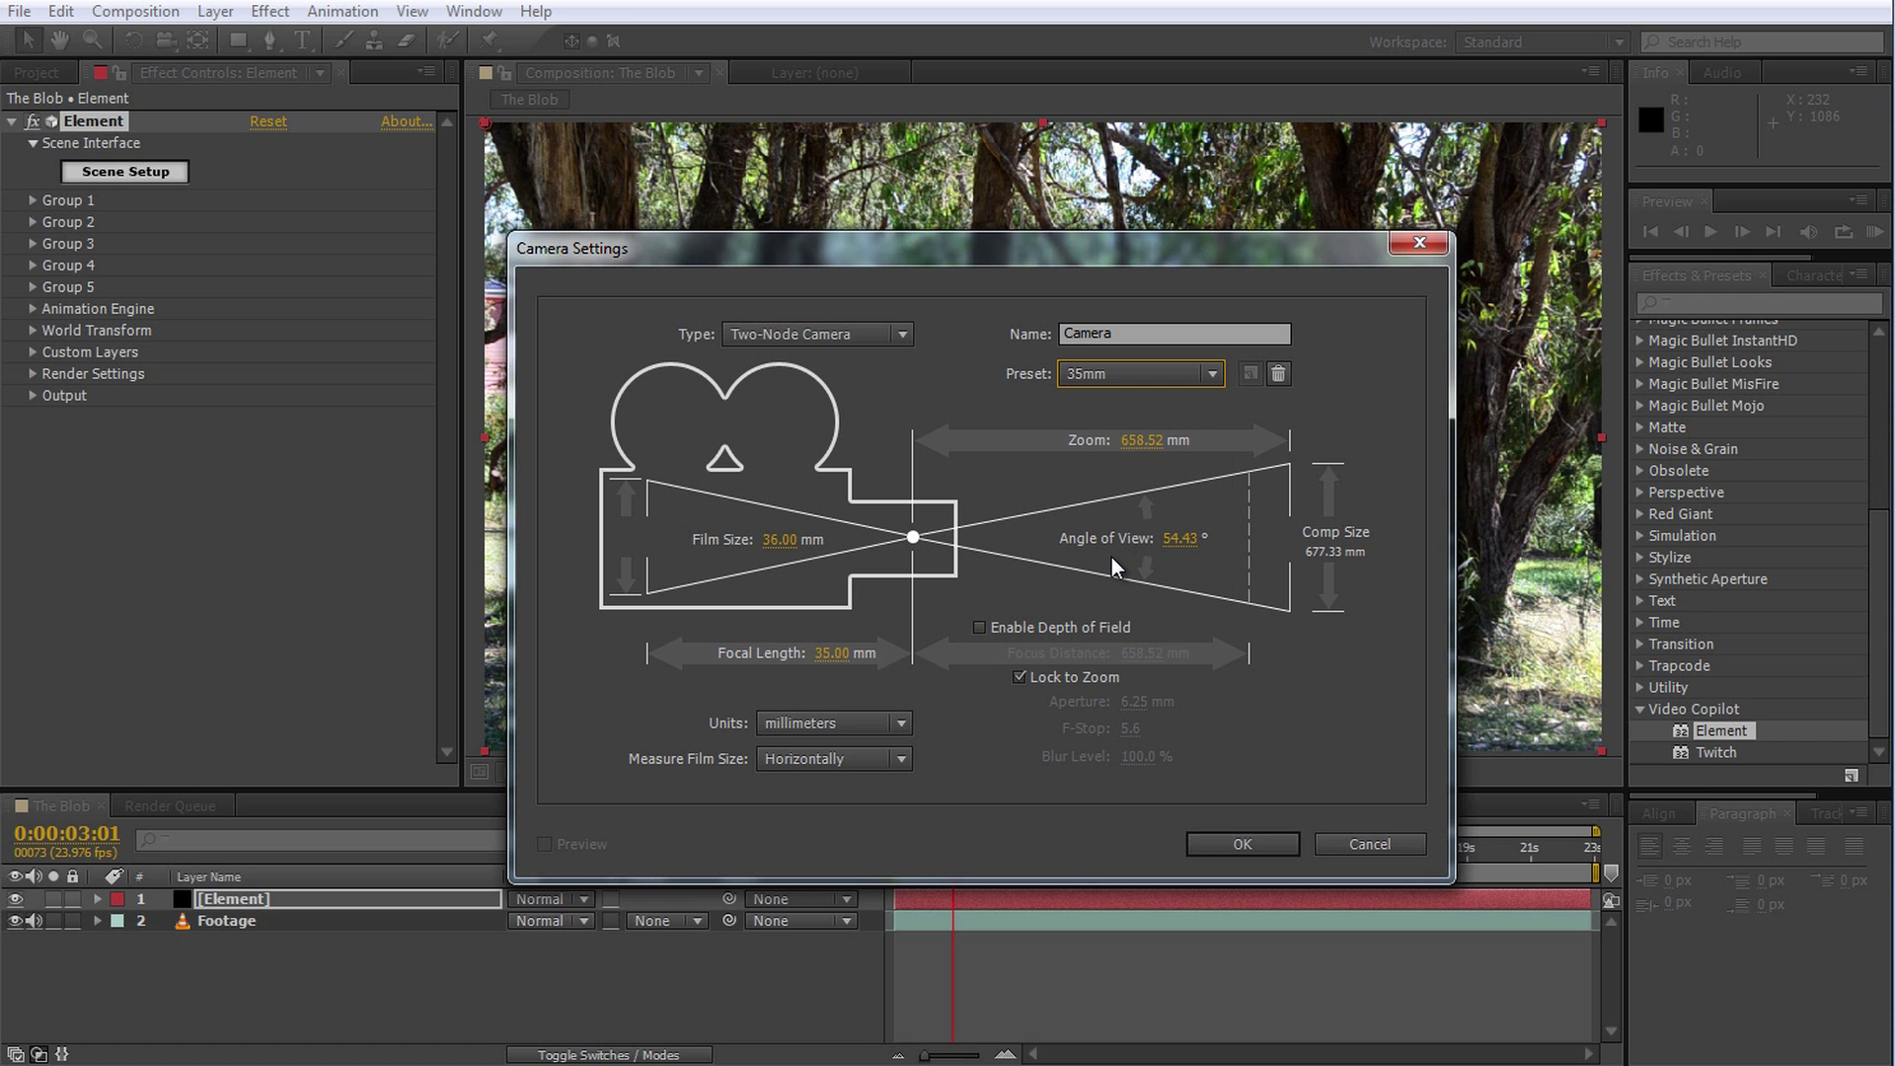
click(1244, 844)
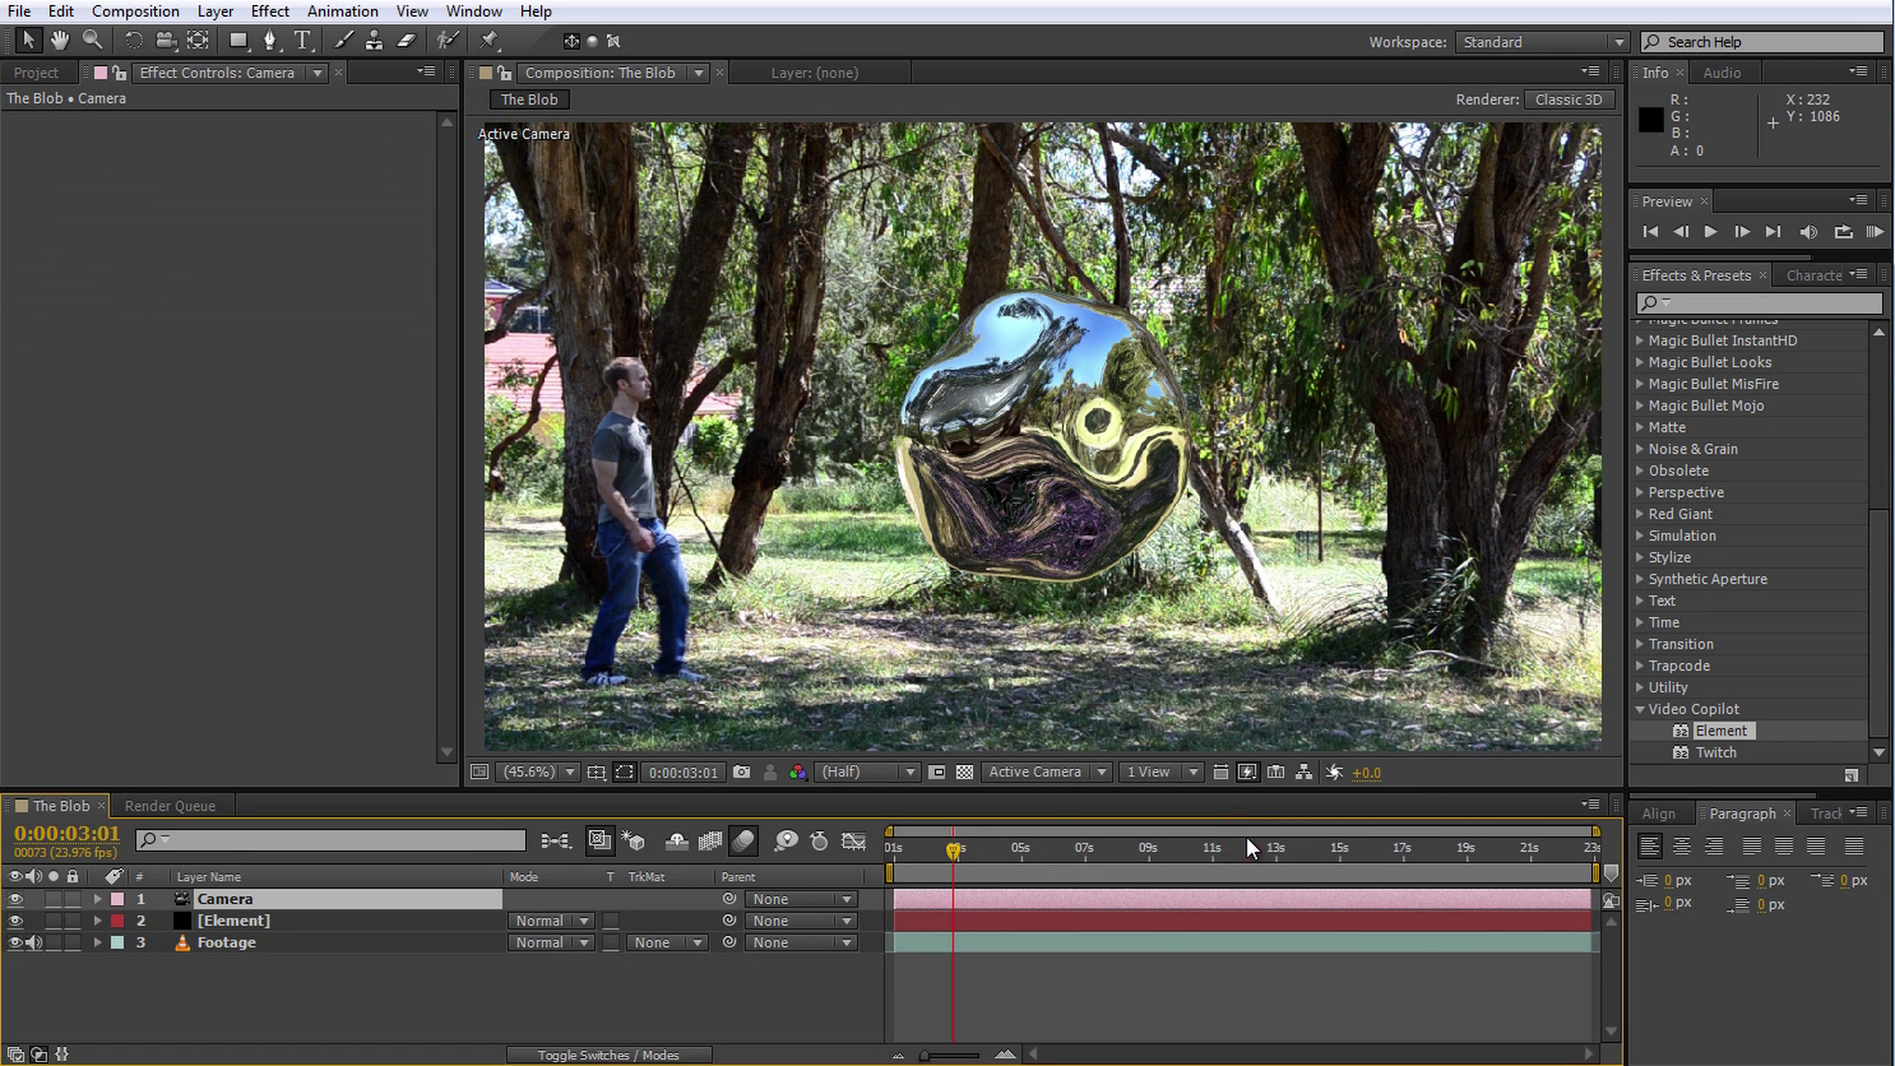
Dolly the camera well back from the blob and track it so the blob floats higher, between the central tree trunks
key(c)
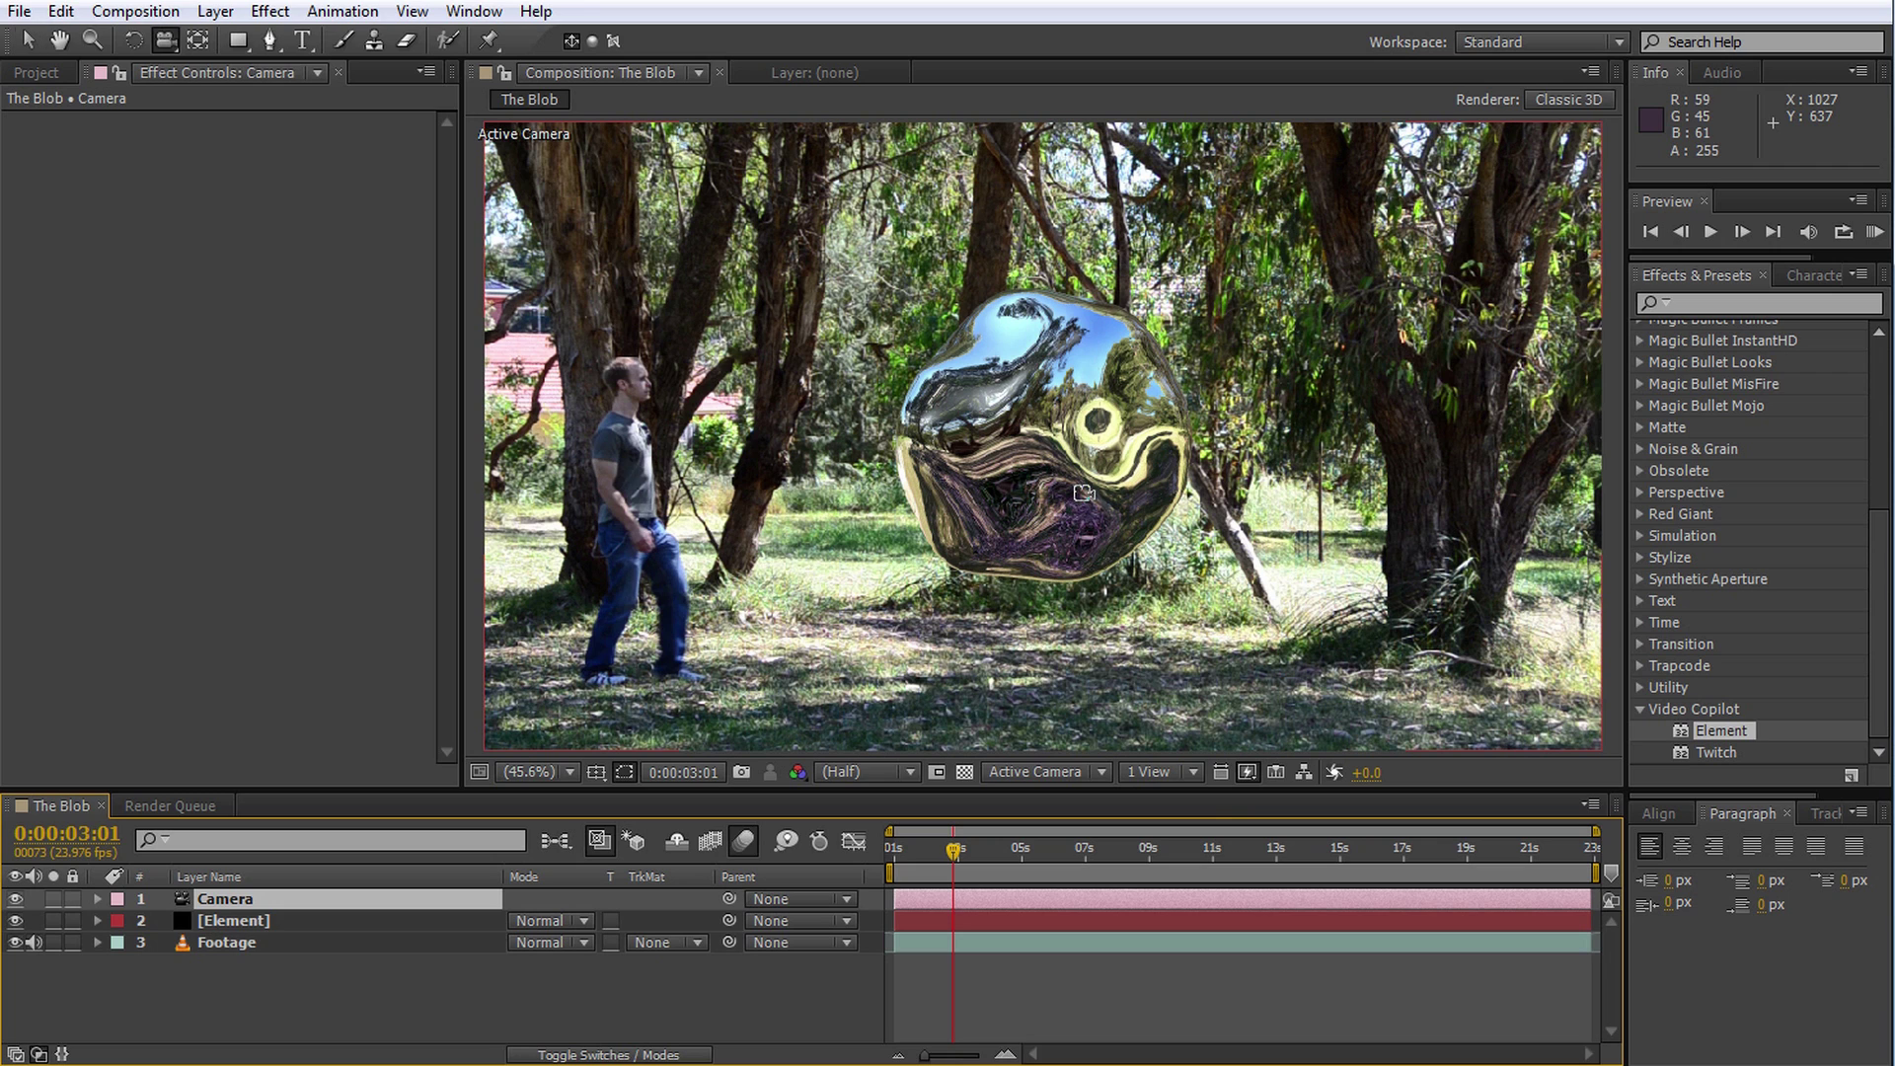
drag(1083, 493, 1504, 673)
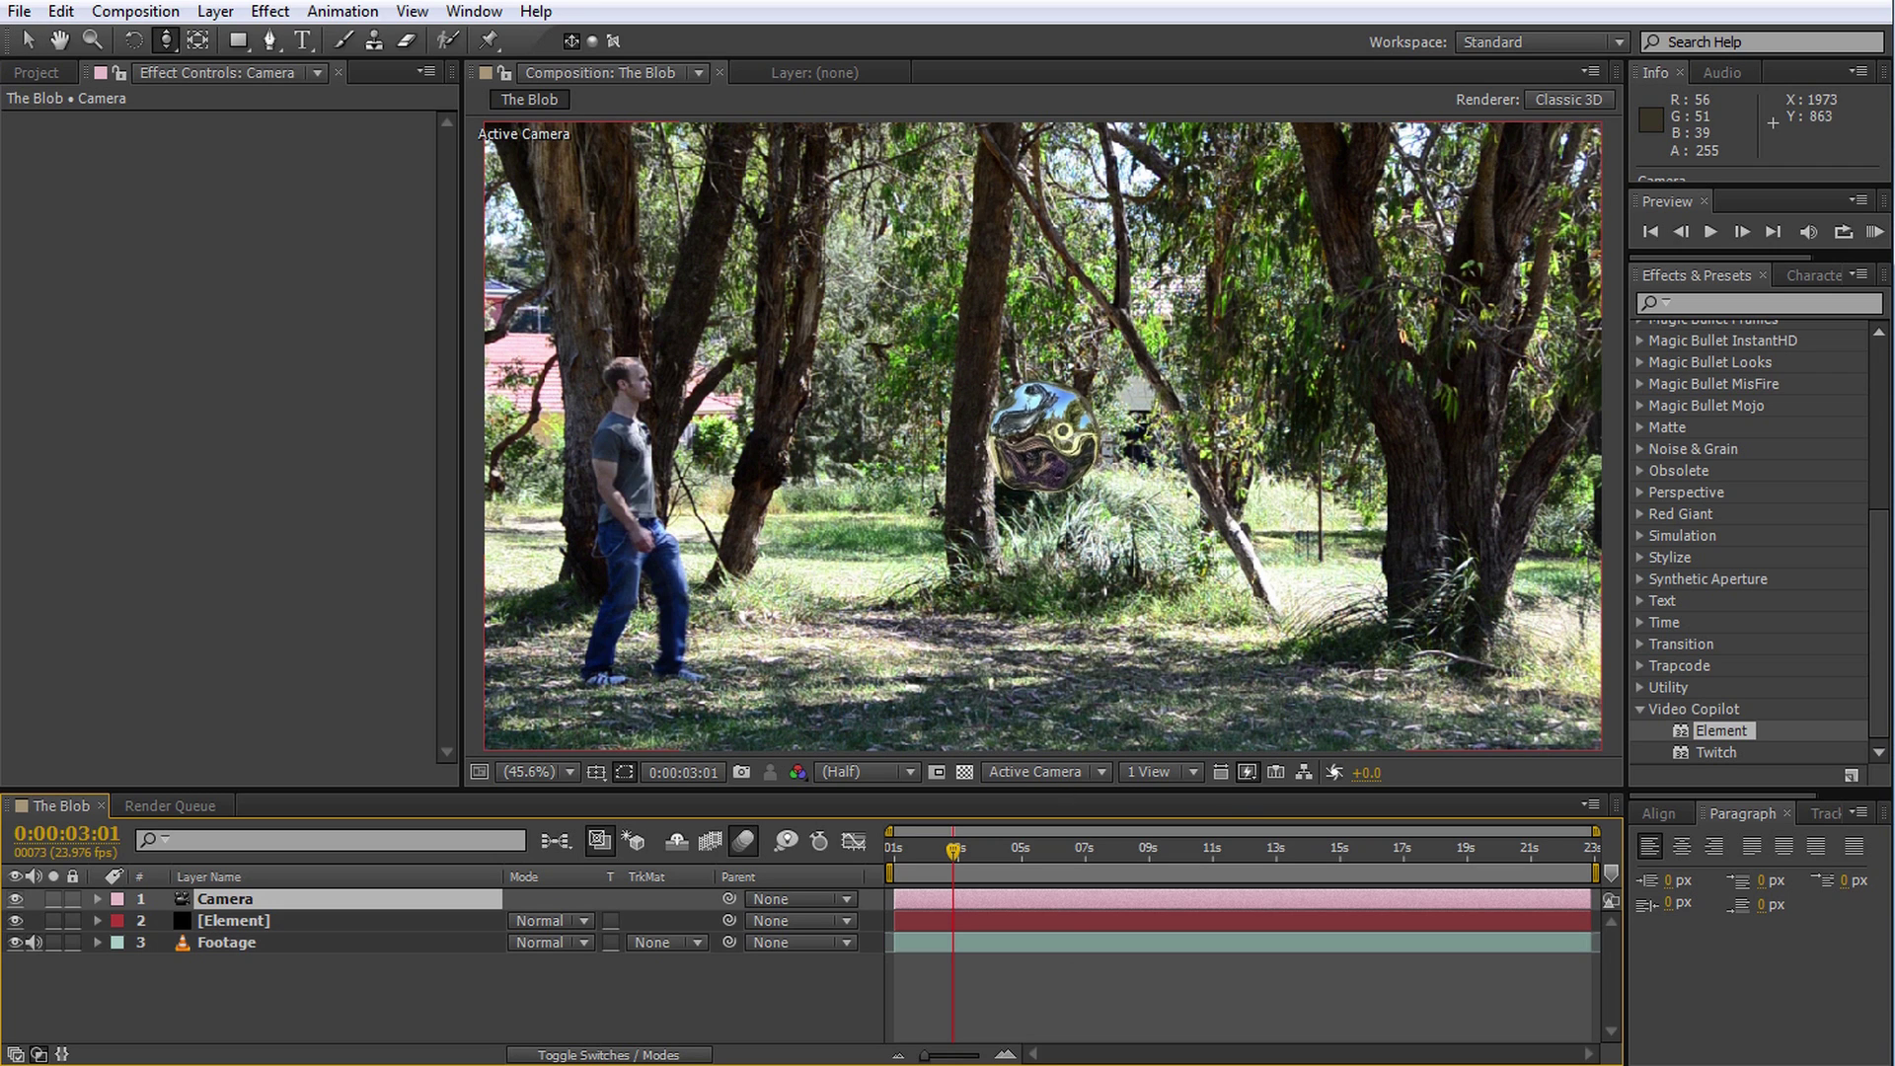
click(1047, 479)
key(c)
key(c)
mouse_move(1047, 479)
mouse_down()
mouse_move(1048, 447)
mouse_move(1062, 523)
mouse_move(1067, 499)
mouse_up()
key(c)
key(c)
key(c)
key(c)
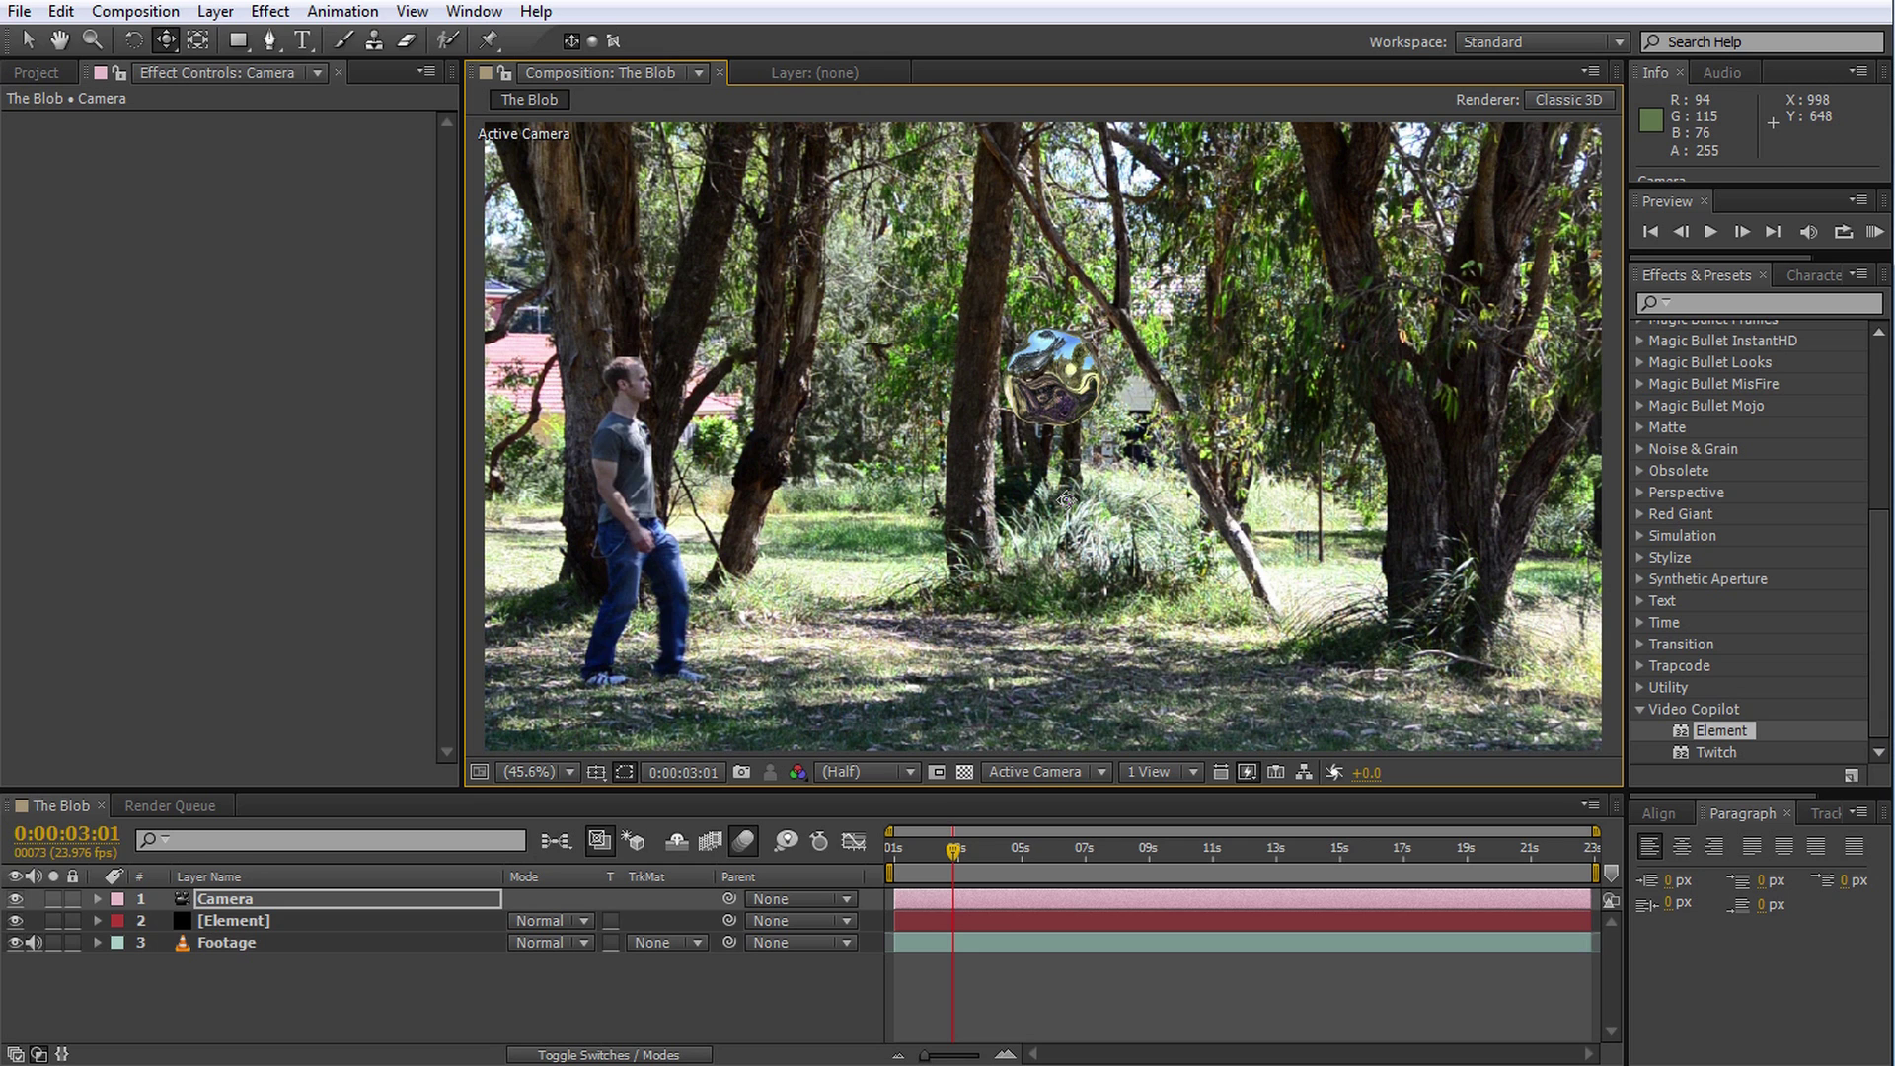
Add a spot light named Sun with a pale yellow color to the composition
right_click(555, 975)
mouse_move(631, 702)
click(1020, 796)
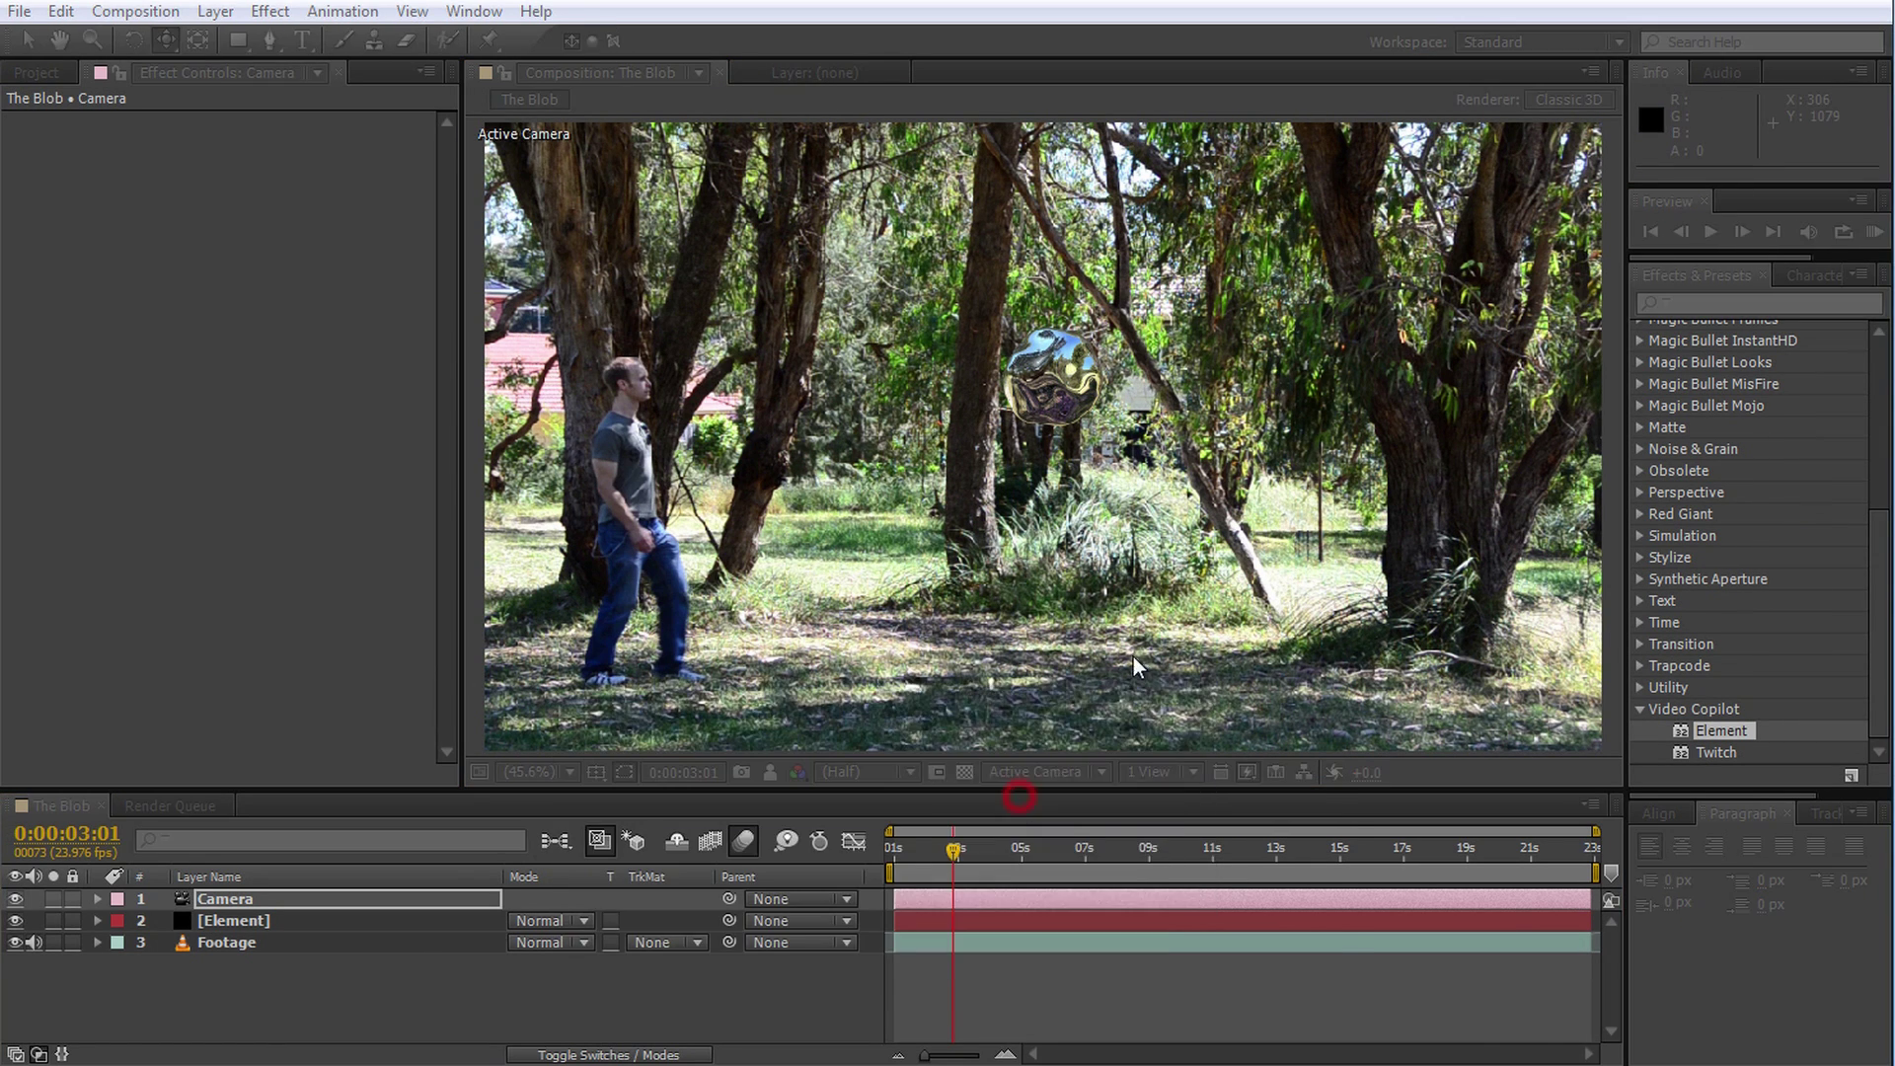
text(Sun)
click(1105, 477)
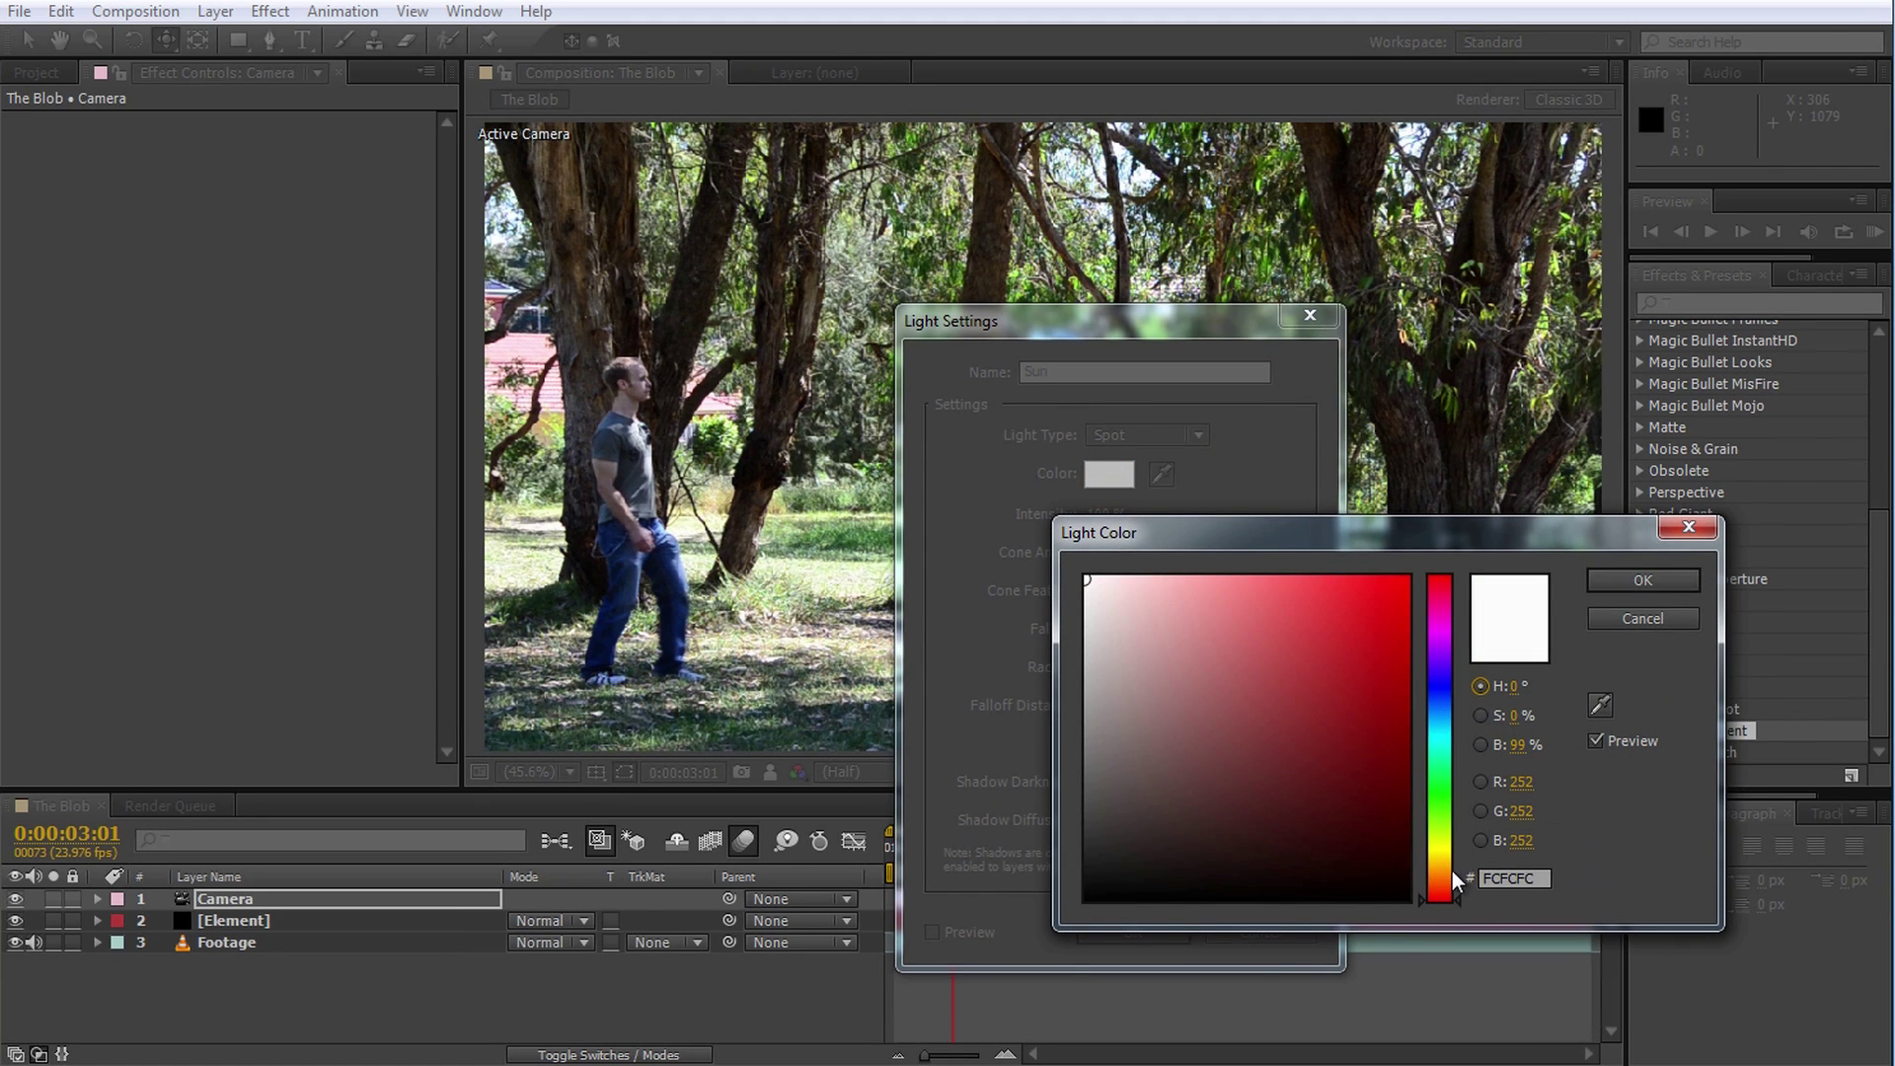
drag(1441, 868, 1436, 848)
drag(1142, 613, 1339, 497)
click(1642, 579)
click(1166, 932)
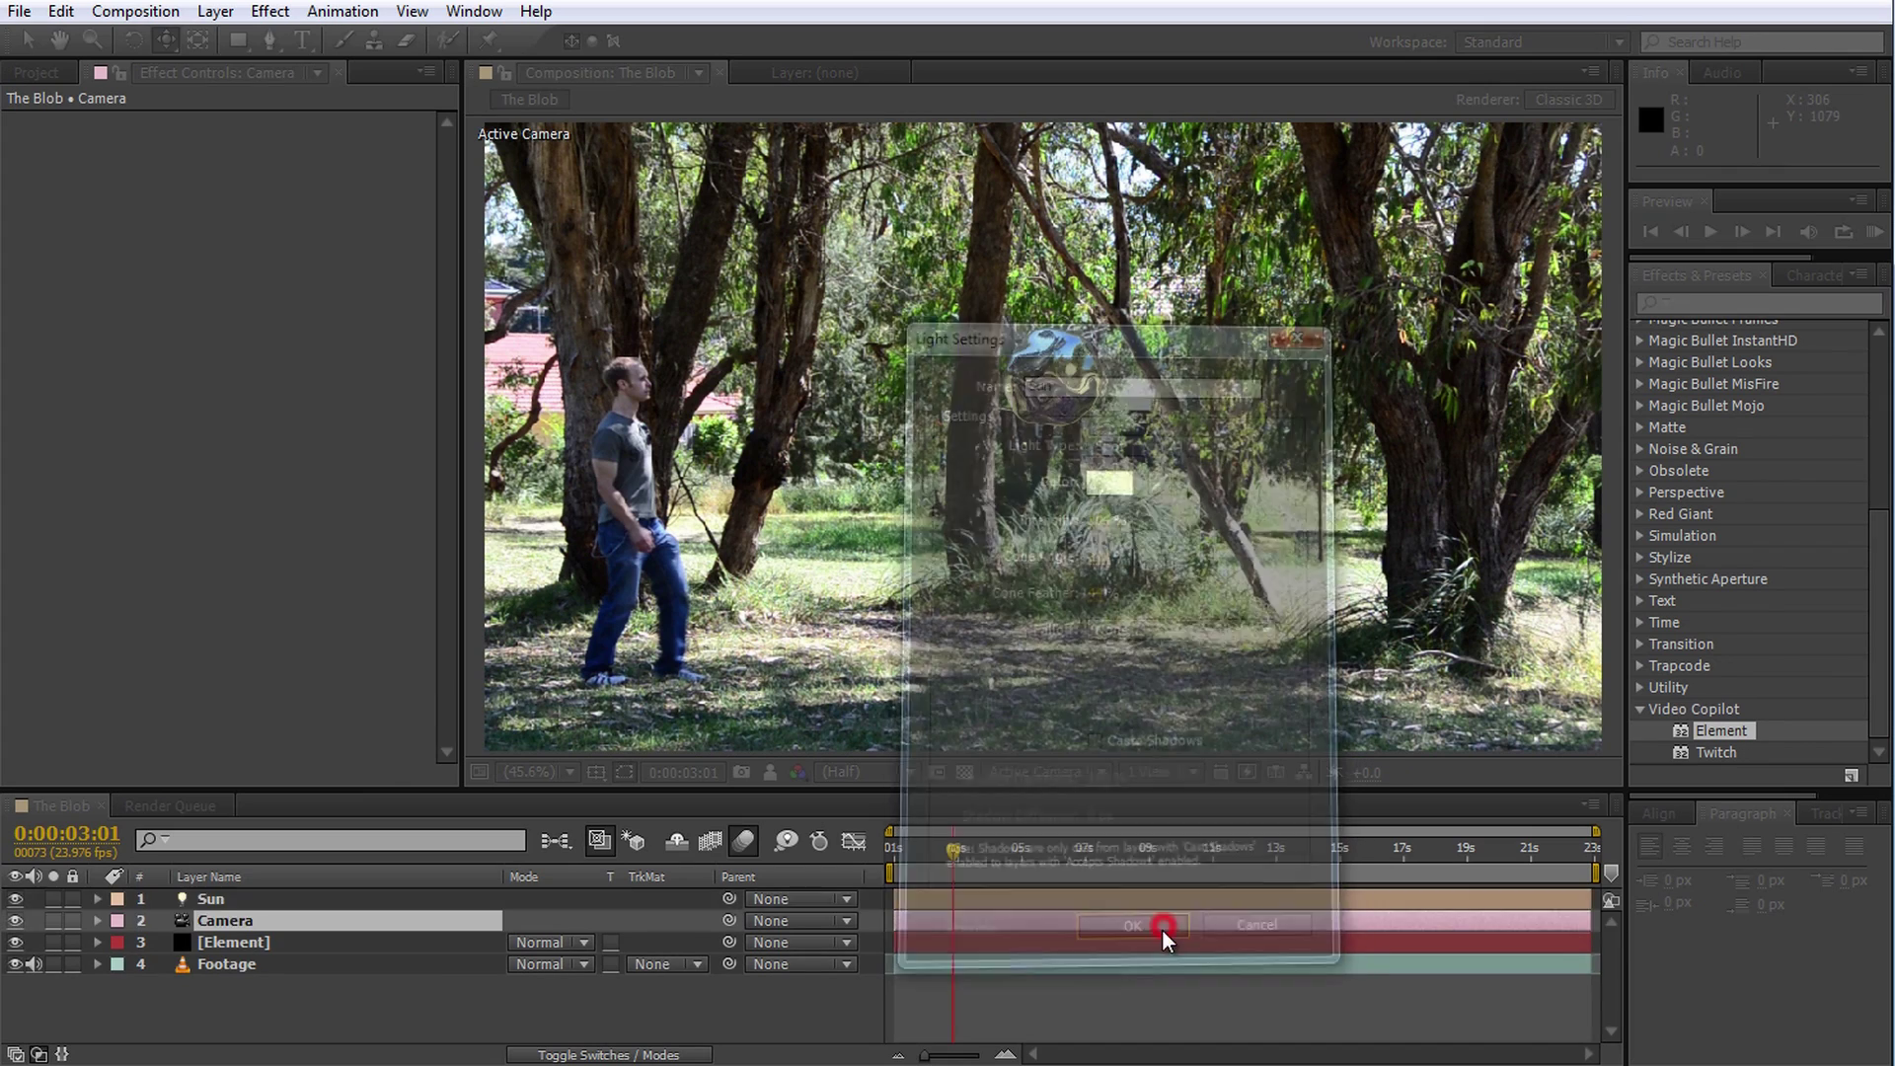
Try the Sun light in different positions near the blob, check its effect by toggling its visibility, and delete the light
drag(1153, 363, 454, 336)
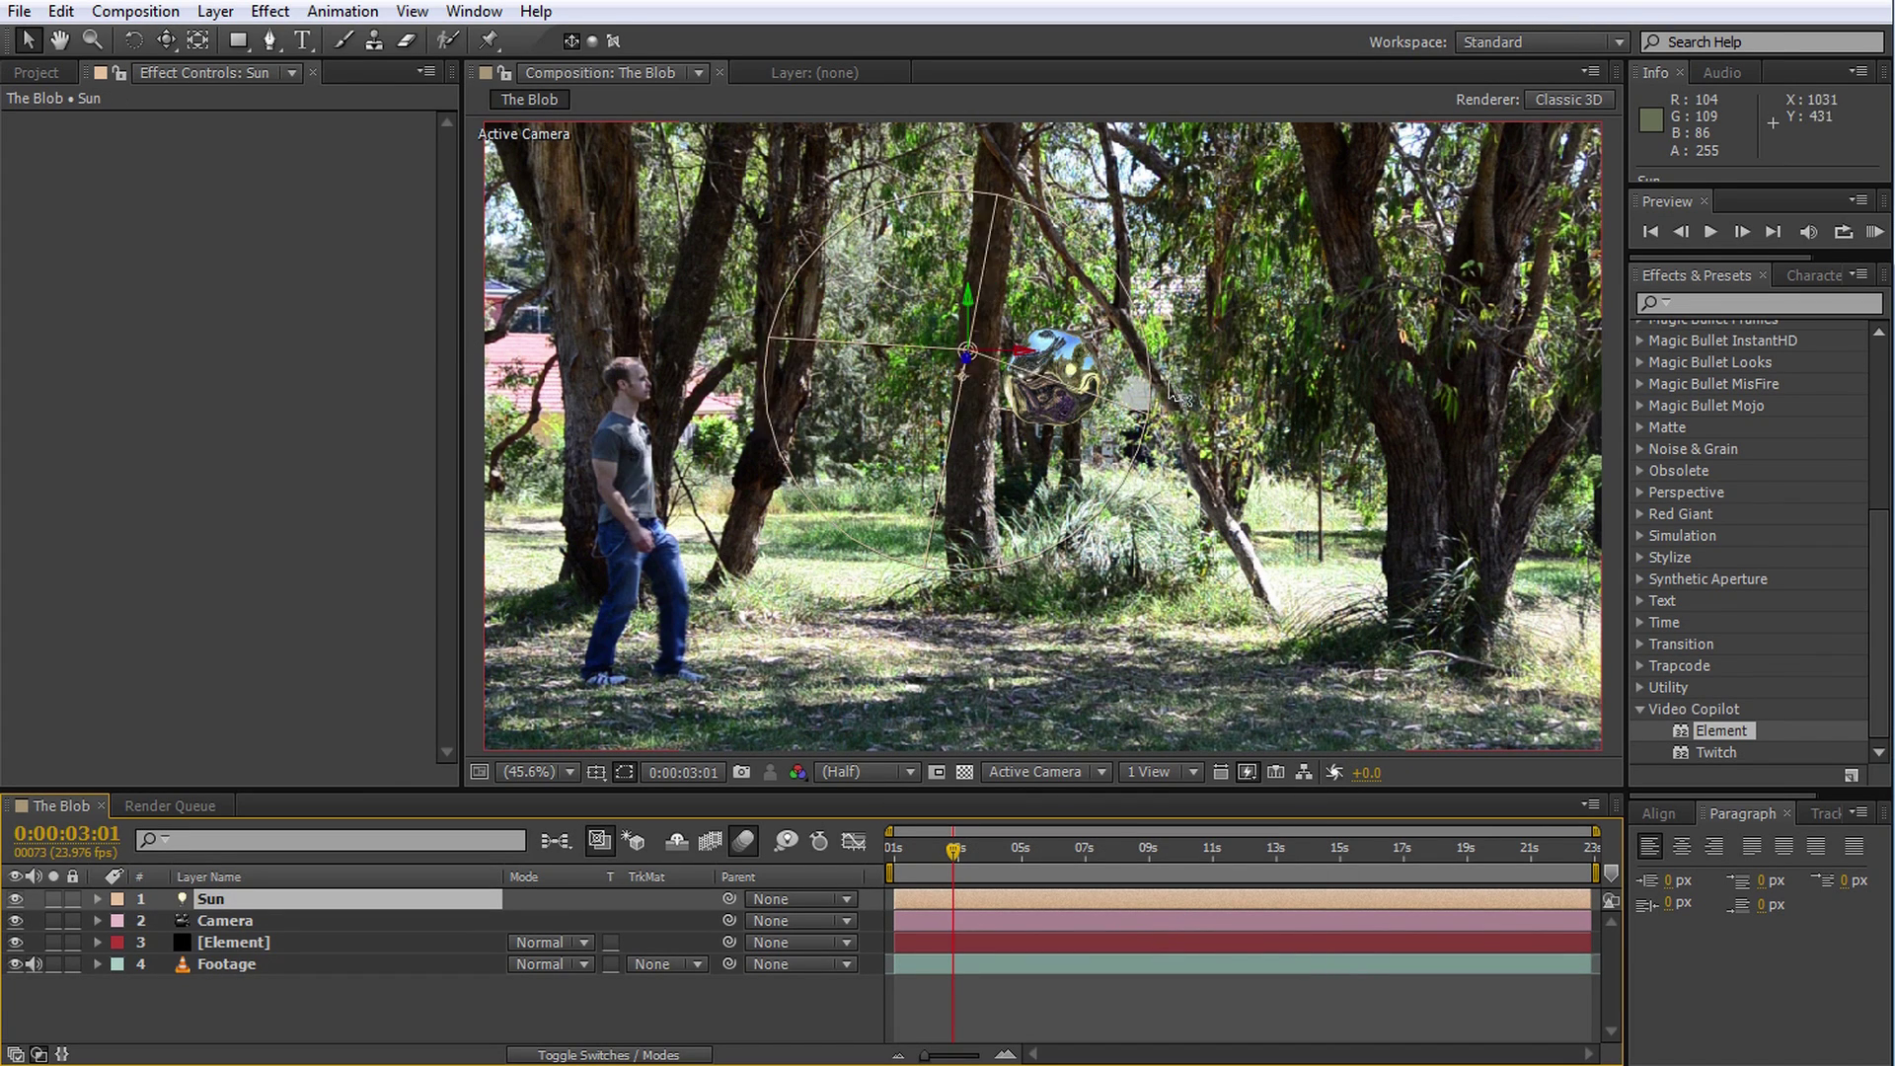
scroll(1090, 384, up, 3)
drag(1090, 385, 955, 435)
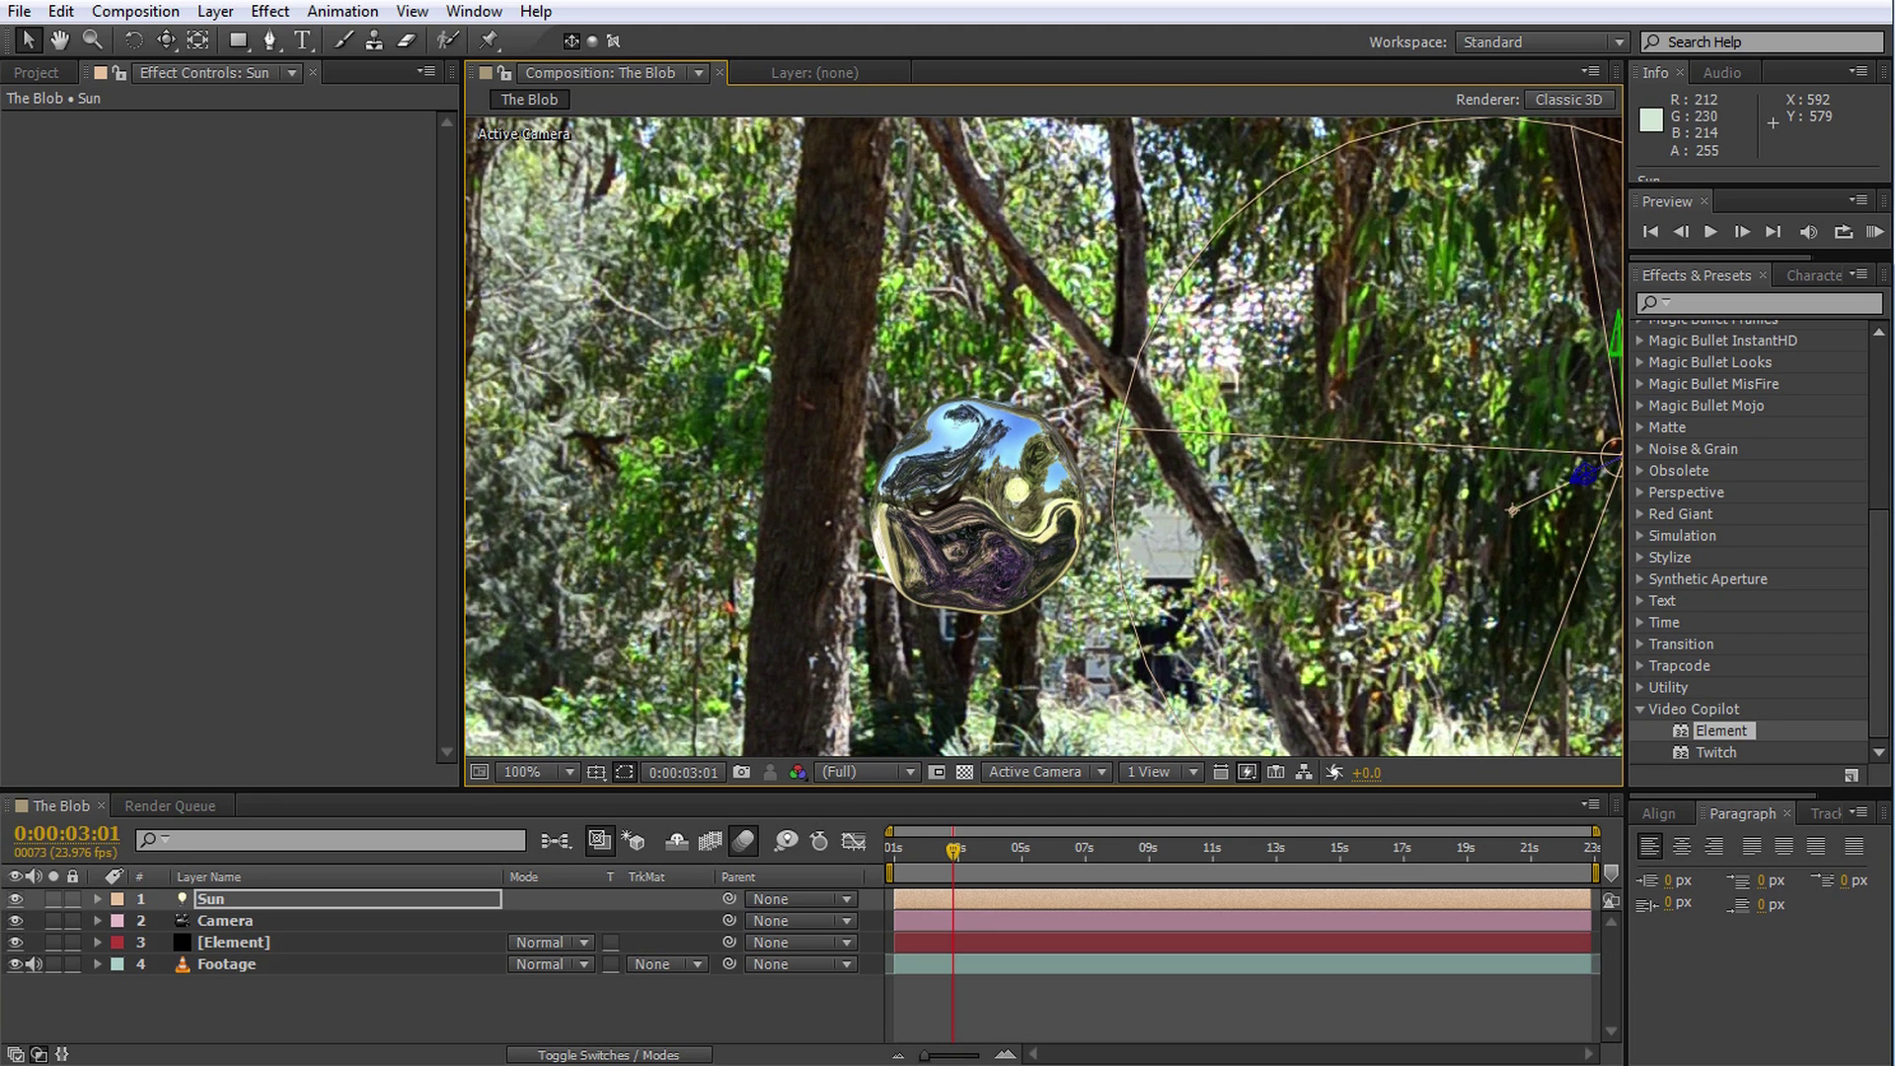
click(15, 898)
click(14, 898)
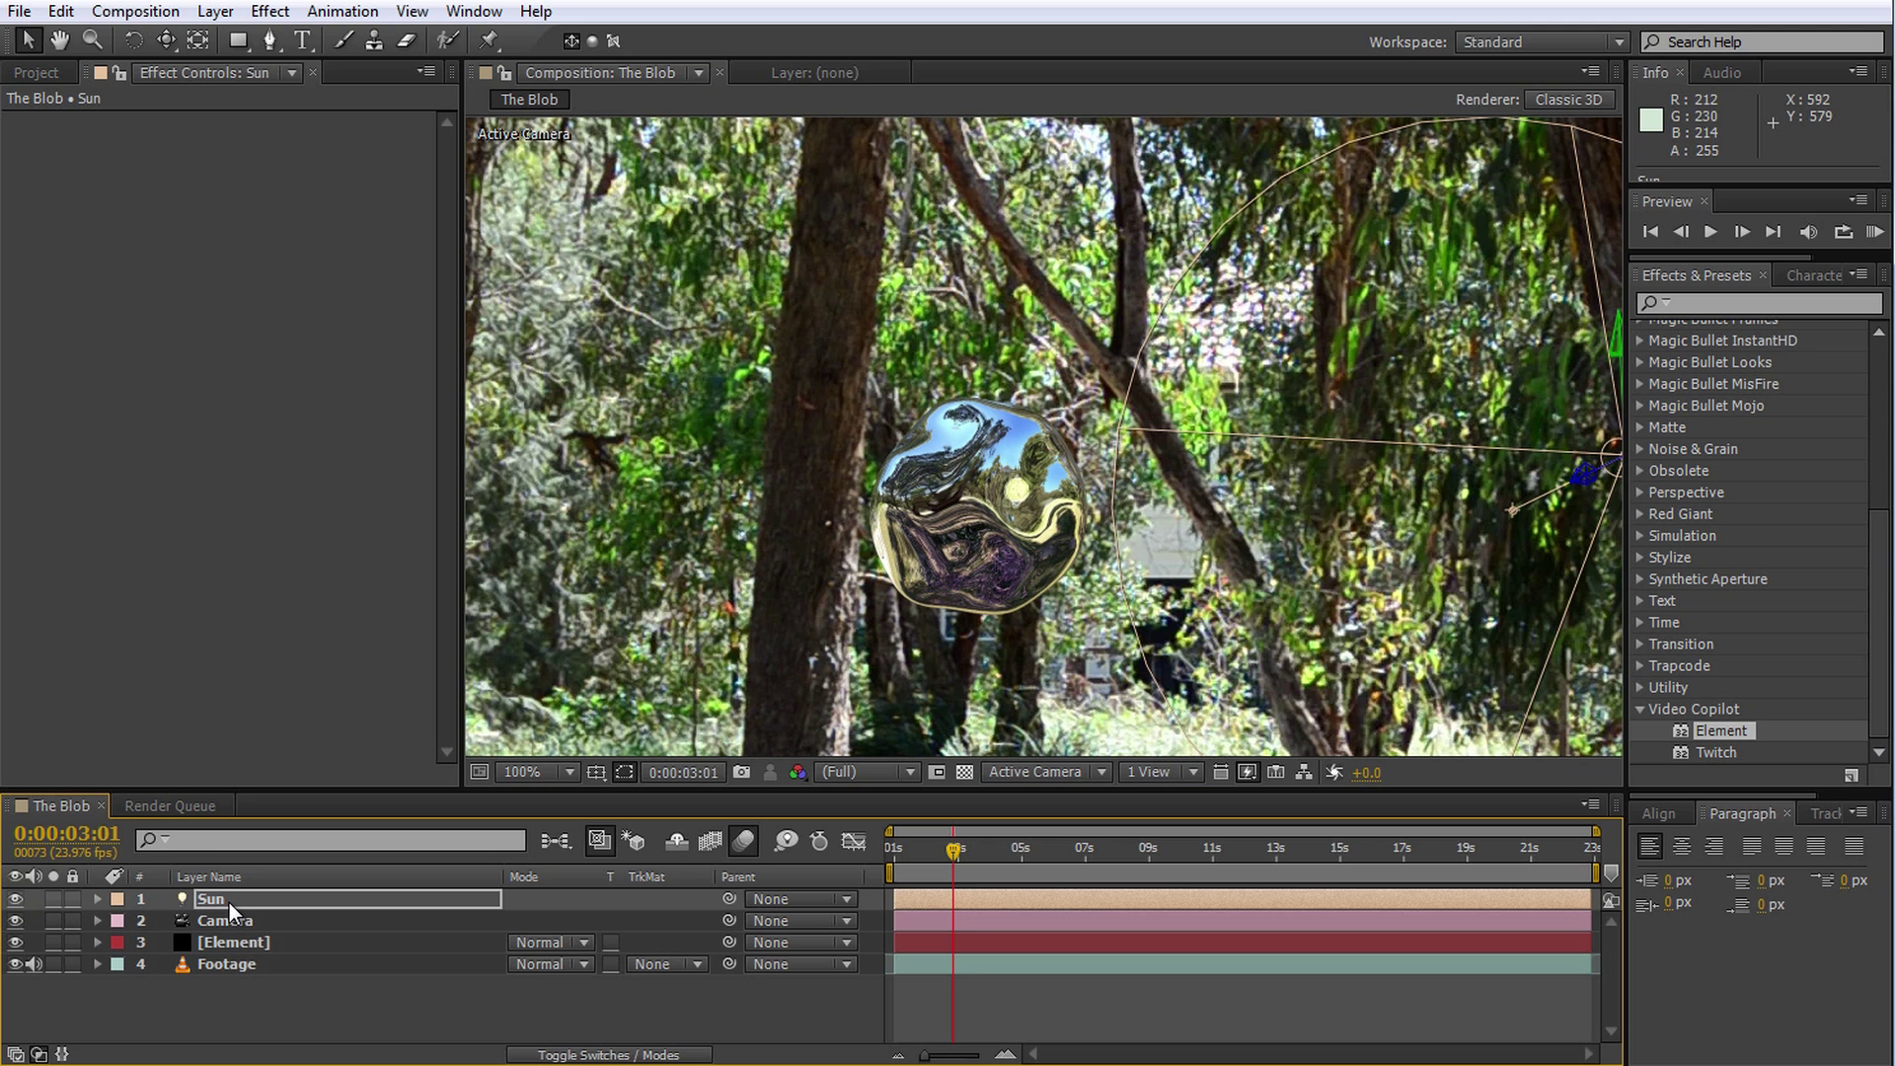
key(Delete)
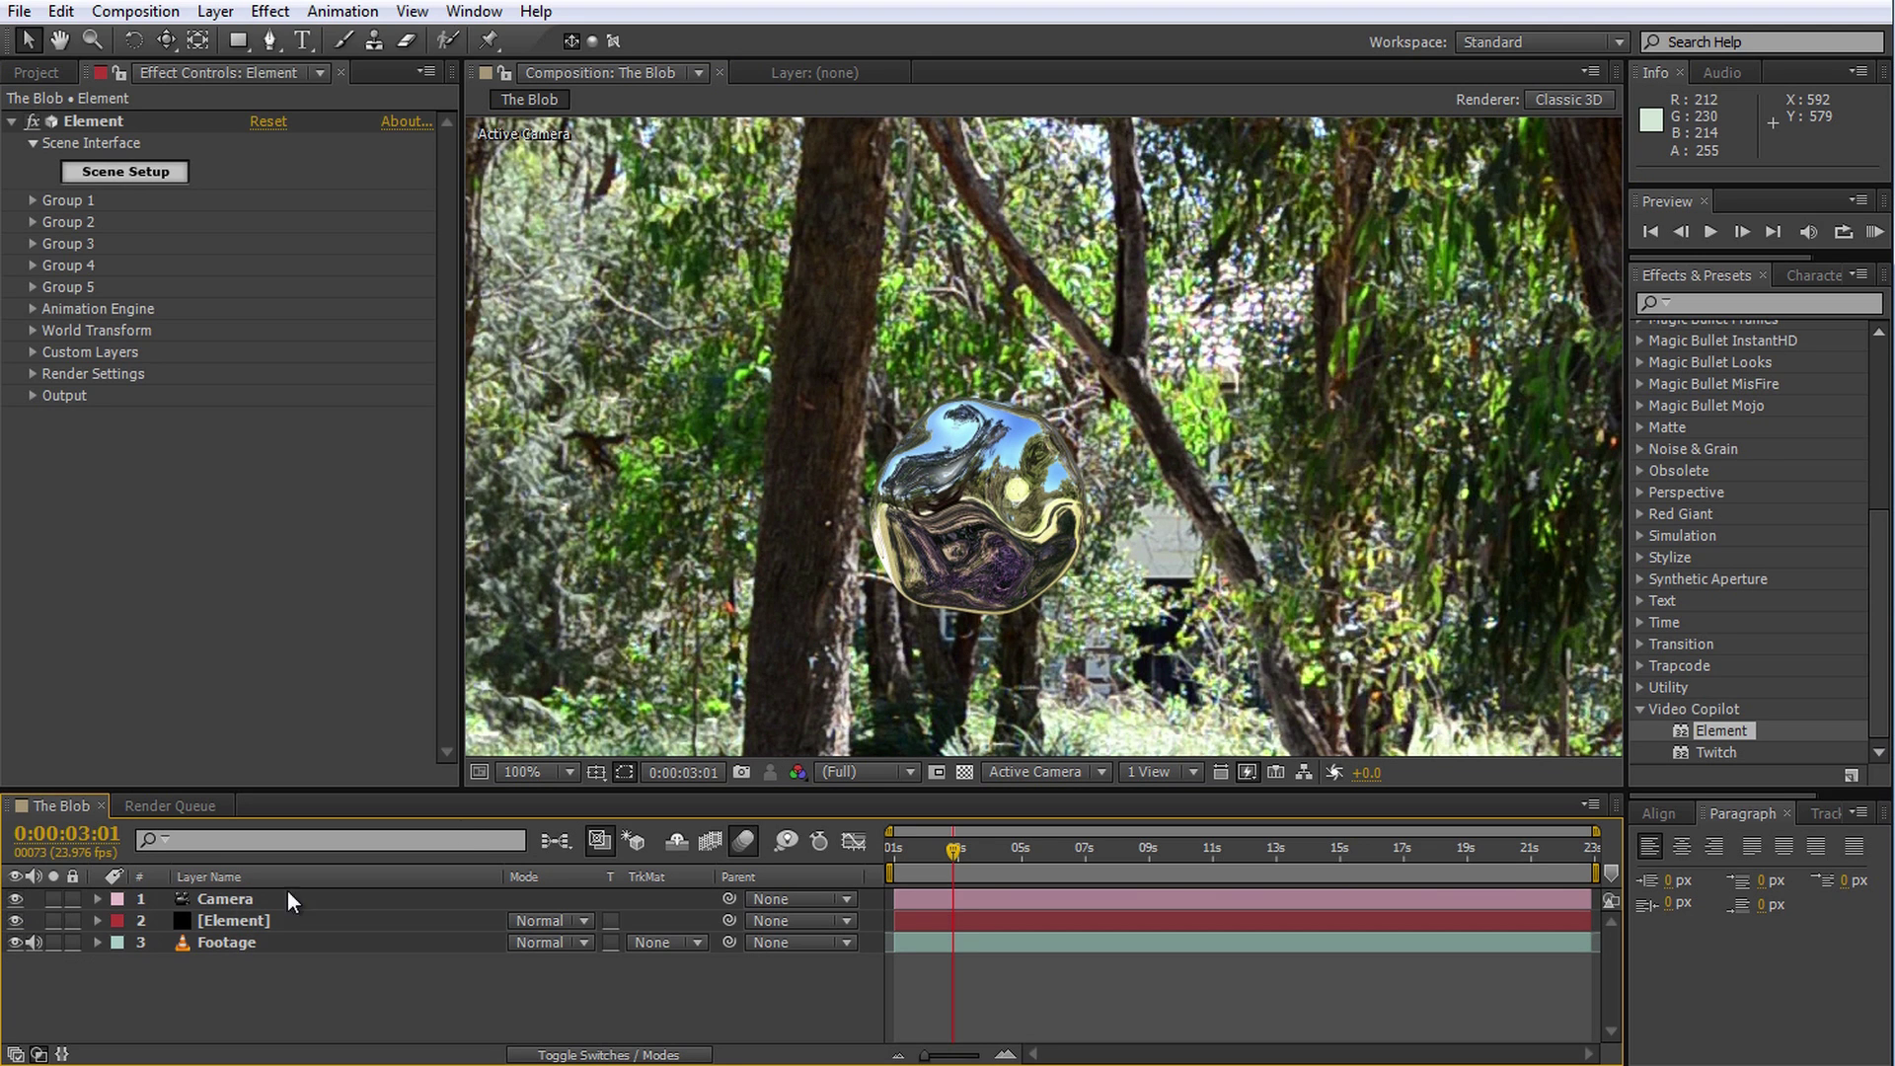
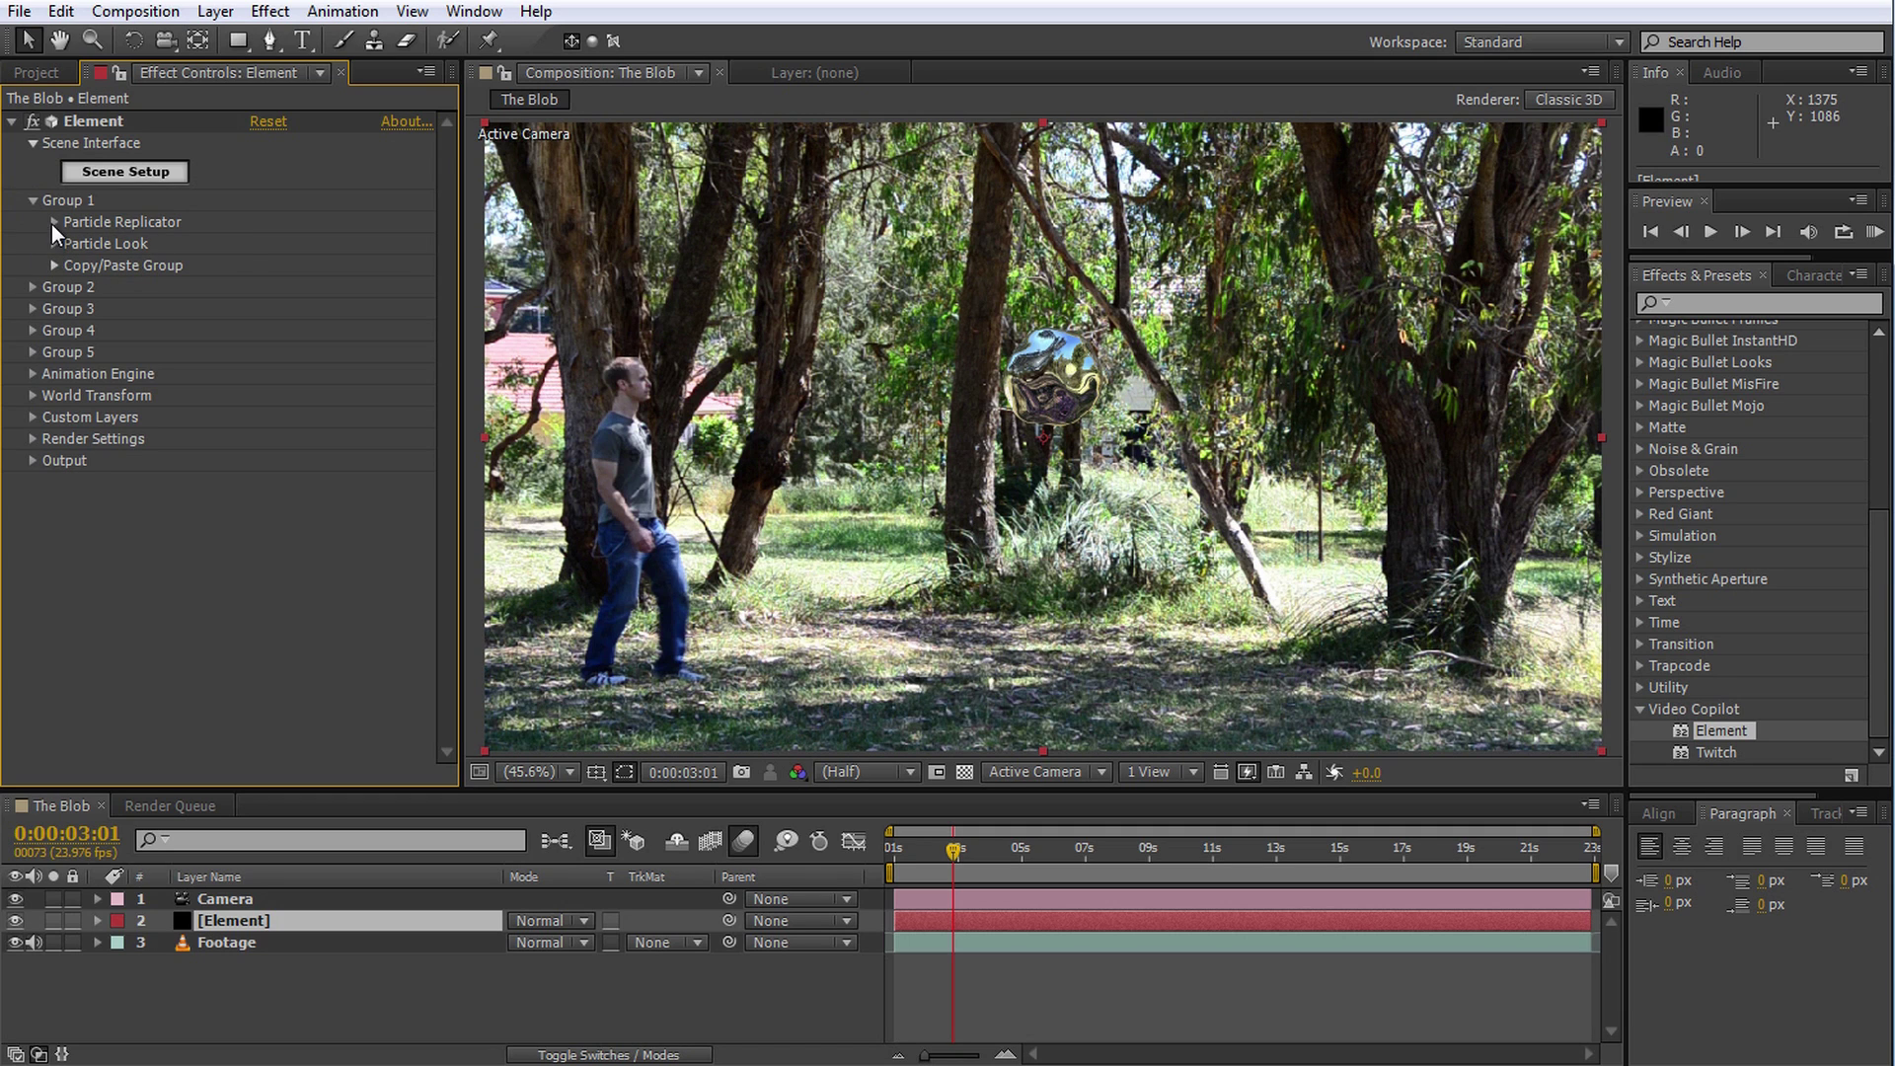
Drive the Y value of Group 1's Scatter XYZ with the expression Math.sin(time * 3) * 30 and preview the blob's bobbing
click(53, 221)
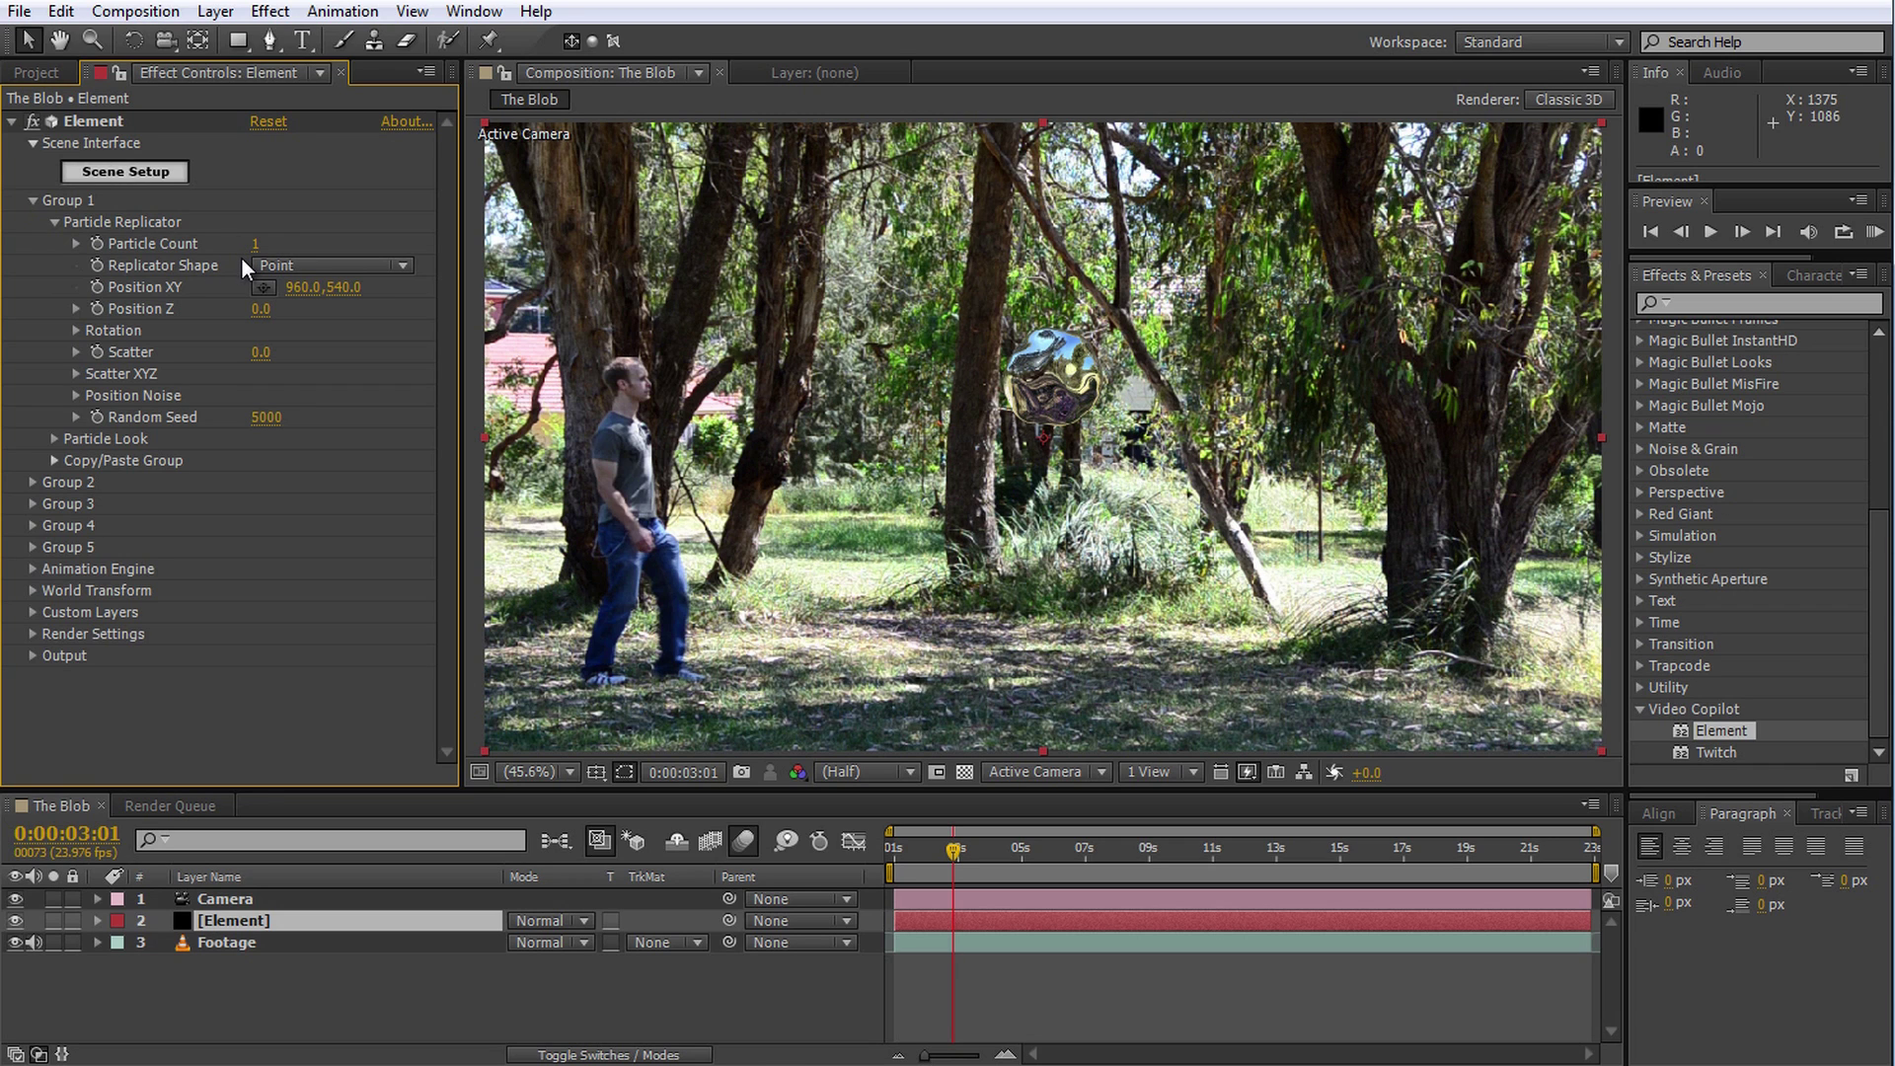
click(76, 373)
mouse_move(261, 416)
mouse_down()
mouse_move(806, 427)
mouse_move(832, 481)
mouse_move(257, 433)
mouse_move(284, 428)
mouse_up()
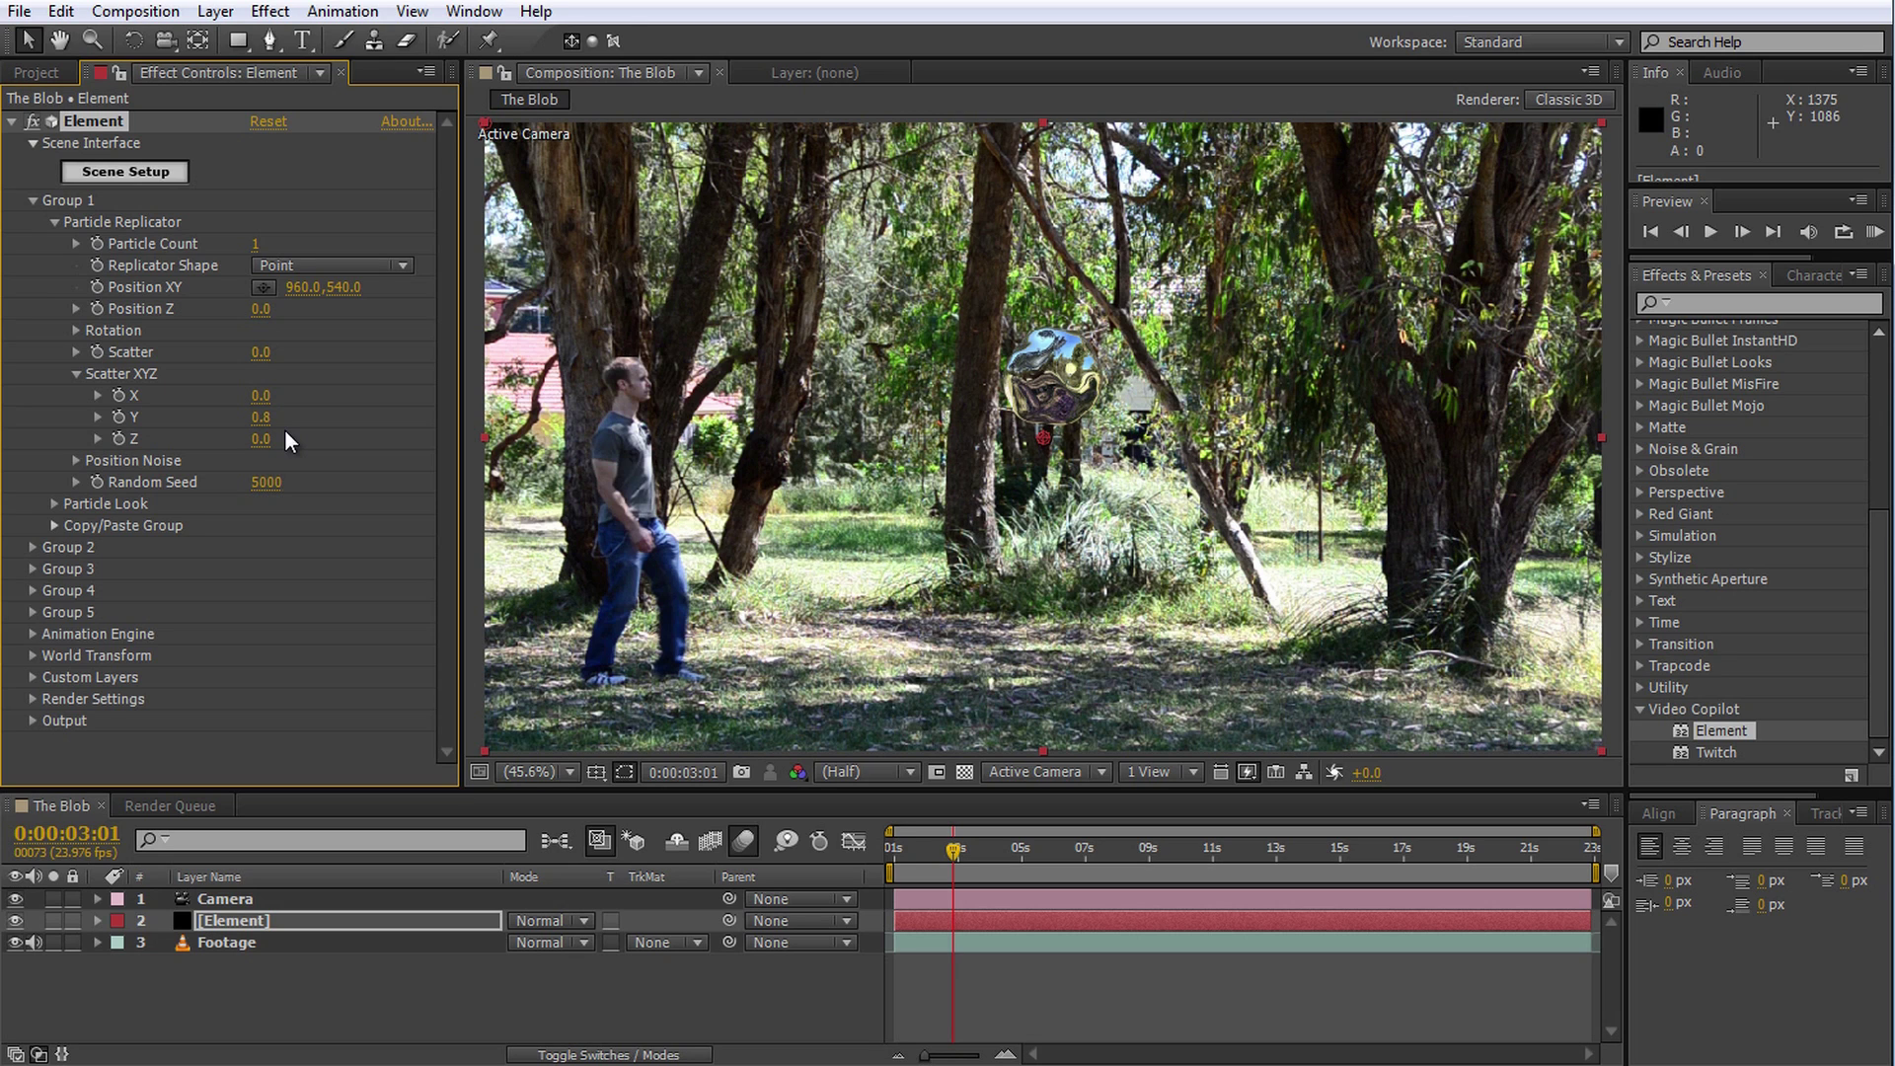
alt+click(119, 417)
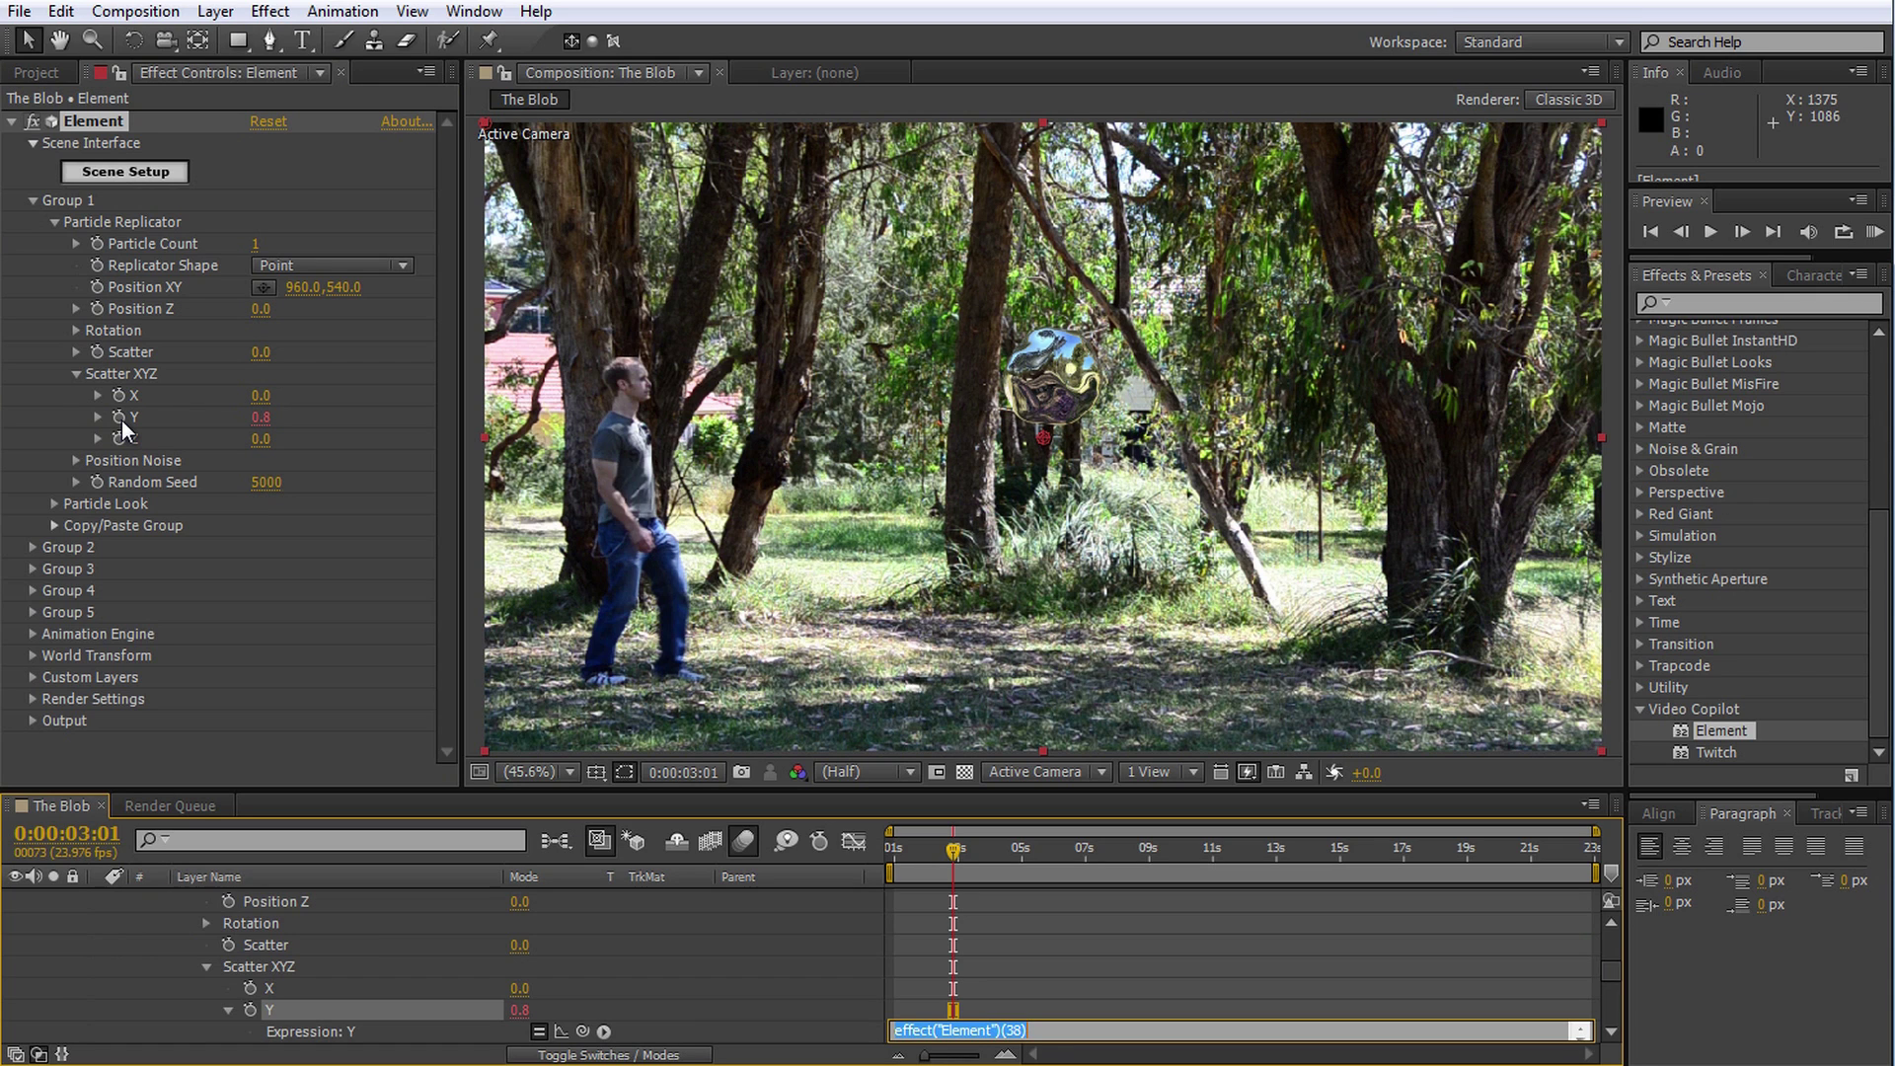
text(Math.sin()
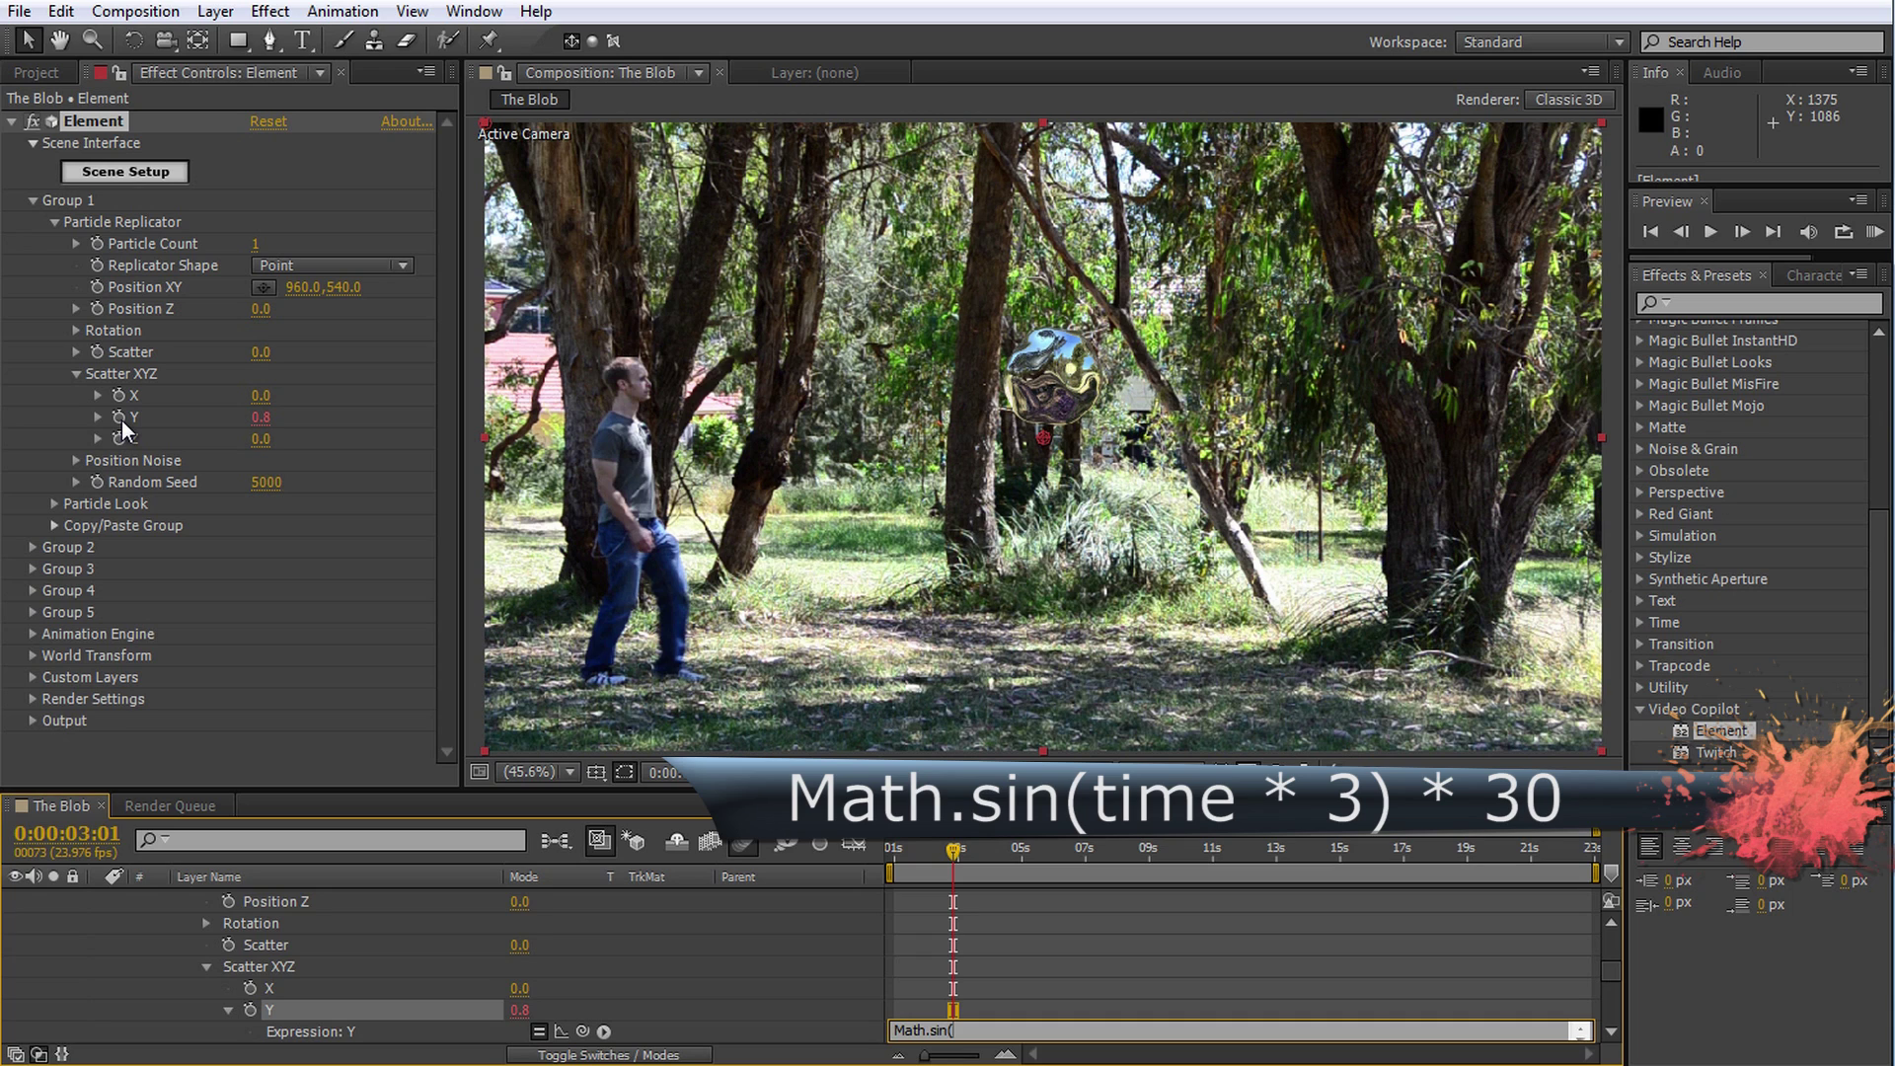
text(time * 3) * 30)
click(1010, 995)
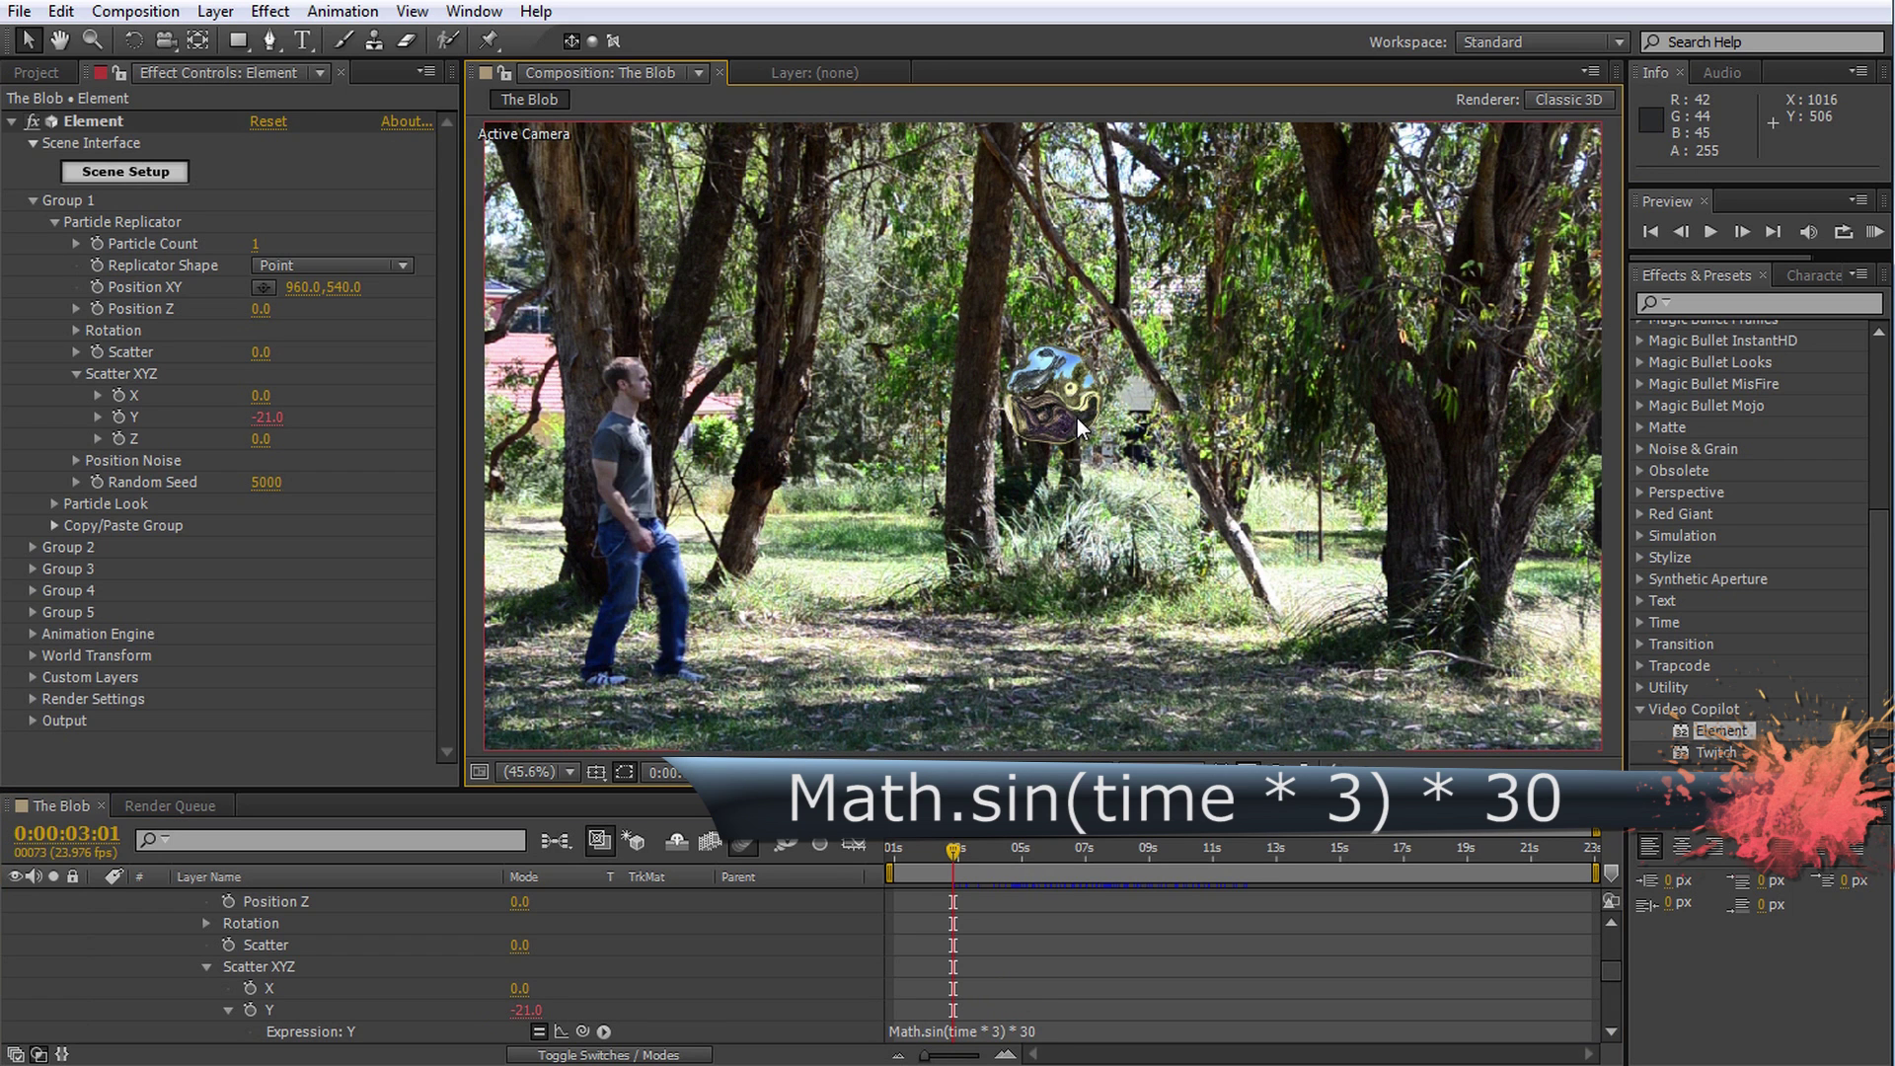
scroll(1078, 416, up, 3)
drag(1078, 417, 1083, 508)
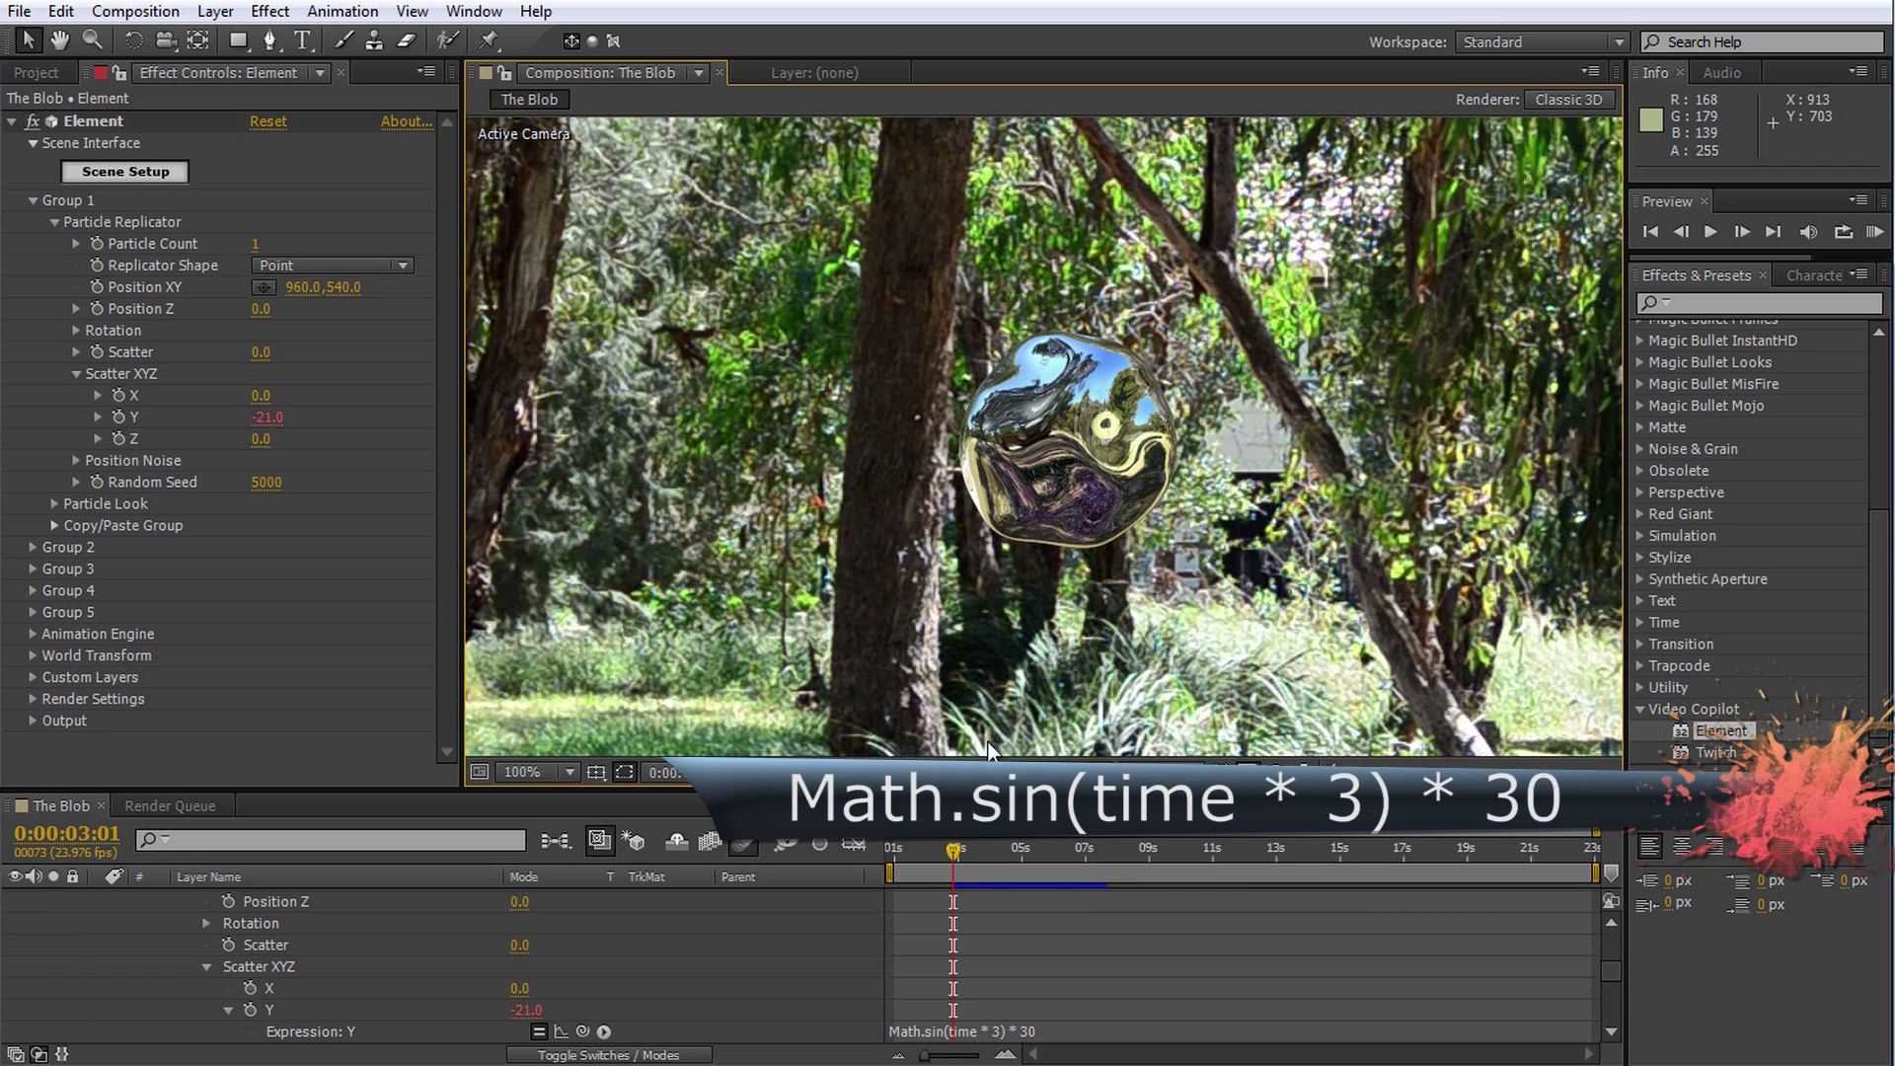
key(space)
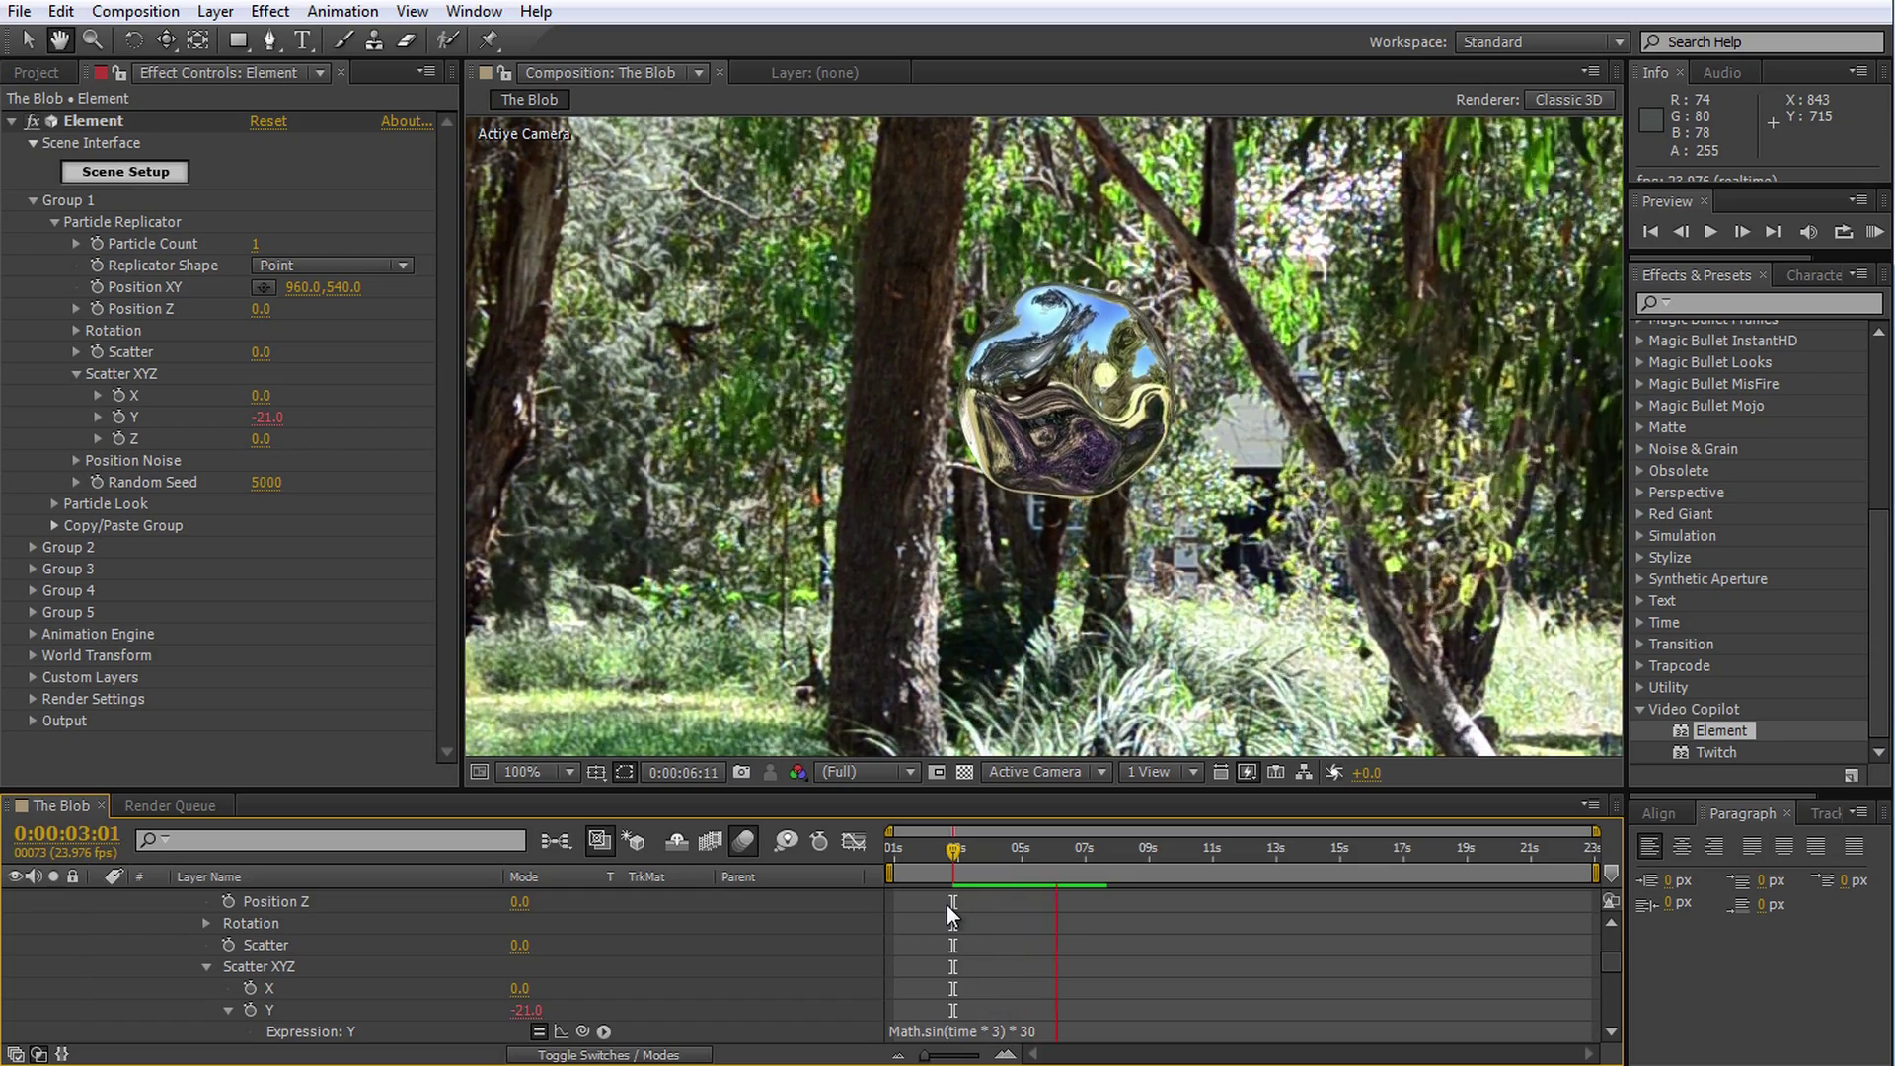
key(space)
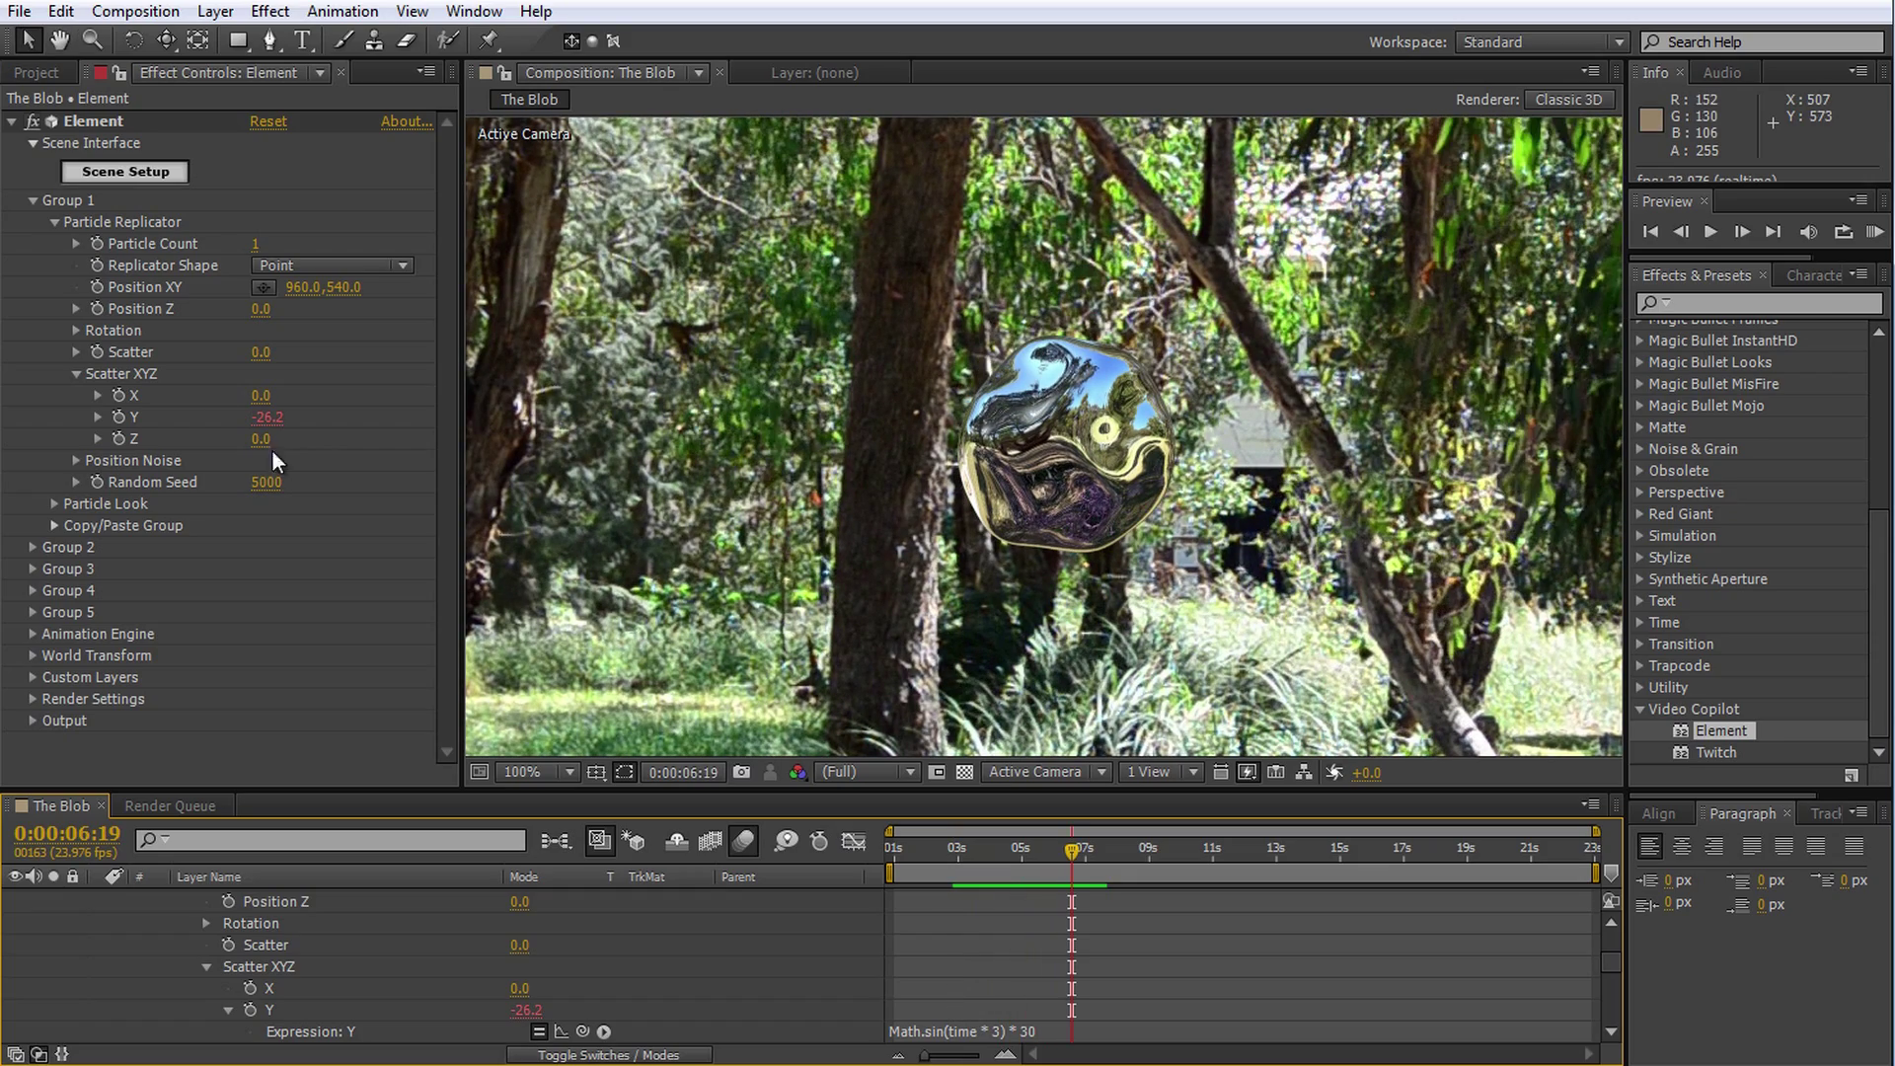
Set the blob's Particle Look Z rotation to 31° and drive its X rotation with the expression time * 70
click(55, 223)
click(56, 244)
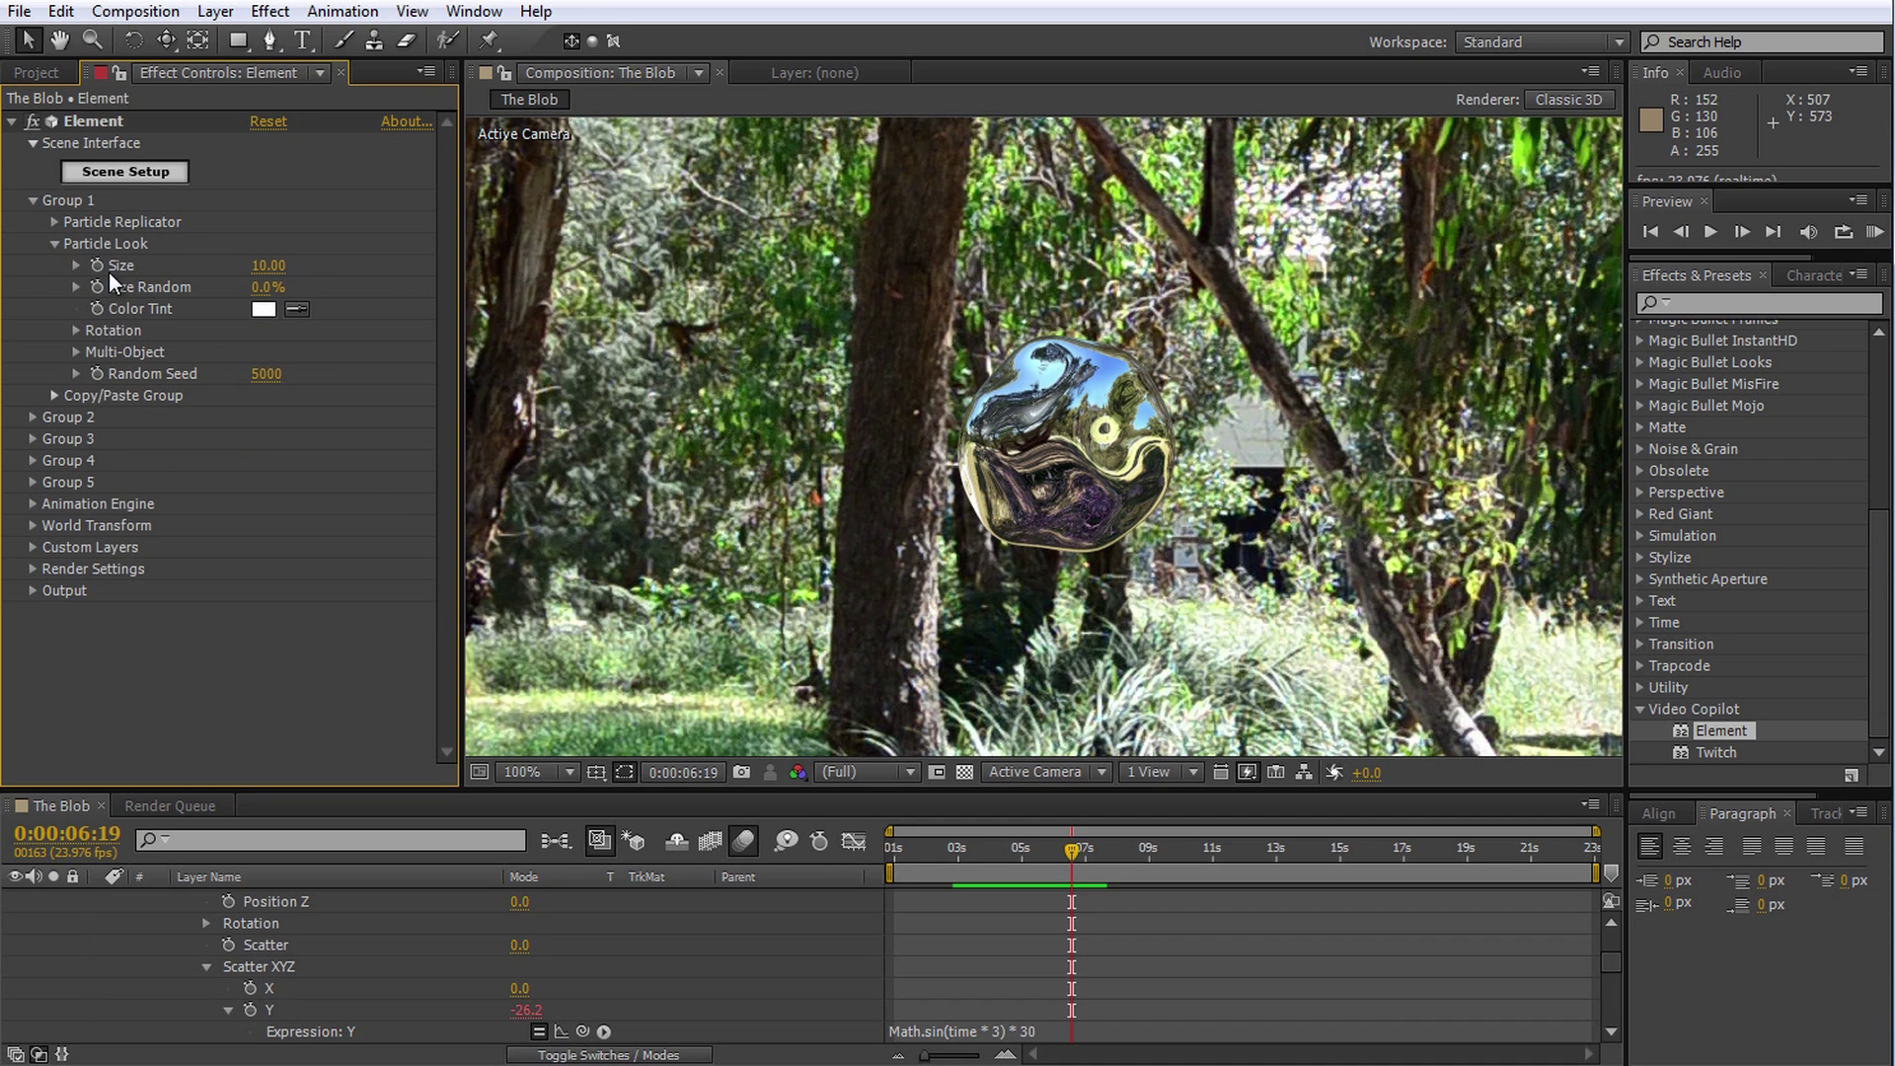
click(76, 330)
drag(291, 375, 323, 424)
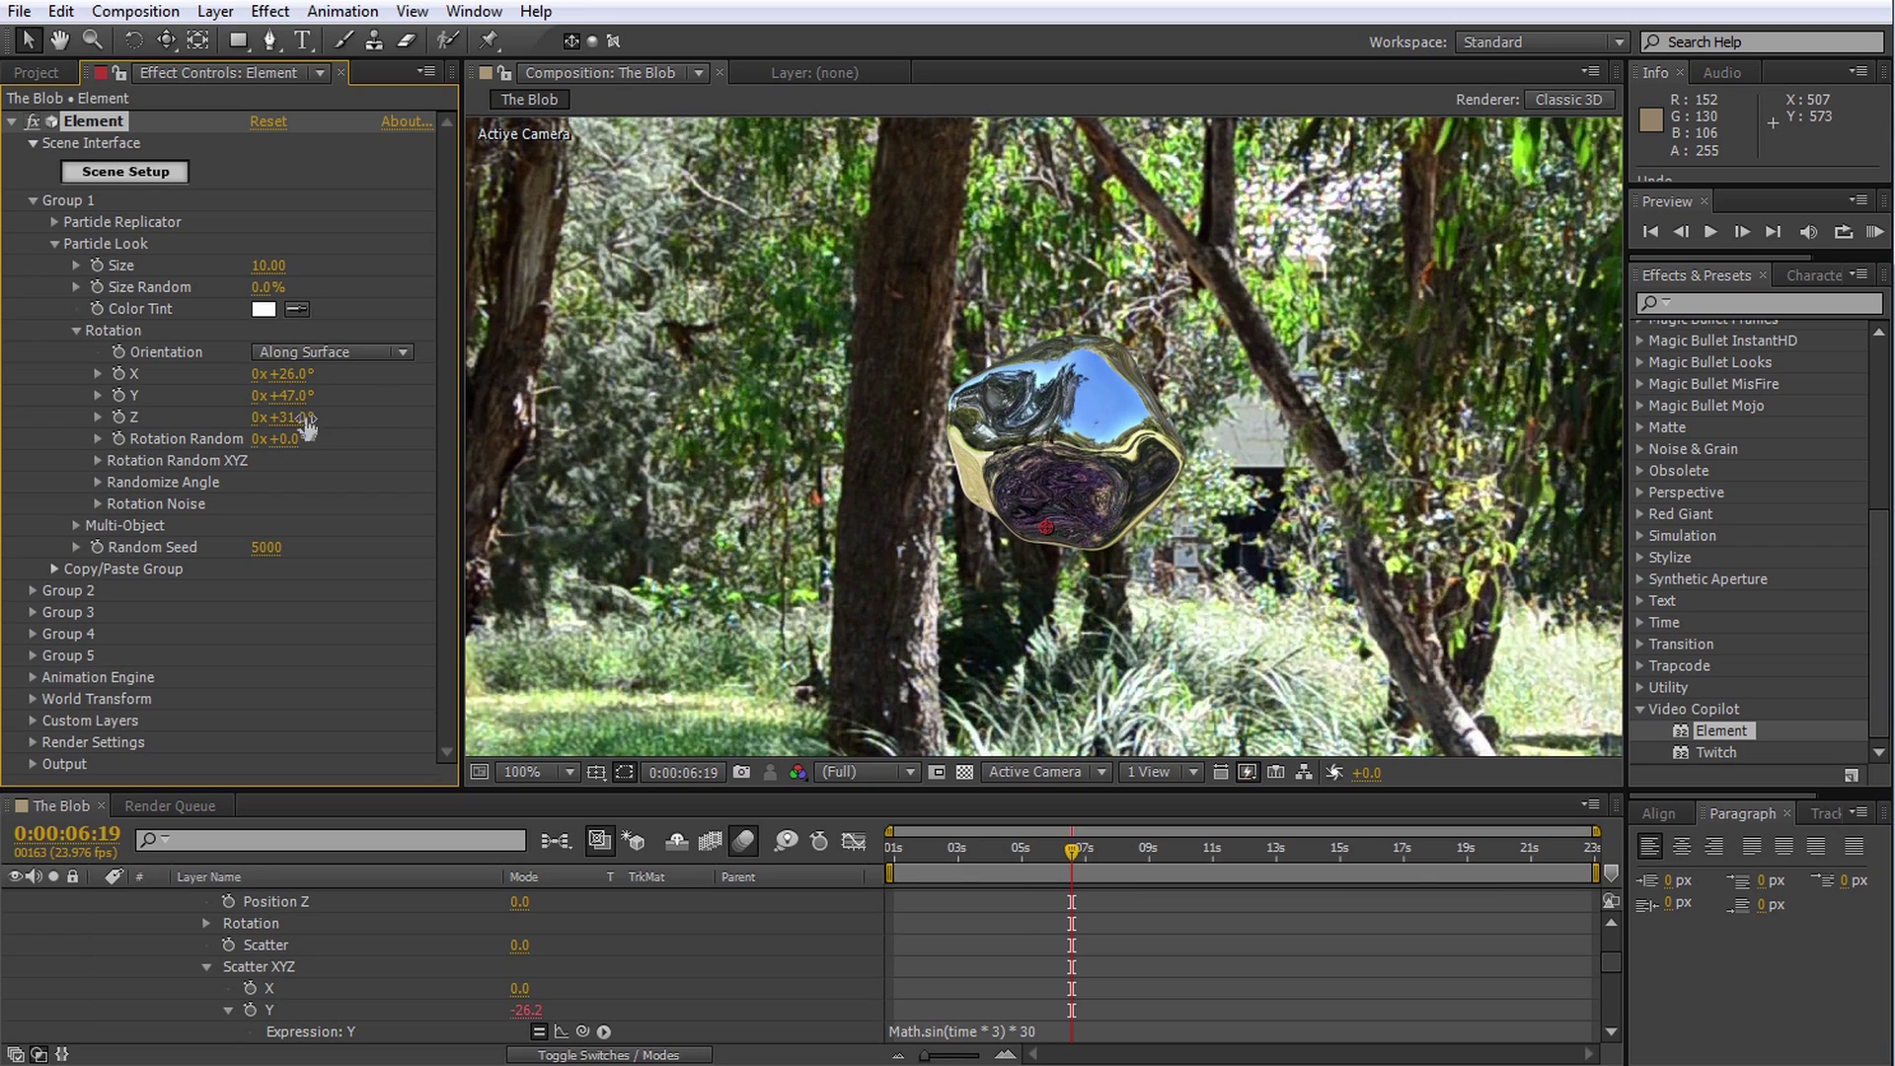
alt+click(119, 375)
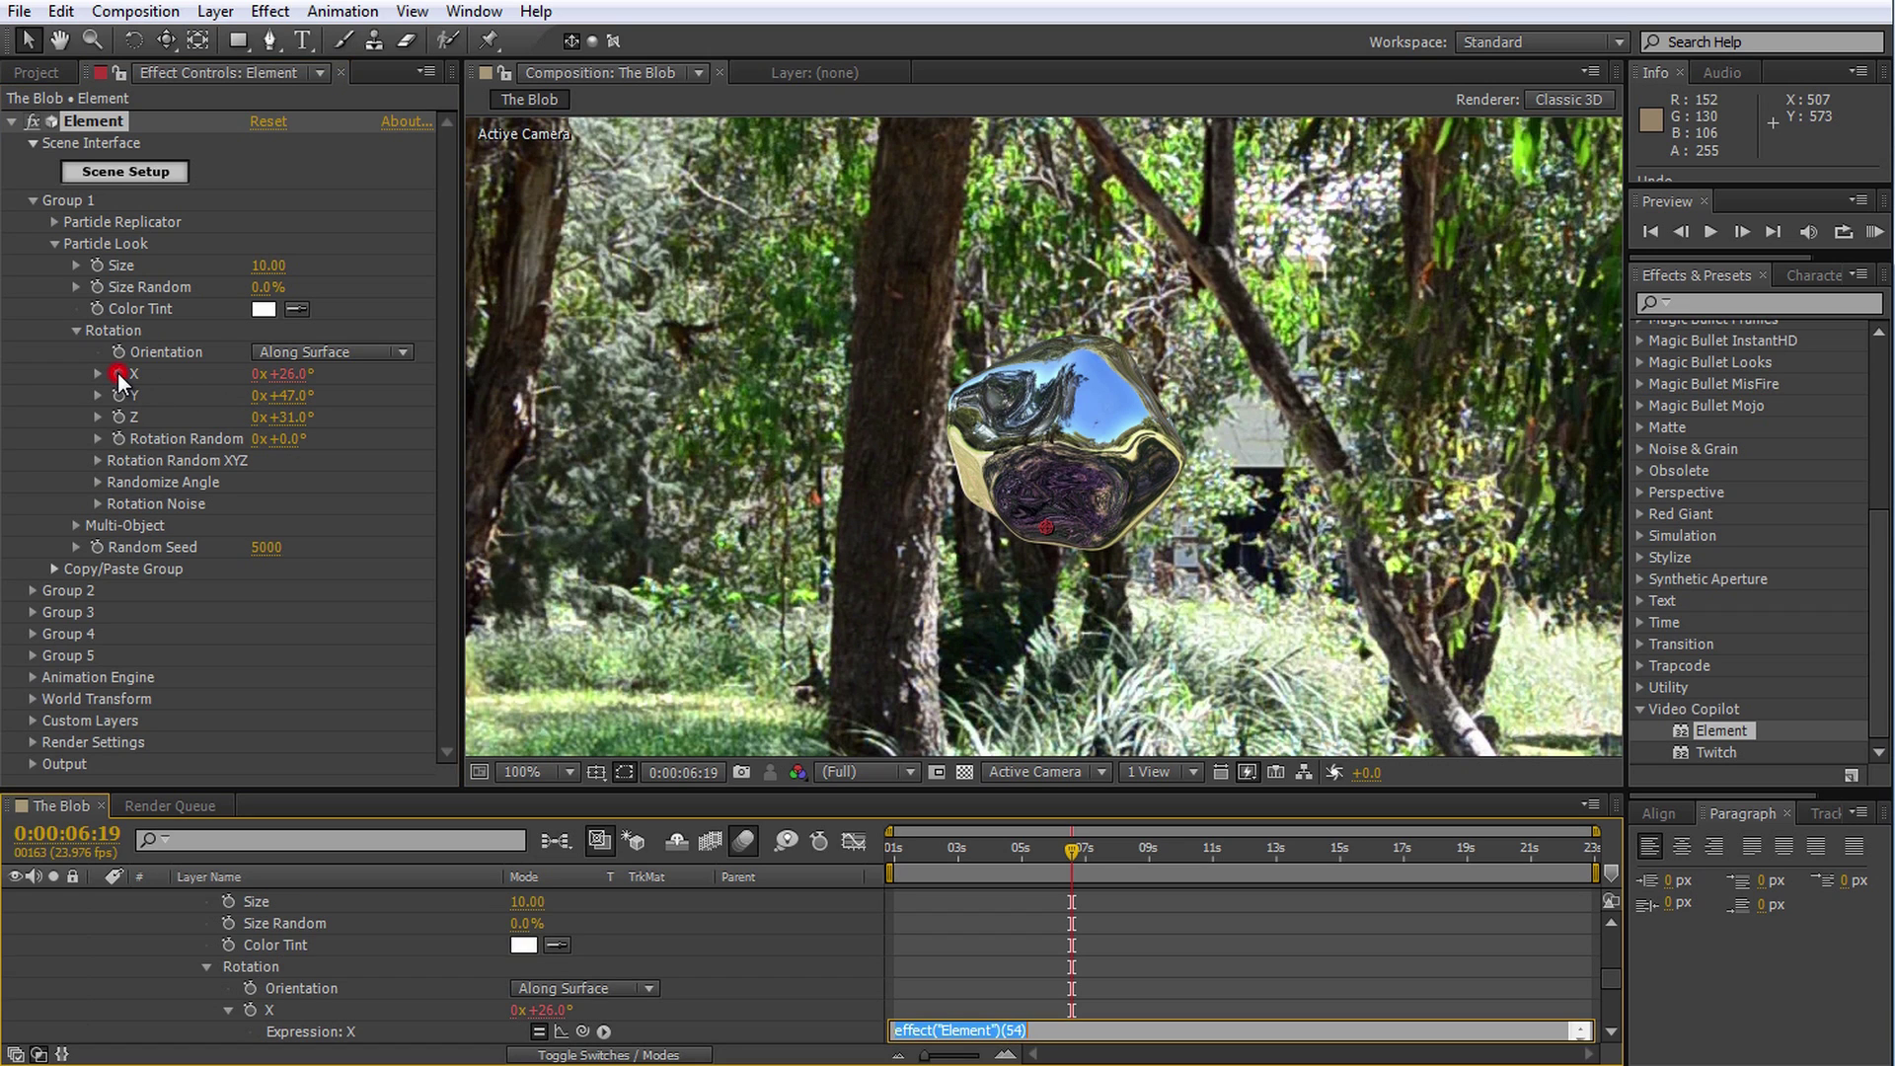
text(time * 70)
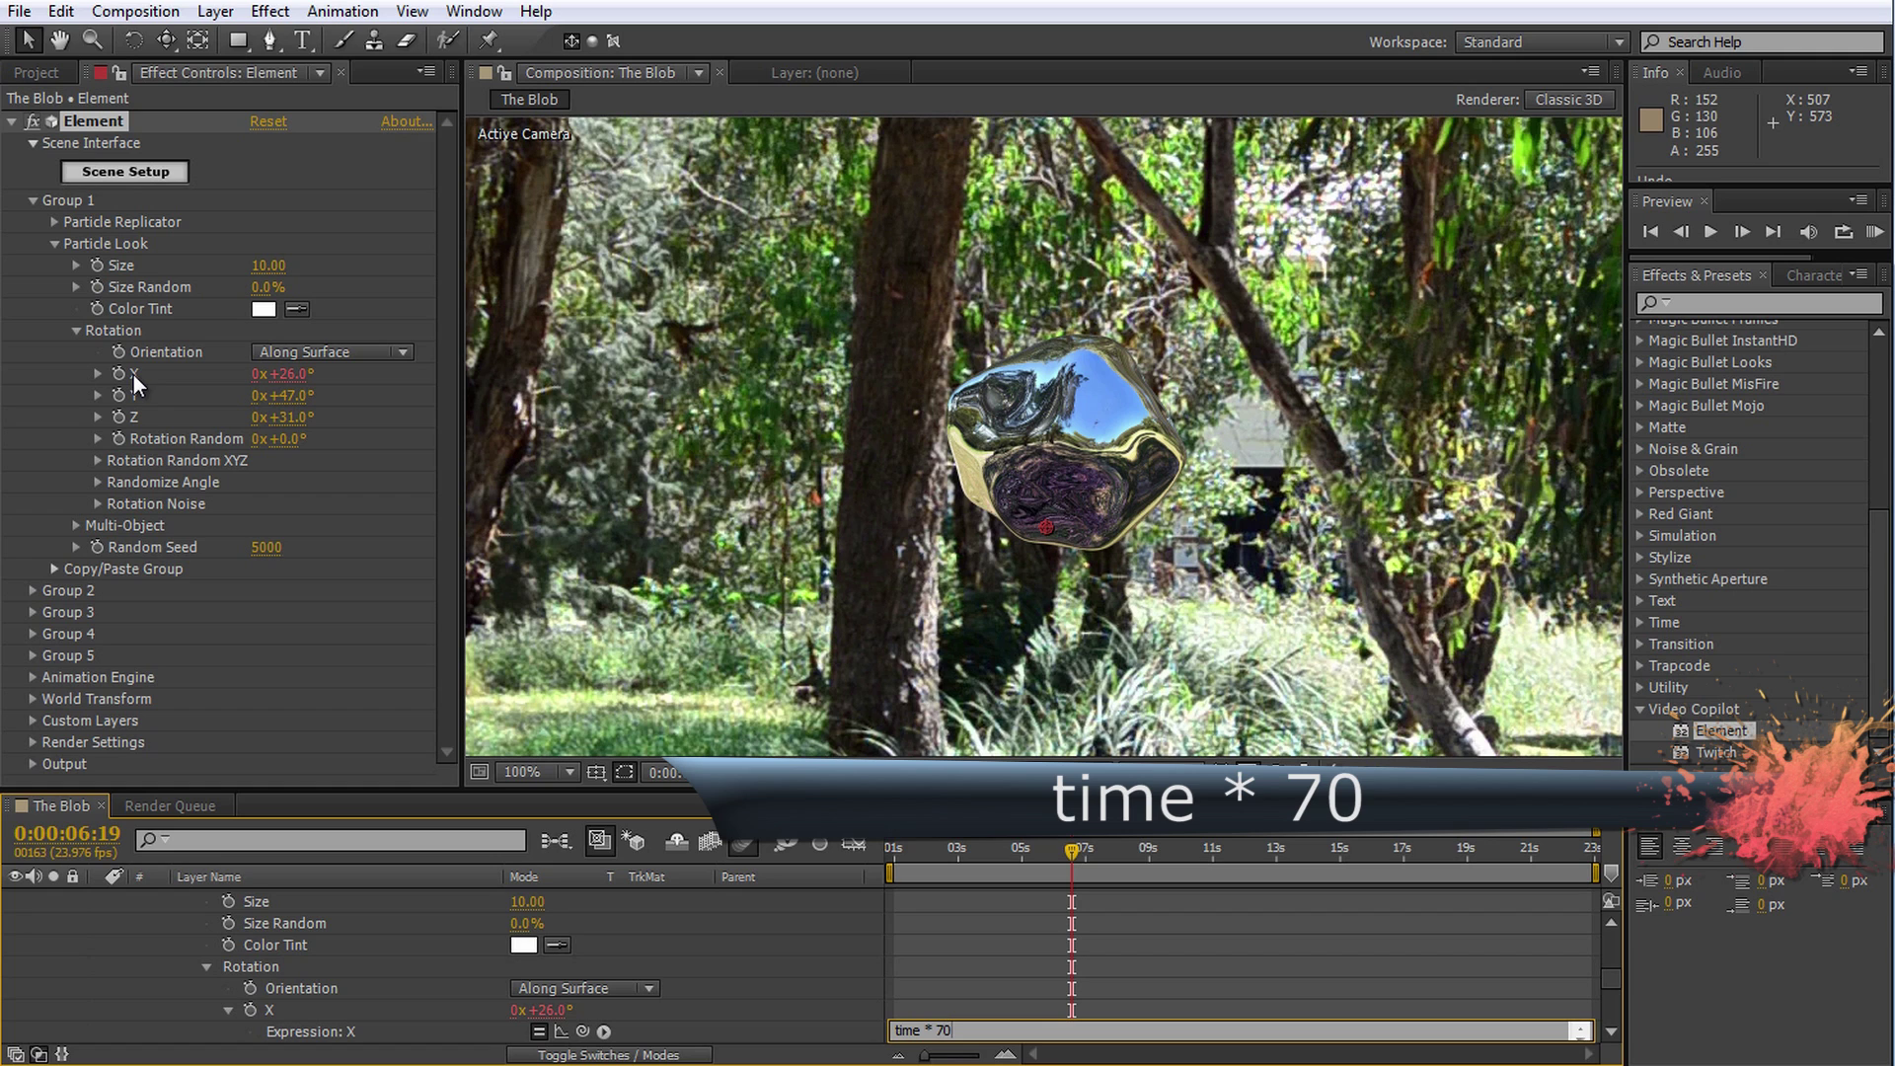
click(973, 954)
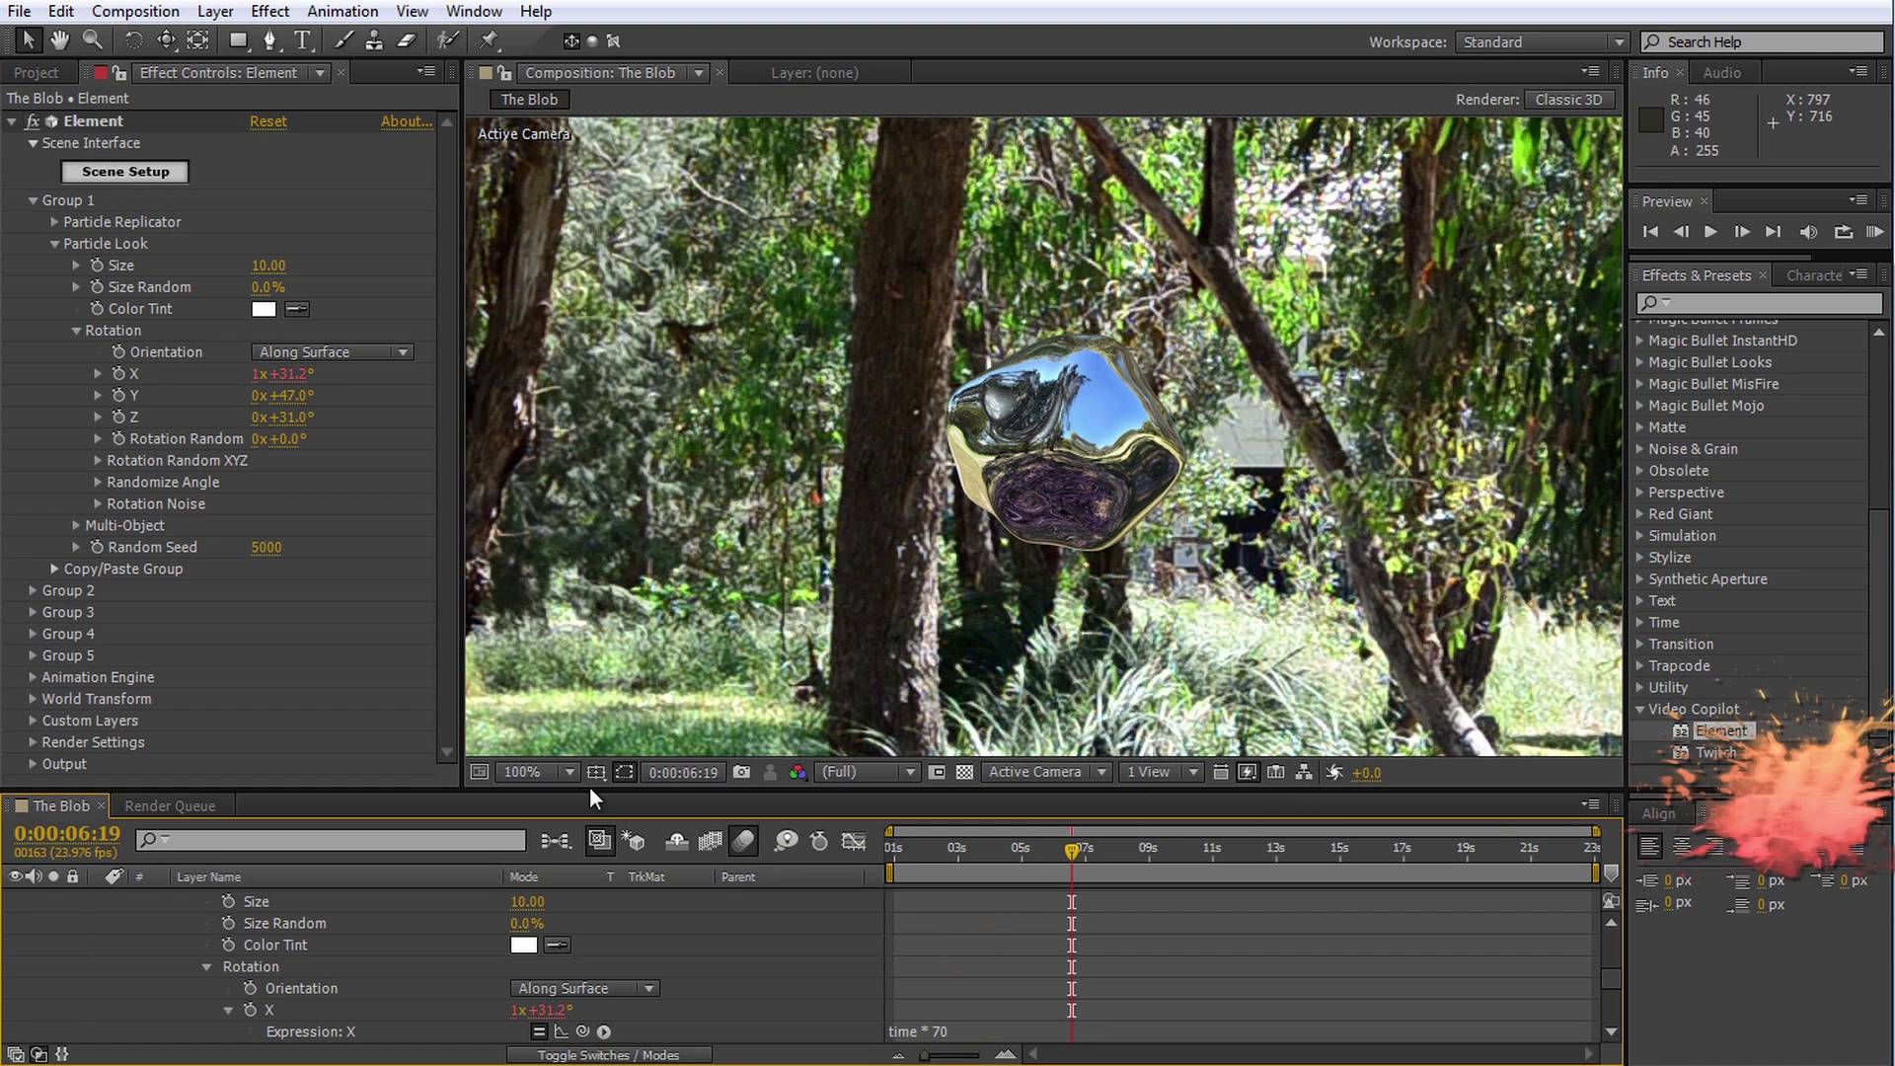
Drive the blob's Particle Look Y rotation with the expression time * 100 and preview the spin from an earlier frame
alt+click(121, 396)
text(t)
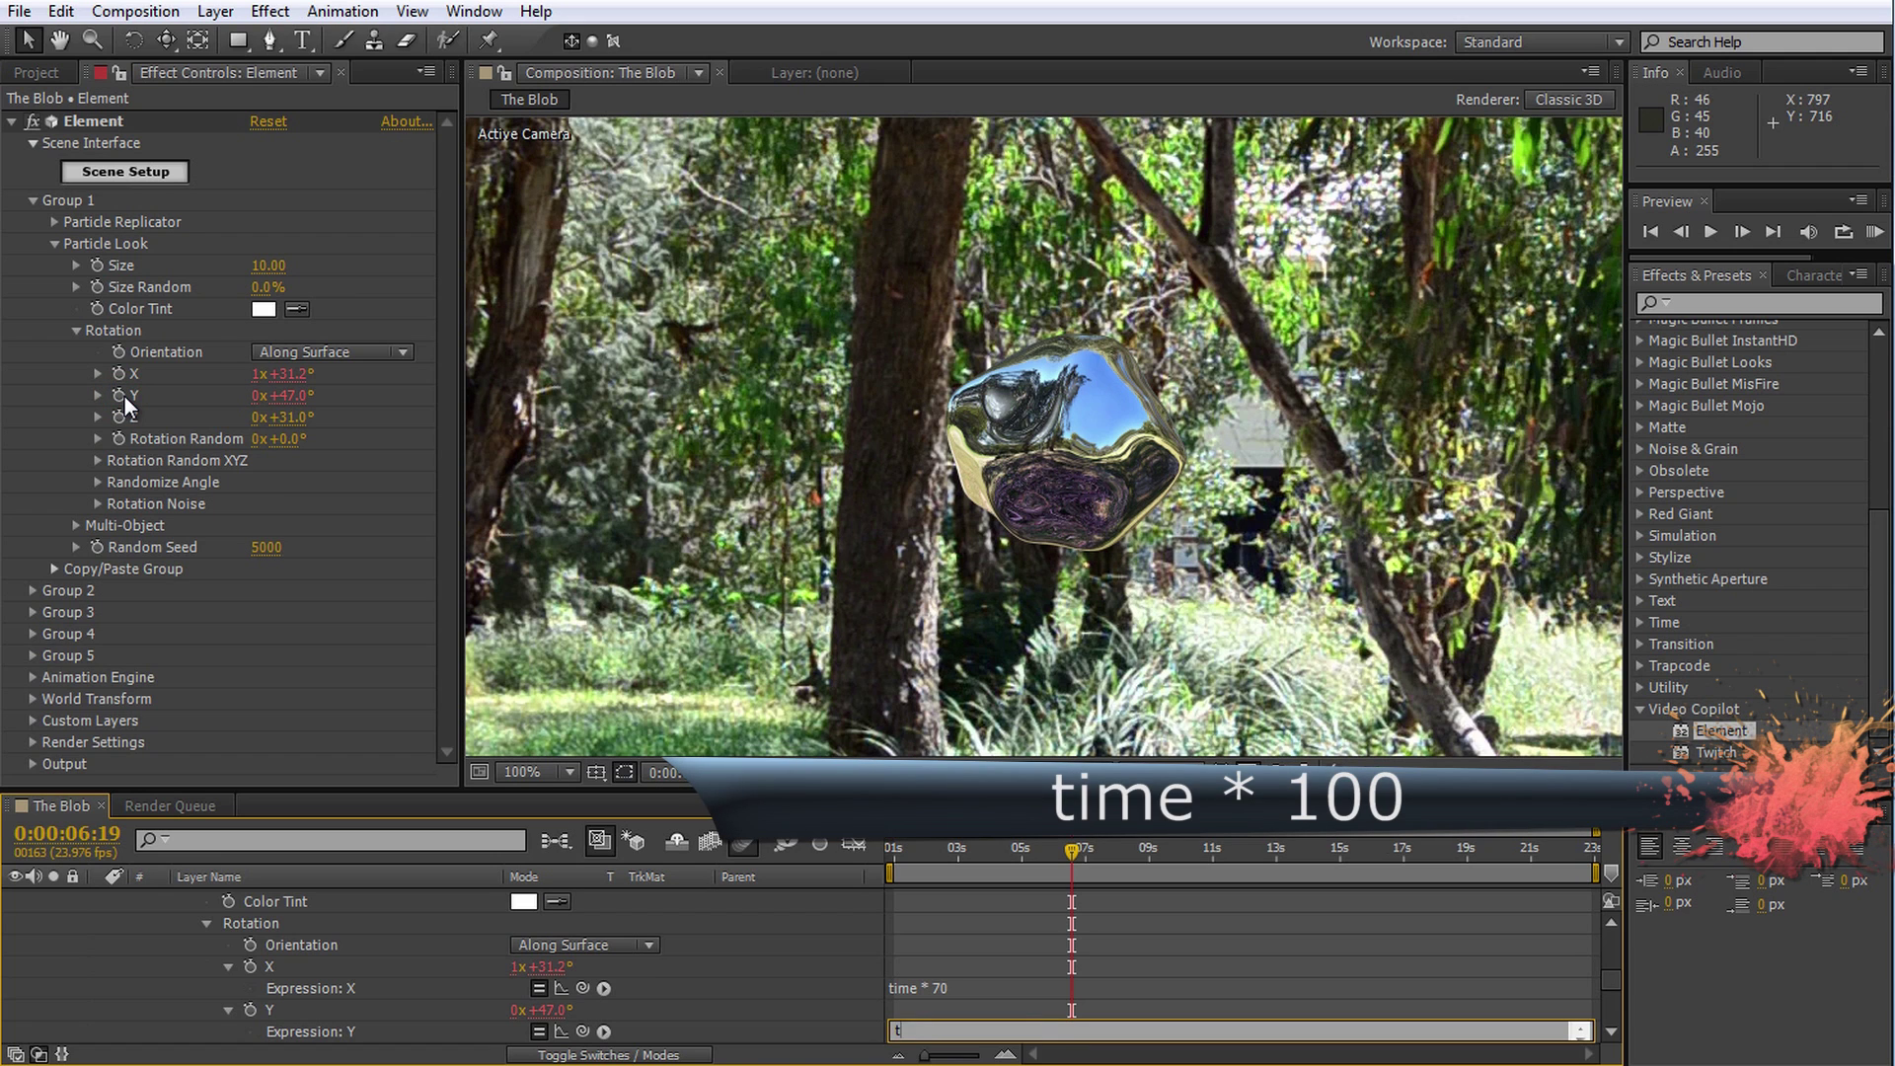
text(ime * 100)
click(1072, 1009)
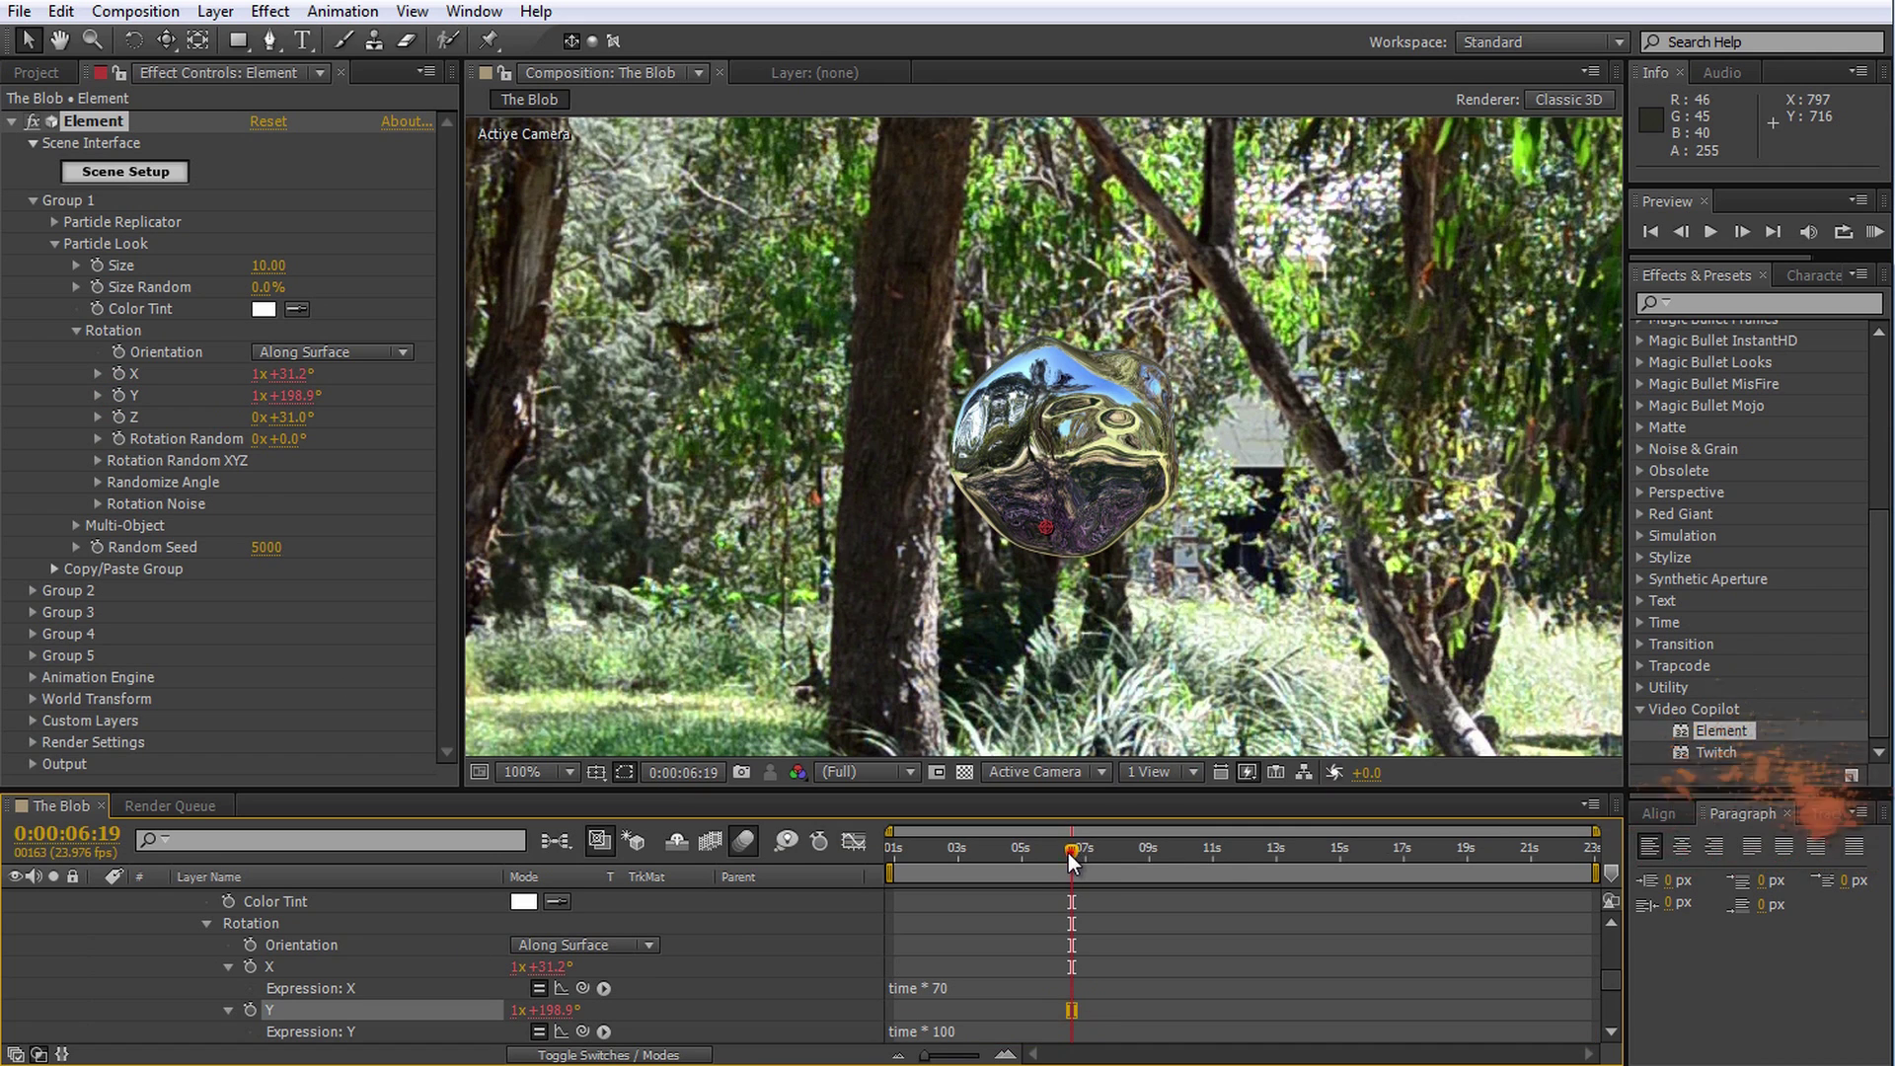
drag(1071, 849, 1014, 848)
key(KP_0)
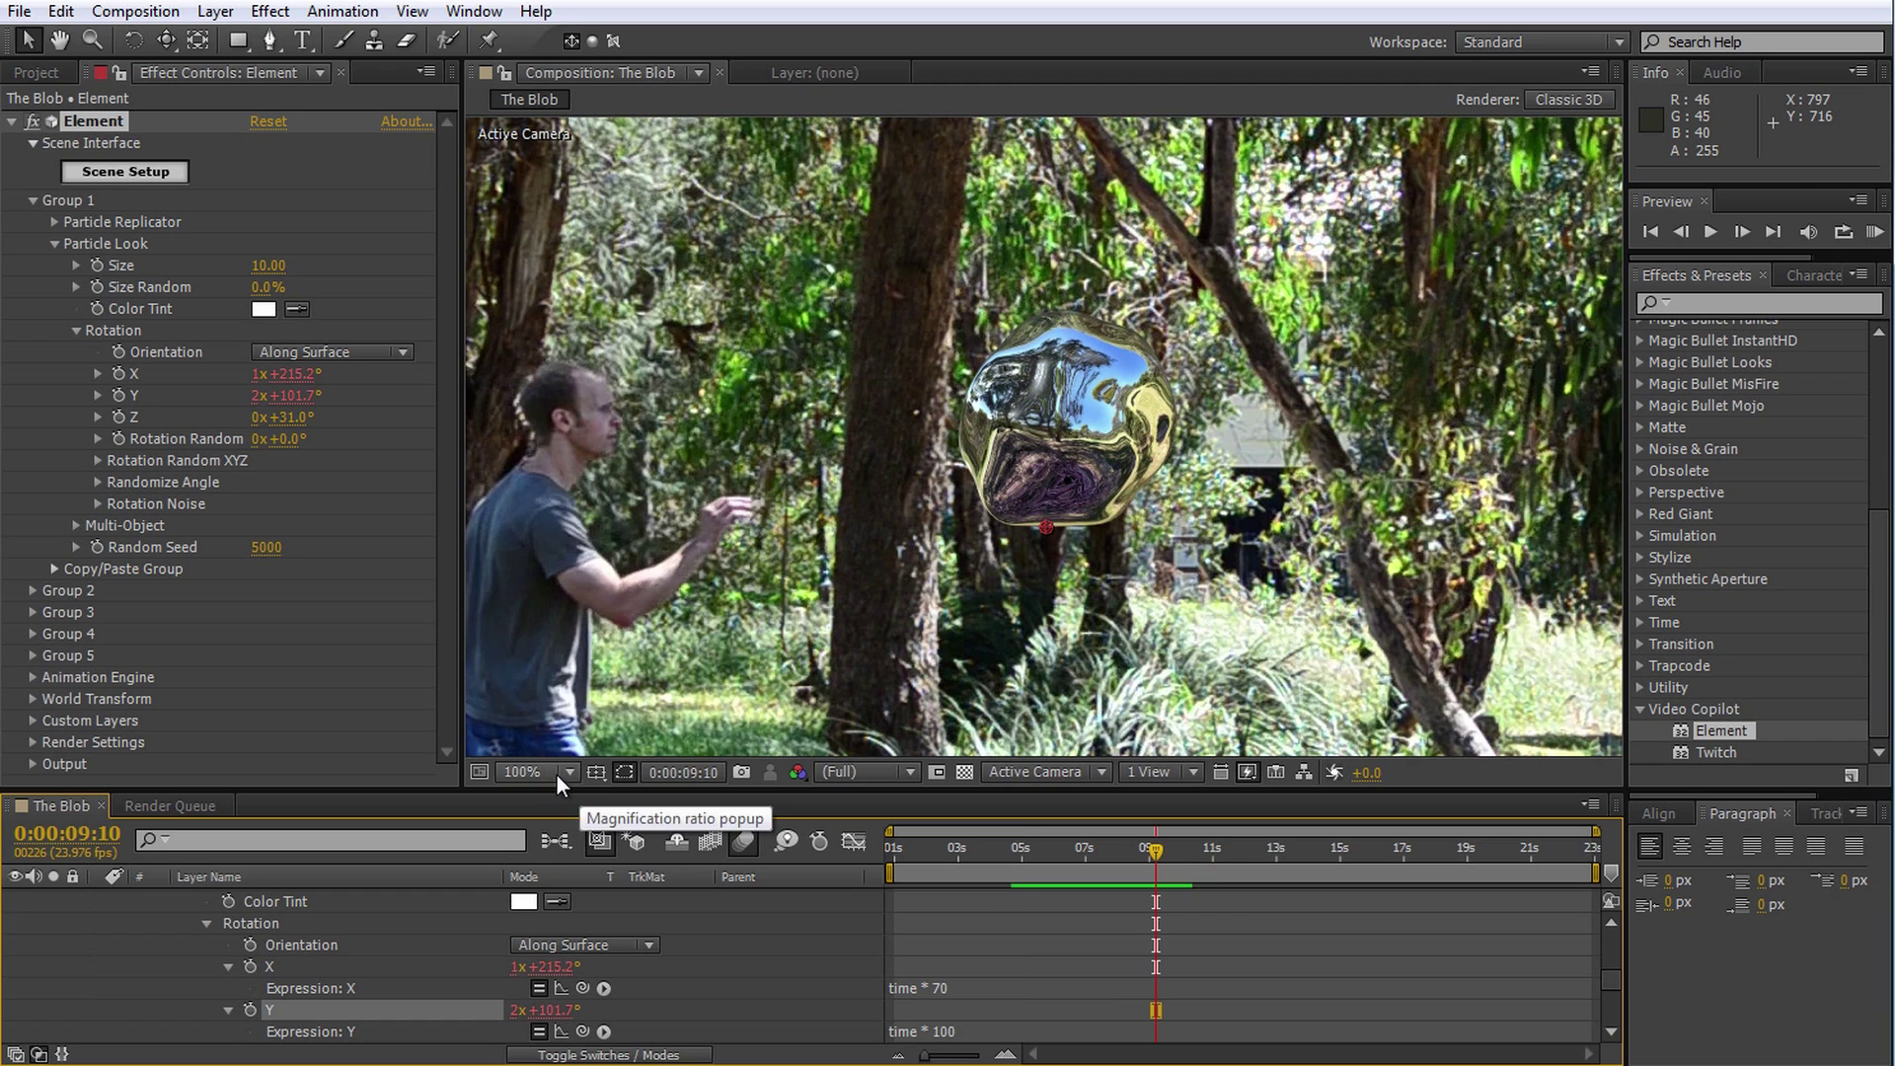
Fit the whole frame in view and start keyframing Group 1's Position XY and Position Z at 0:00:01:05
click(569, 772)
click(614, 340)
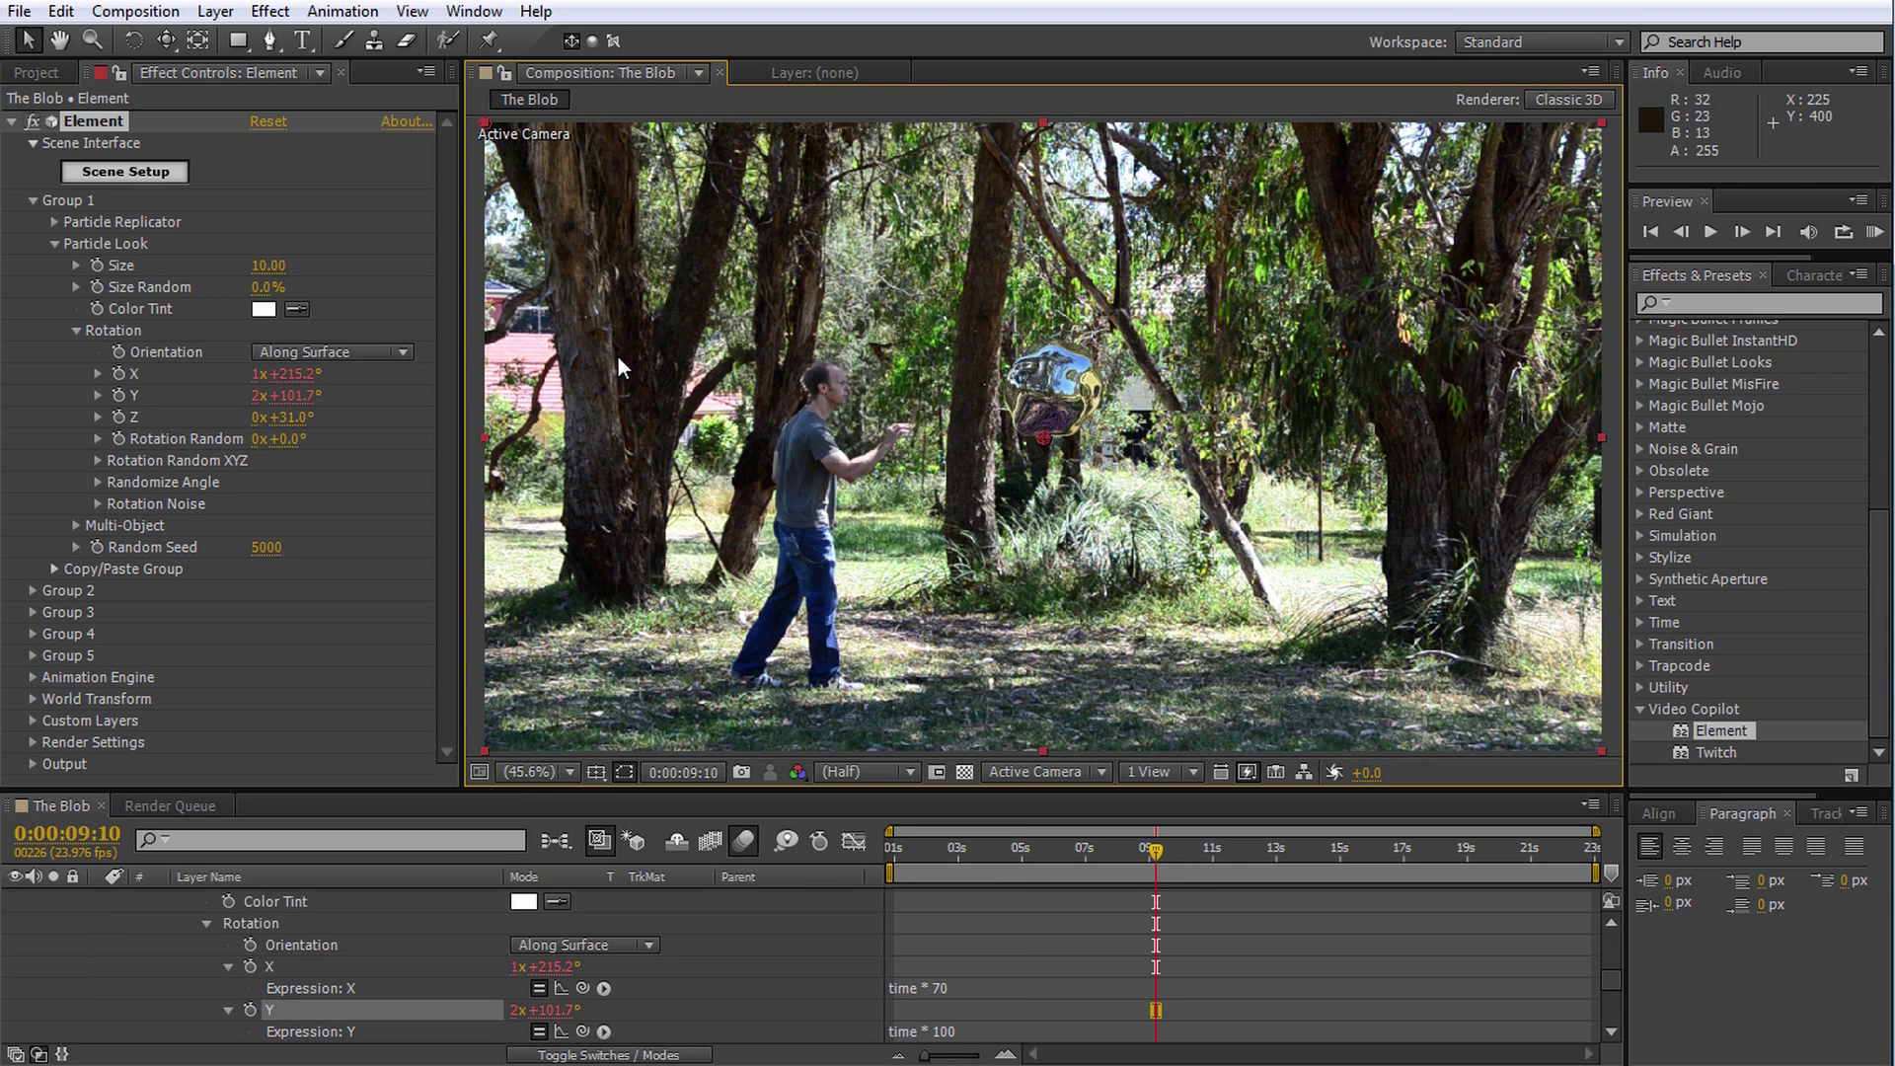
click(55, 242)
click(55, 223)
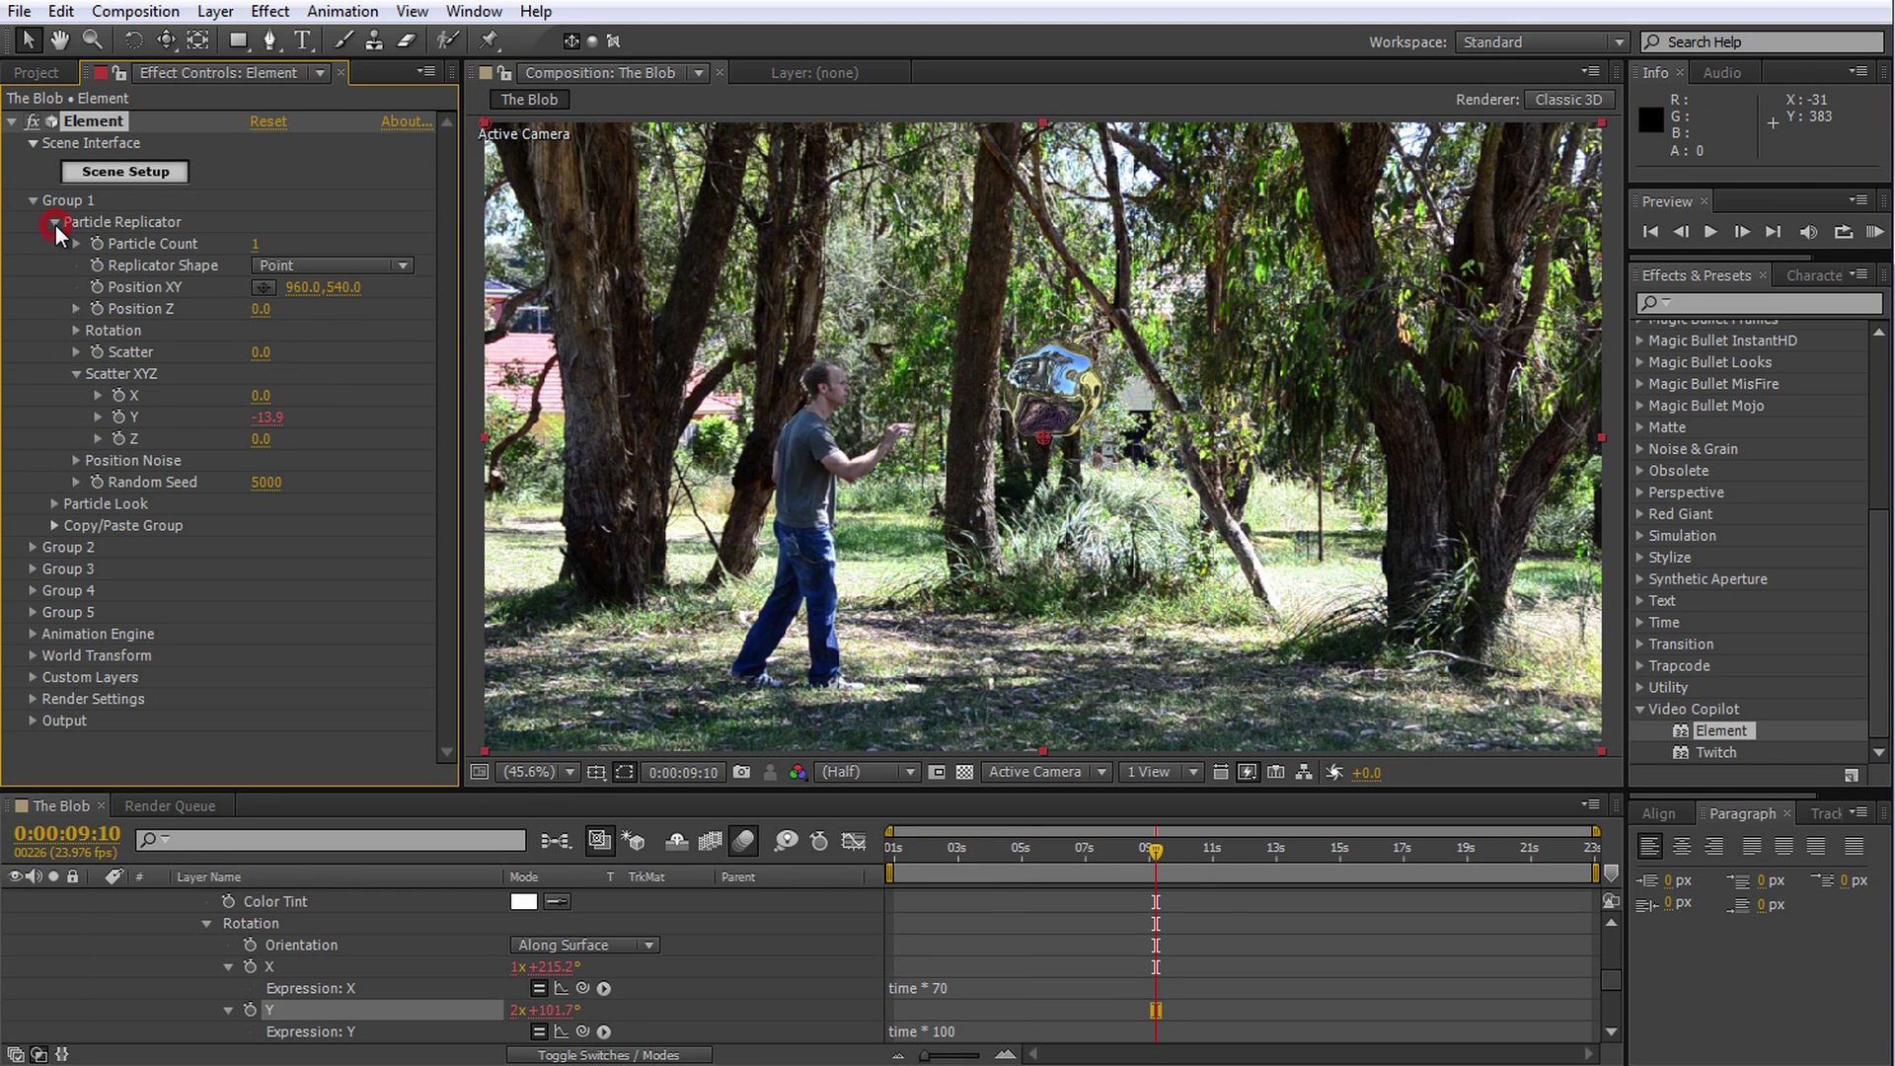
drag(1155, 849, 889, 851)
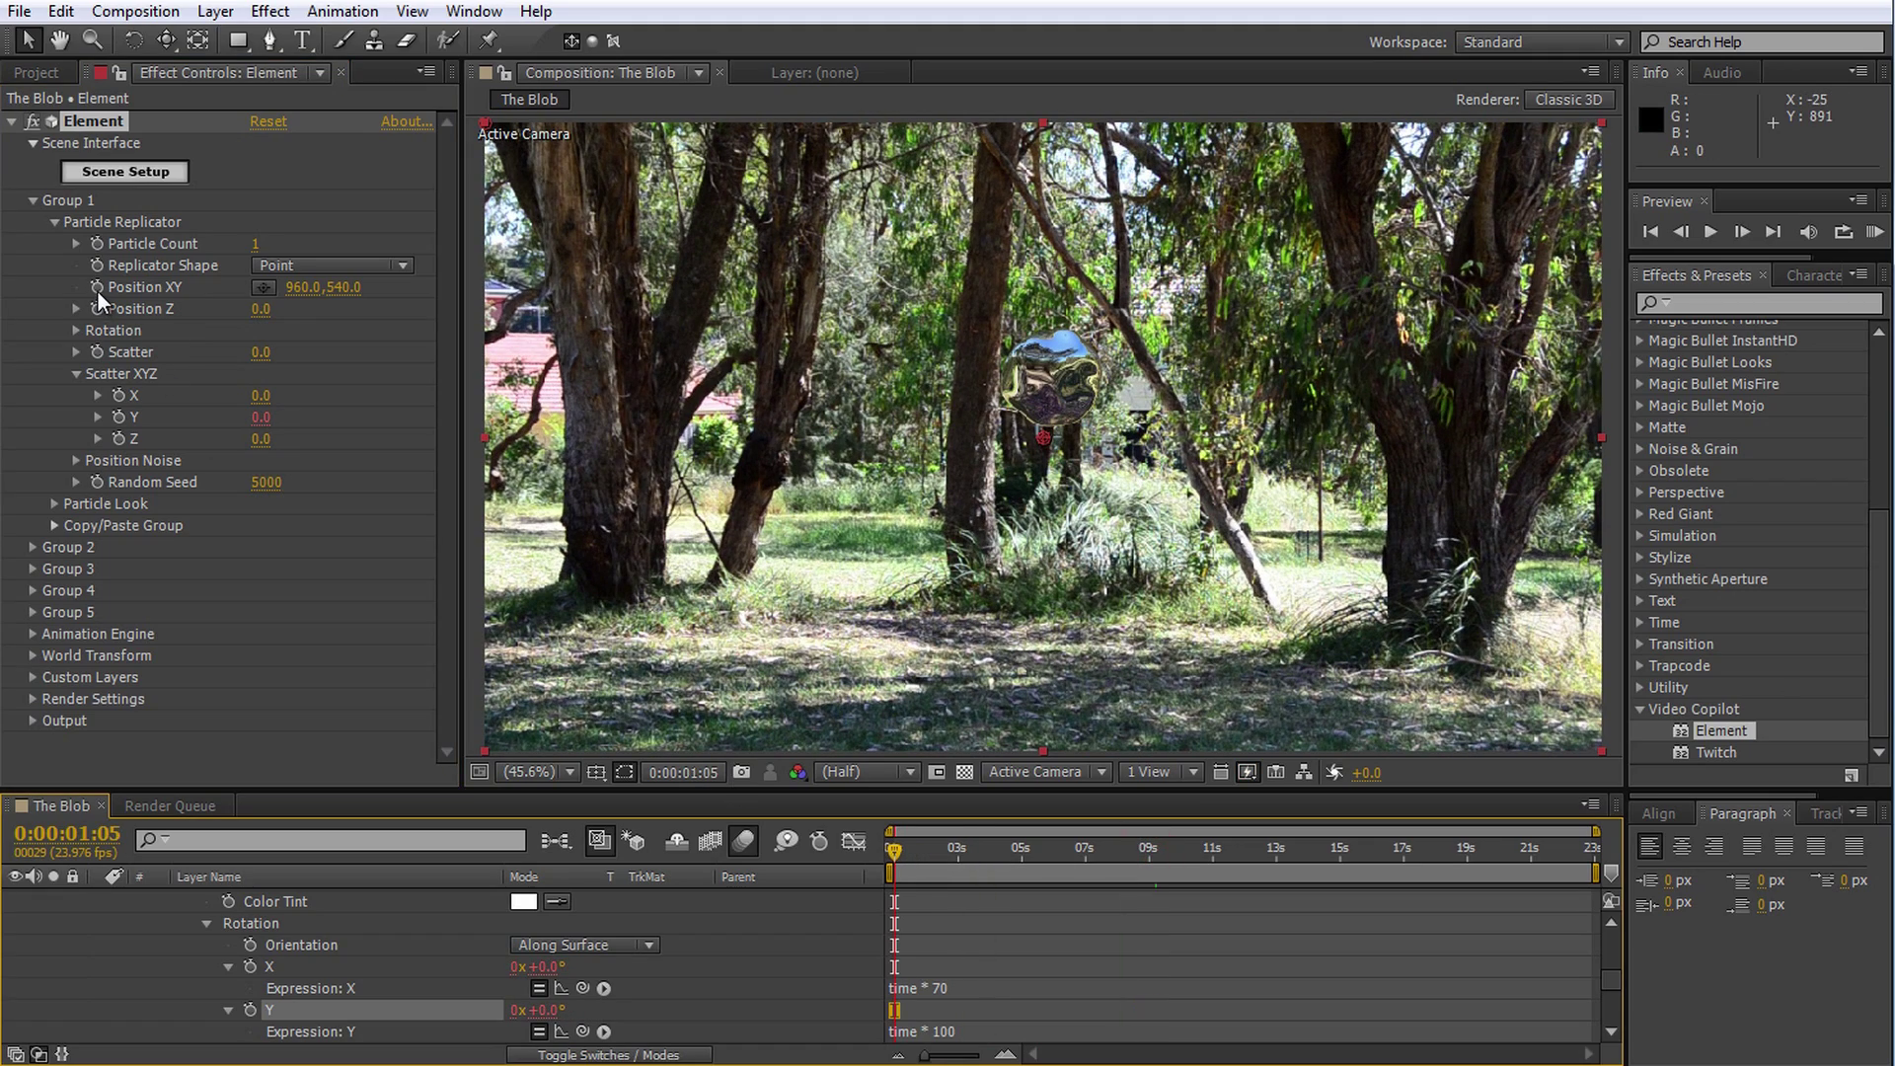
click(97, 288)
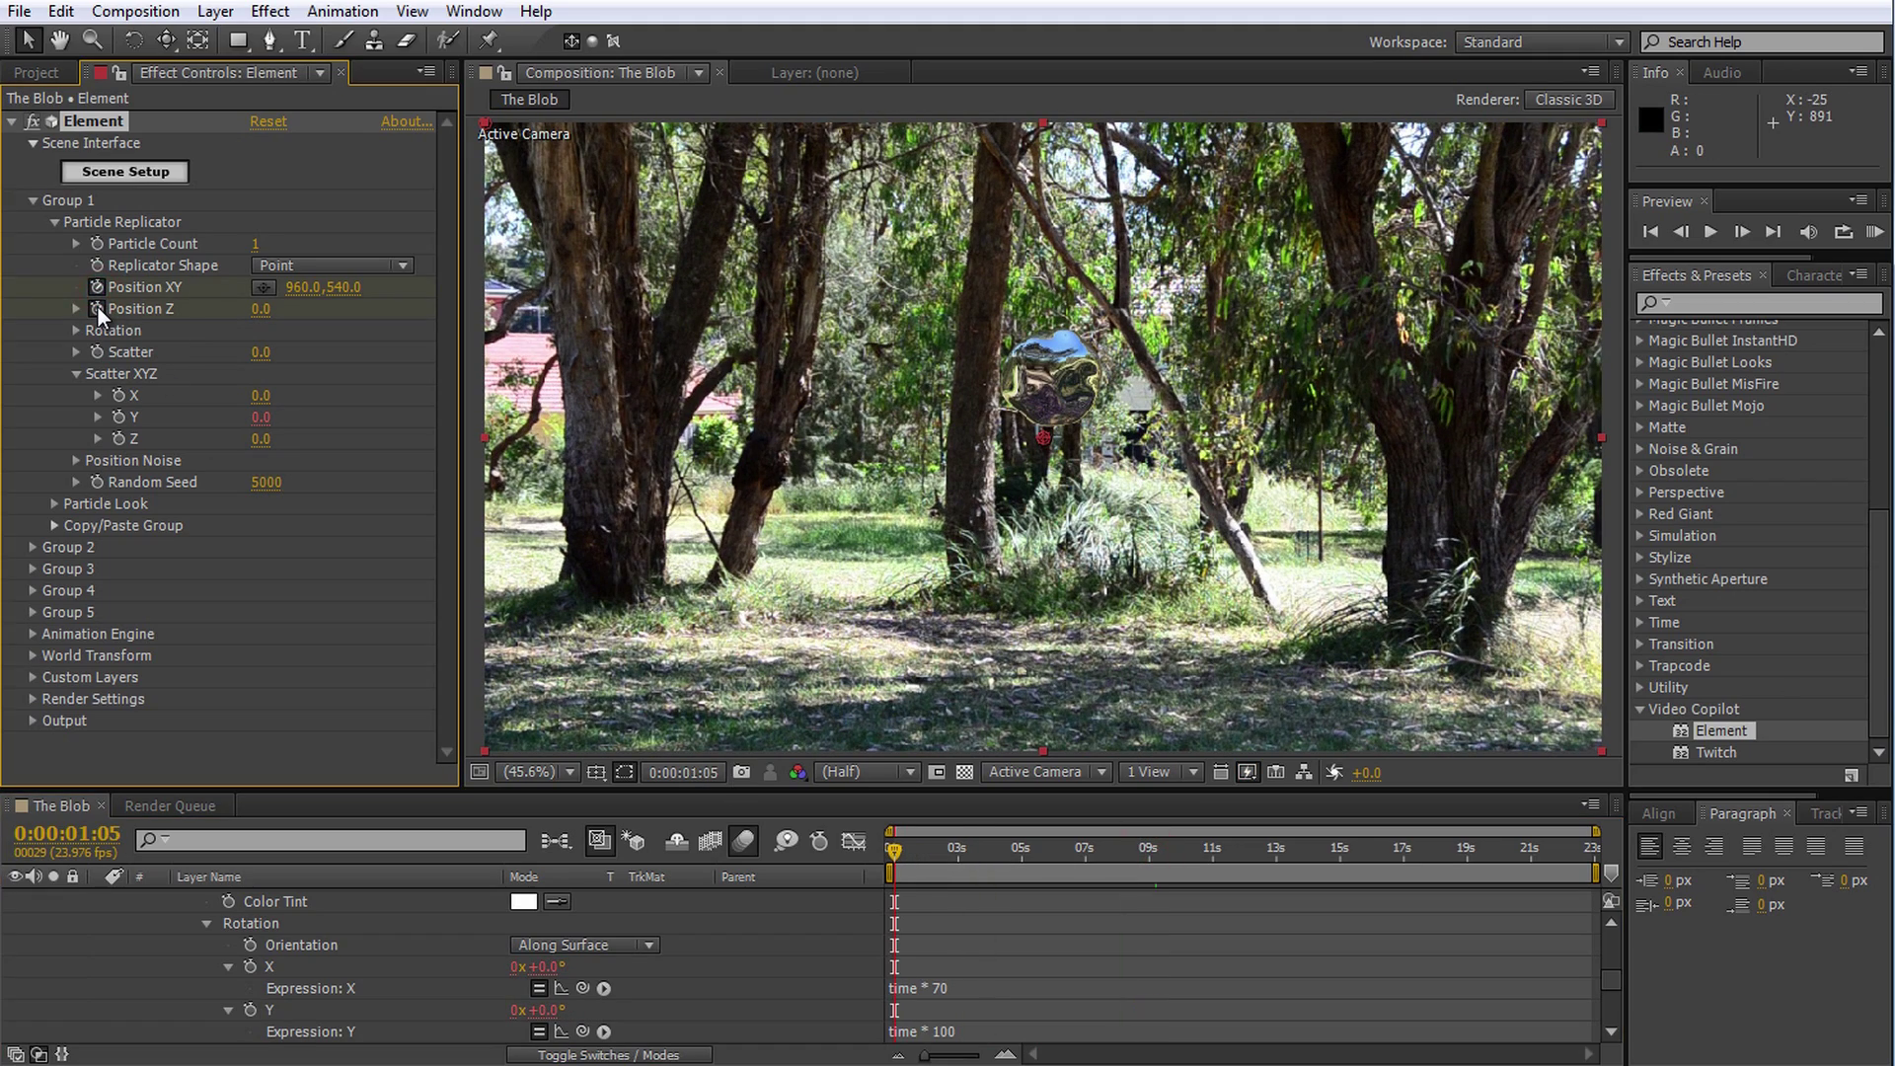
Keyframe the blob's Position XY horizontally so it follows the actor's hand gestures up to 0:00:09:01, keeping Y at 540
click(294, 287)
drag(294, 287, 761, 341)
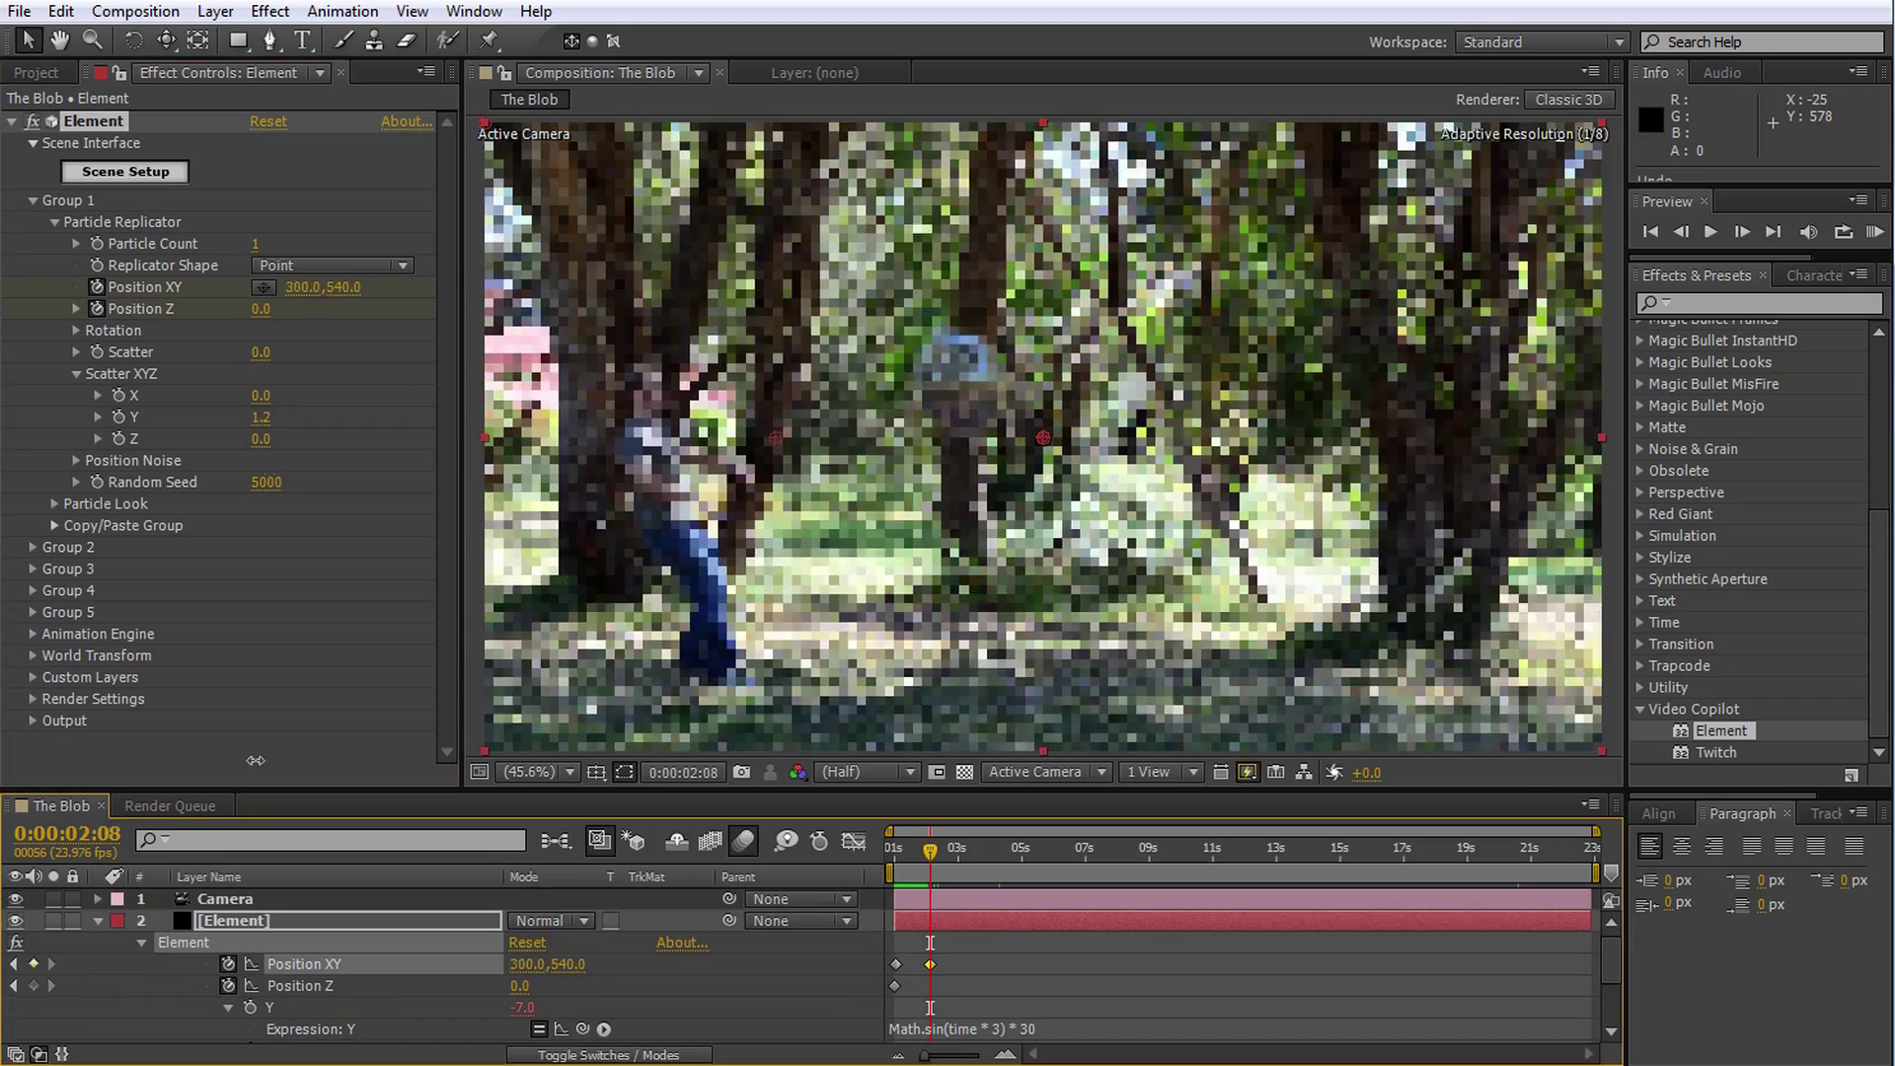
drag(923, 849, 928, 852)
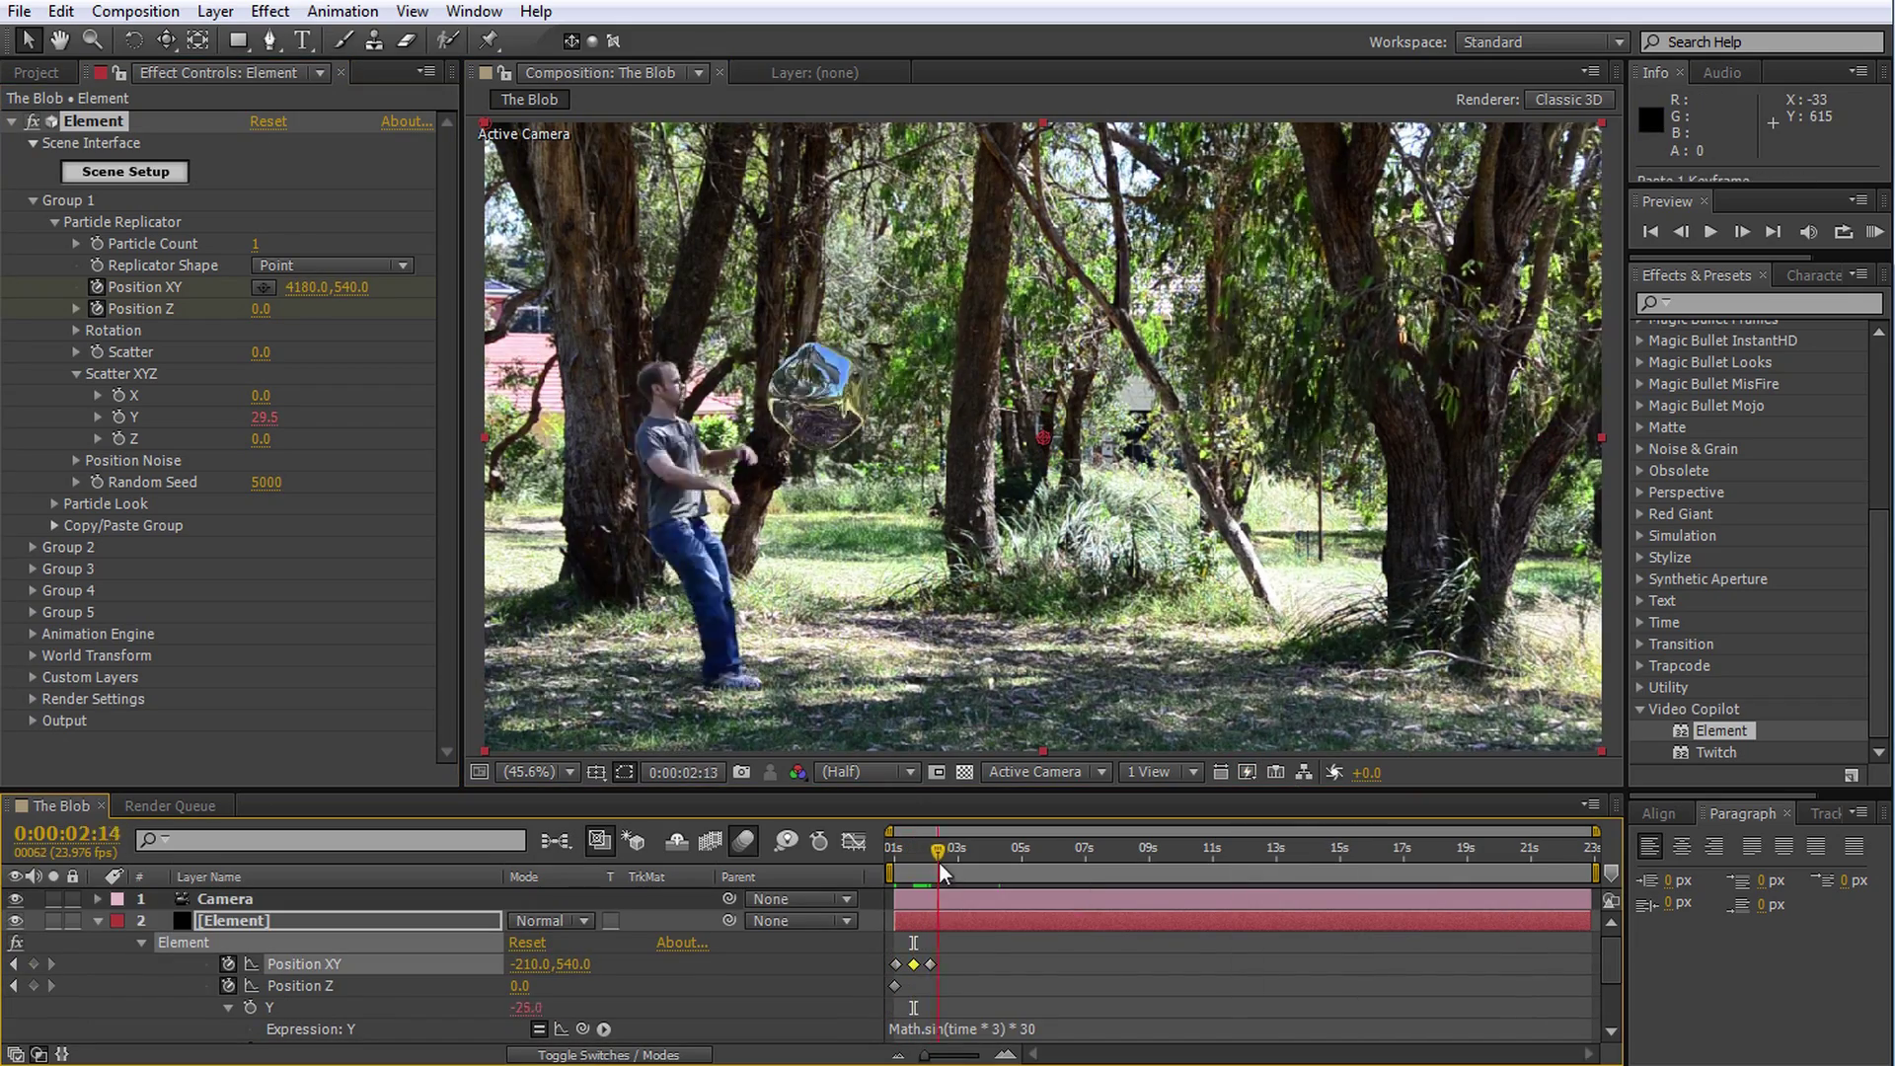
drag(938, 861, 1114, 879)
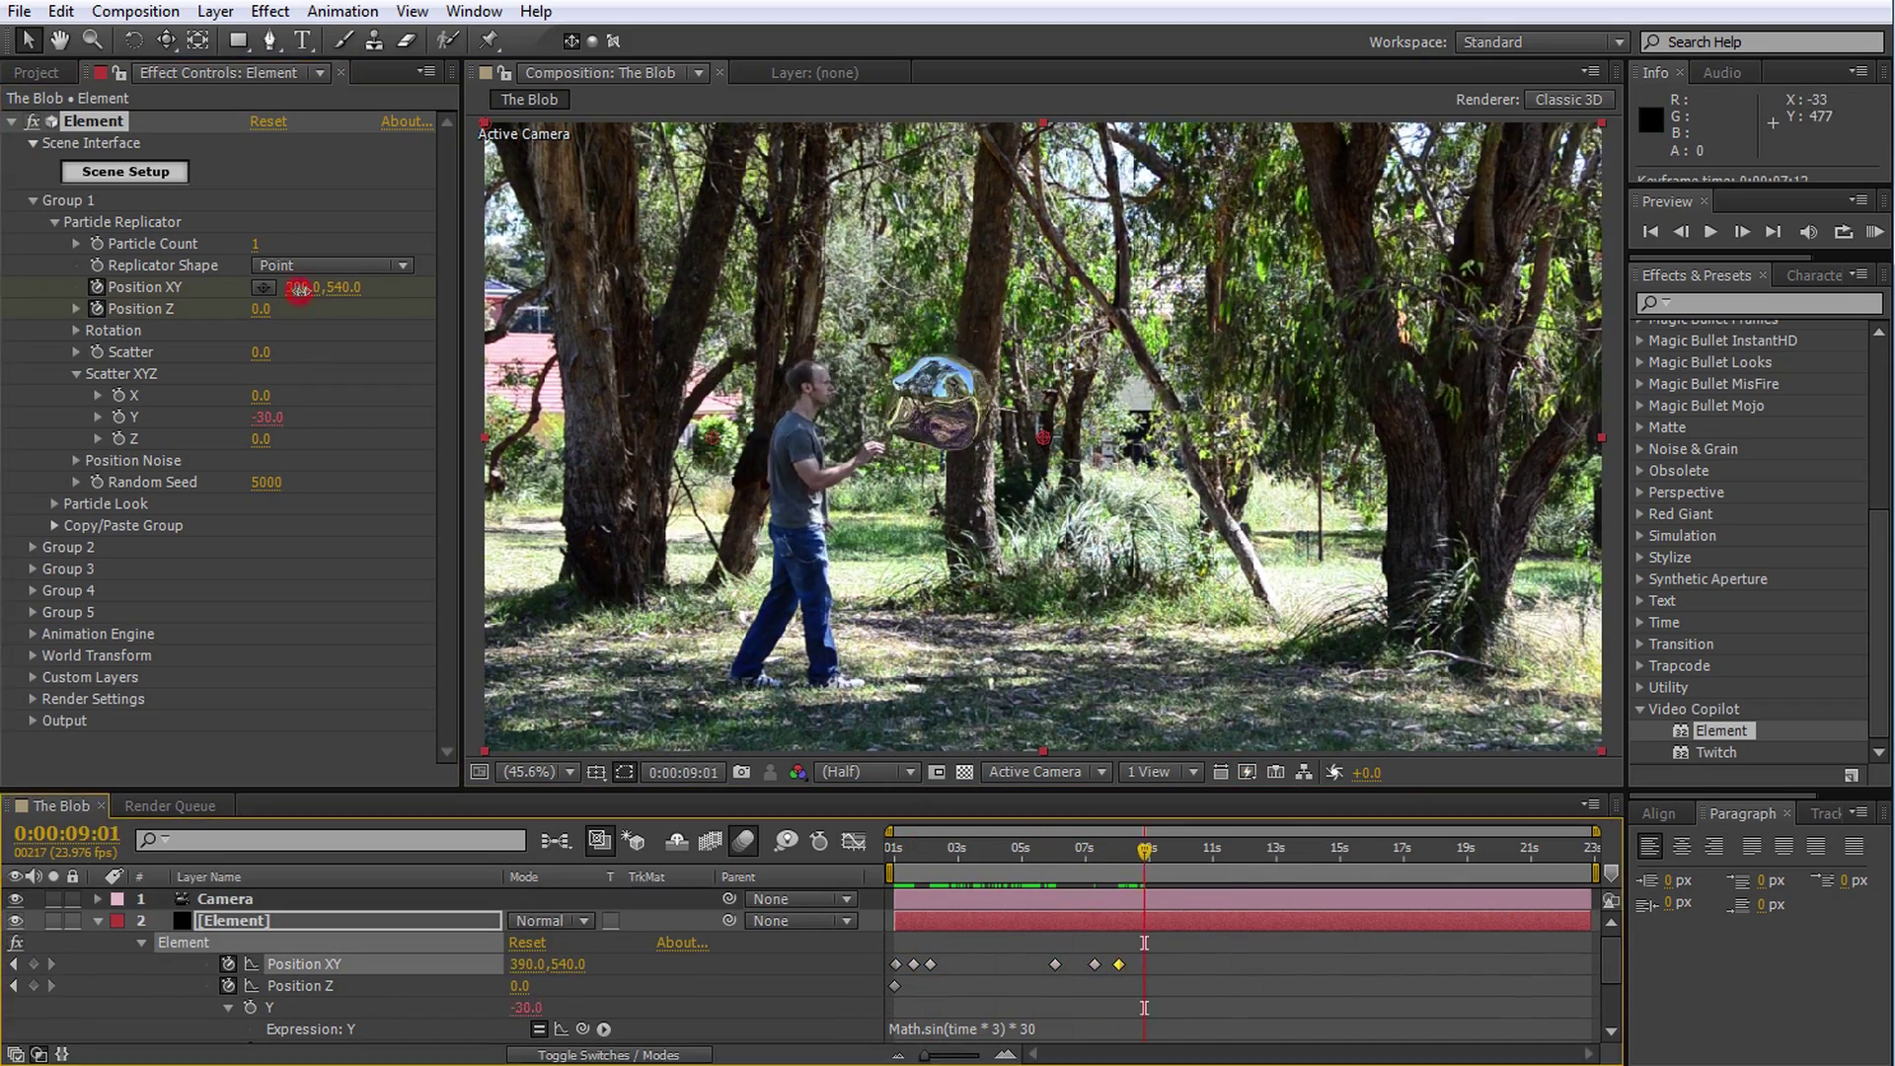
Keyframe the blob's Position XY and Position Z on past 0:00:09:01 to the clip's end, including XY 700,540 at 0:00:11:01 and 870,540 at 0:00:20:12
drag(1142, 853, 1195, 851)
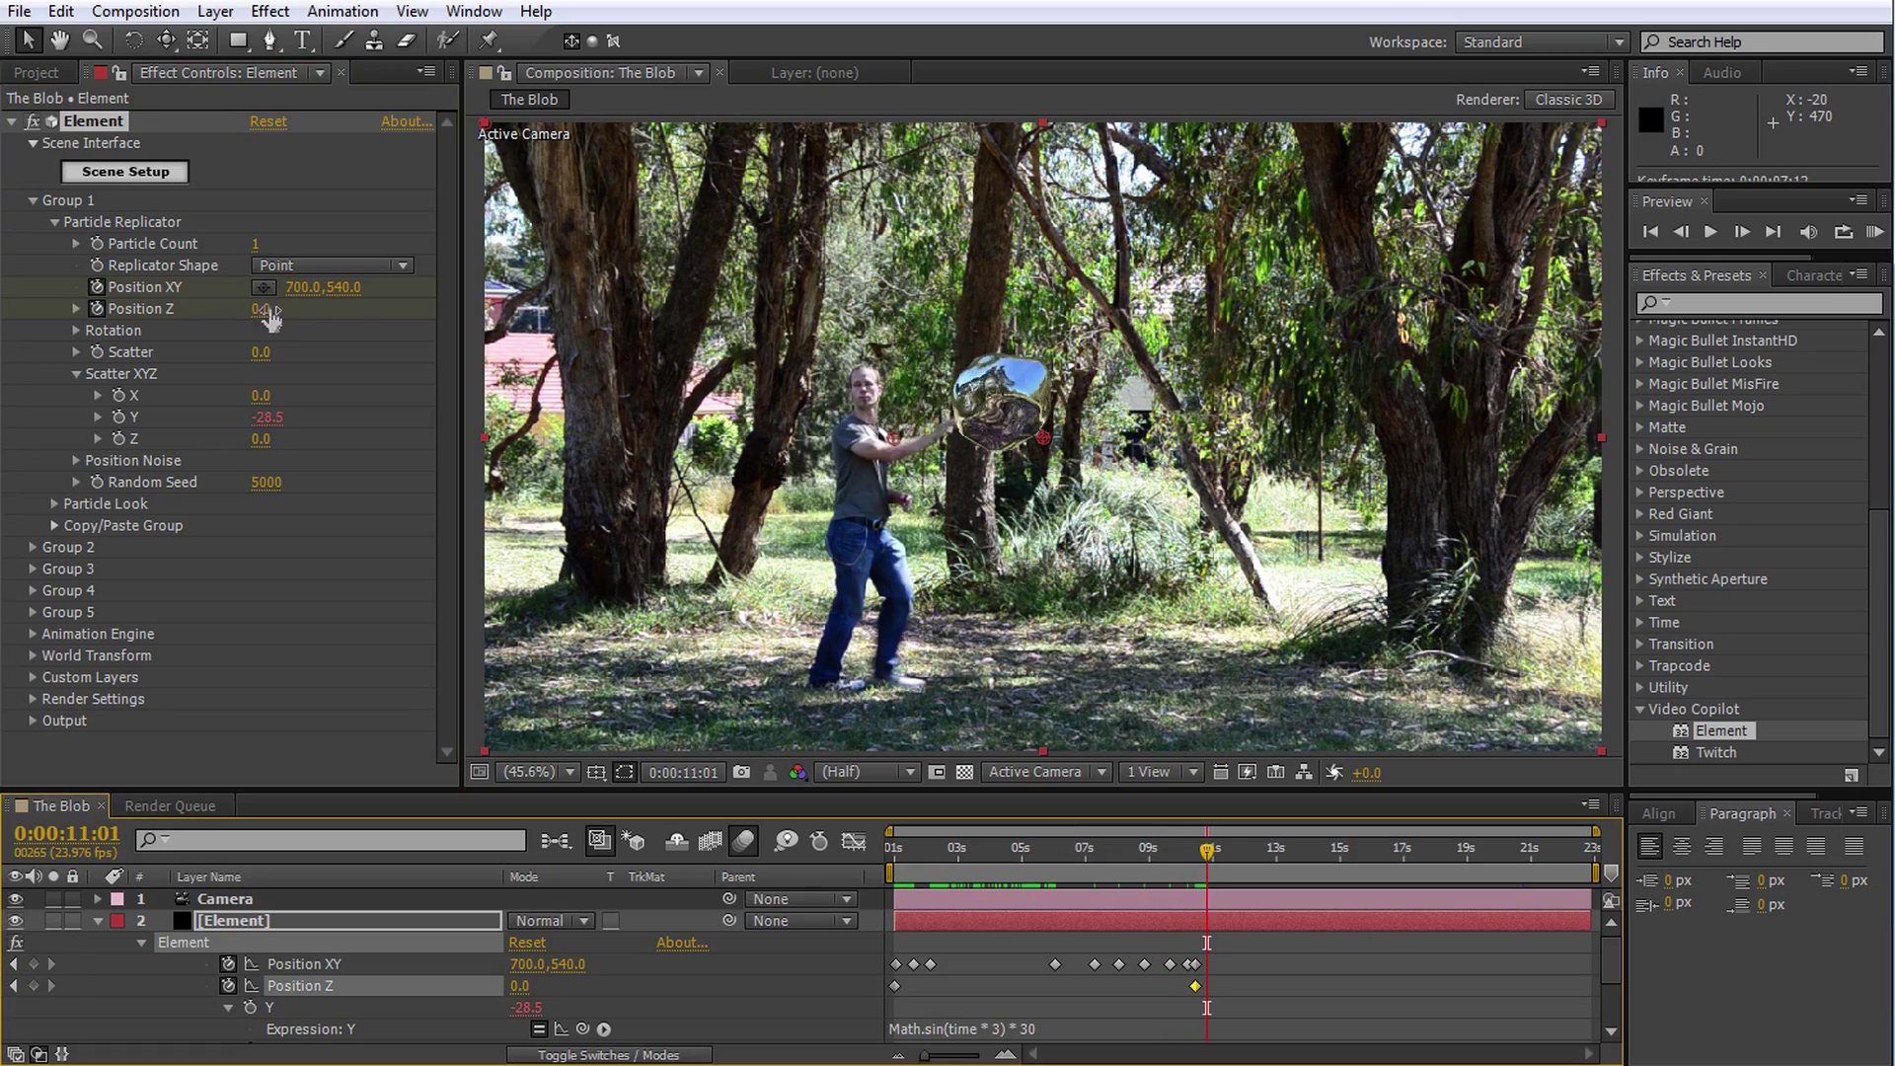
drag(273, 314, 272, 312)
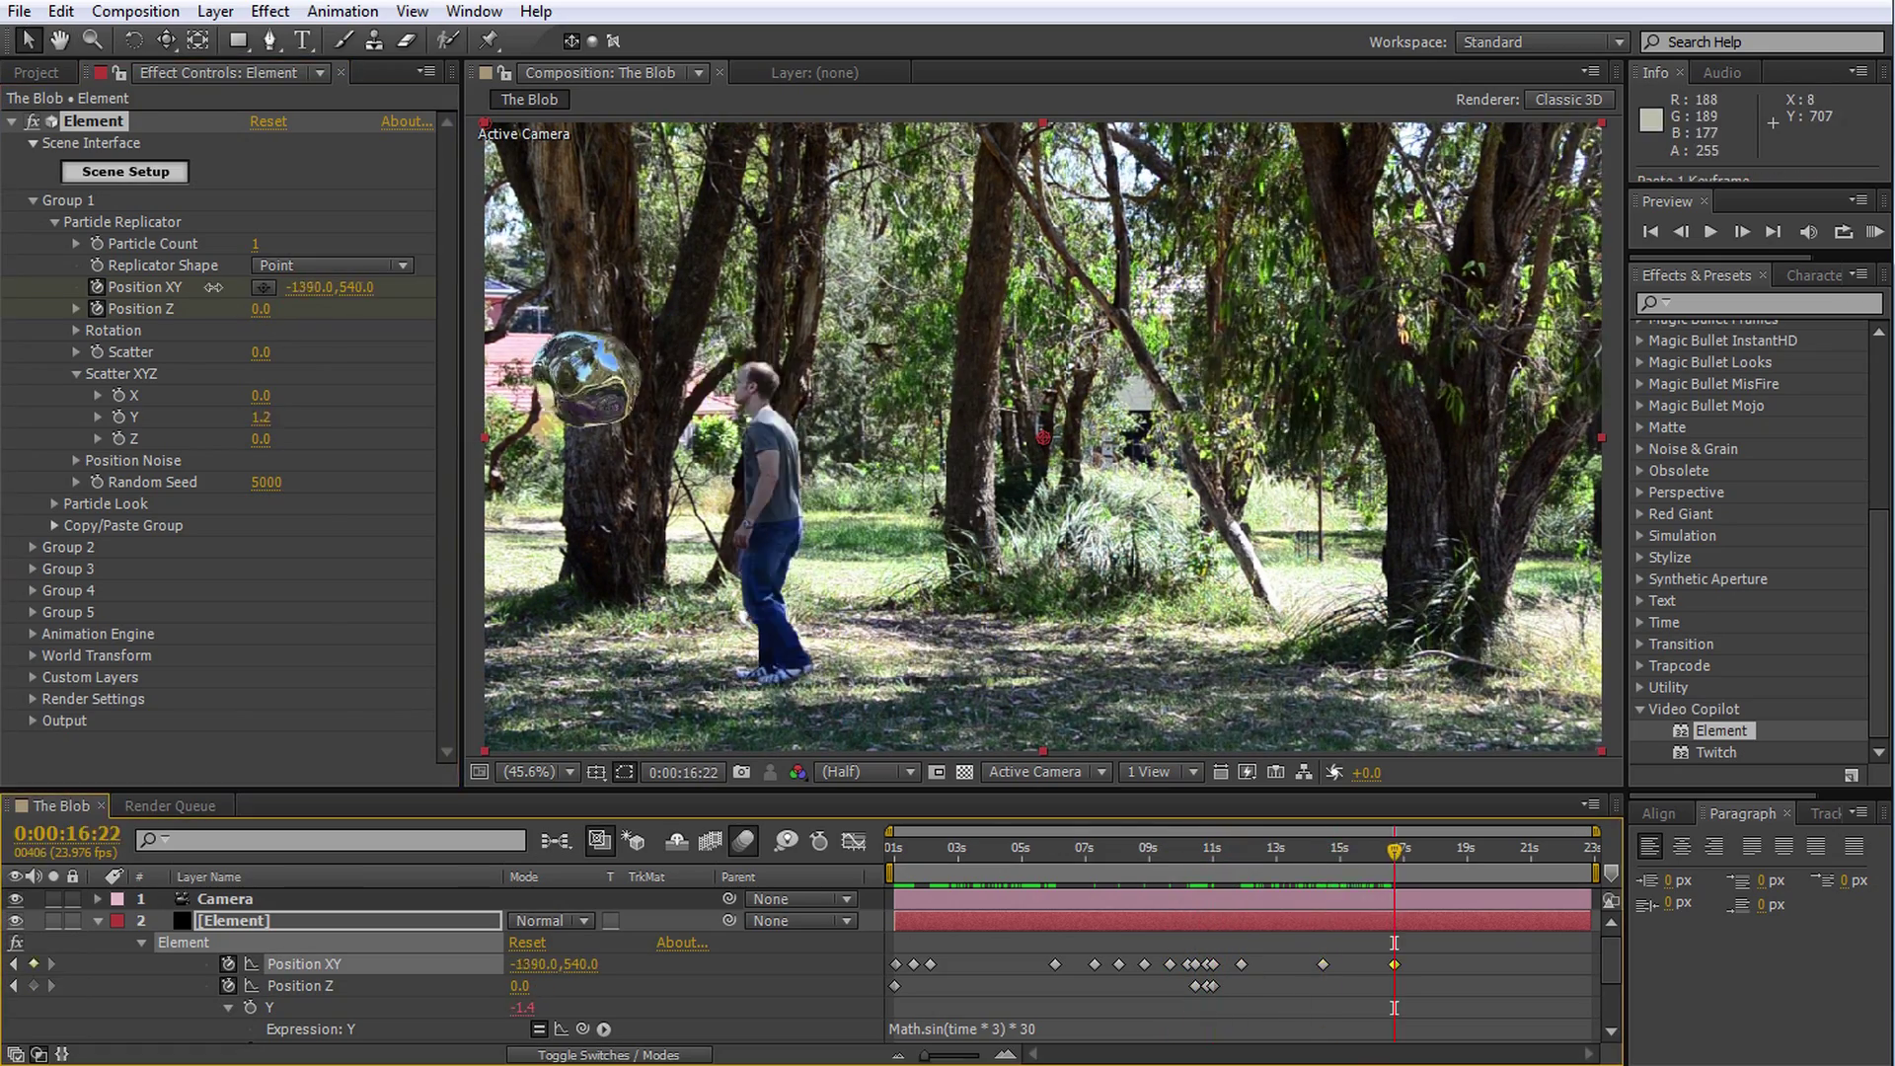
drag(1396, 855, 1438, 864)
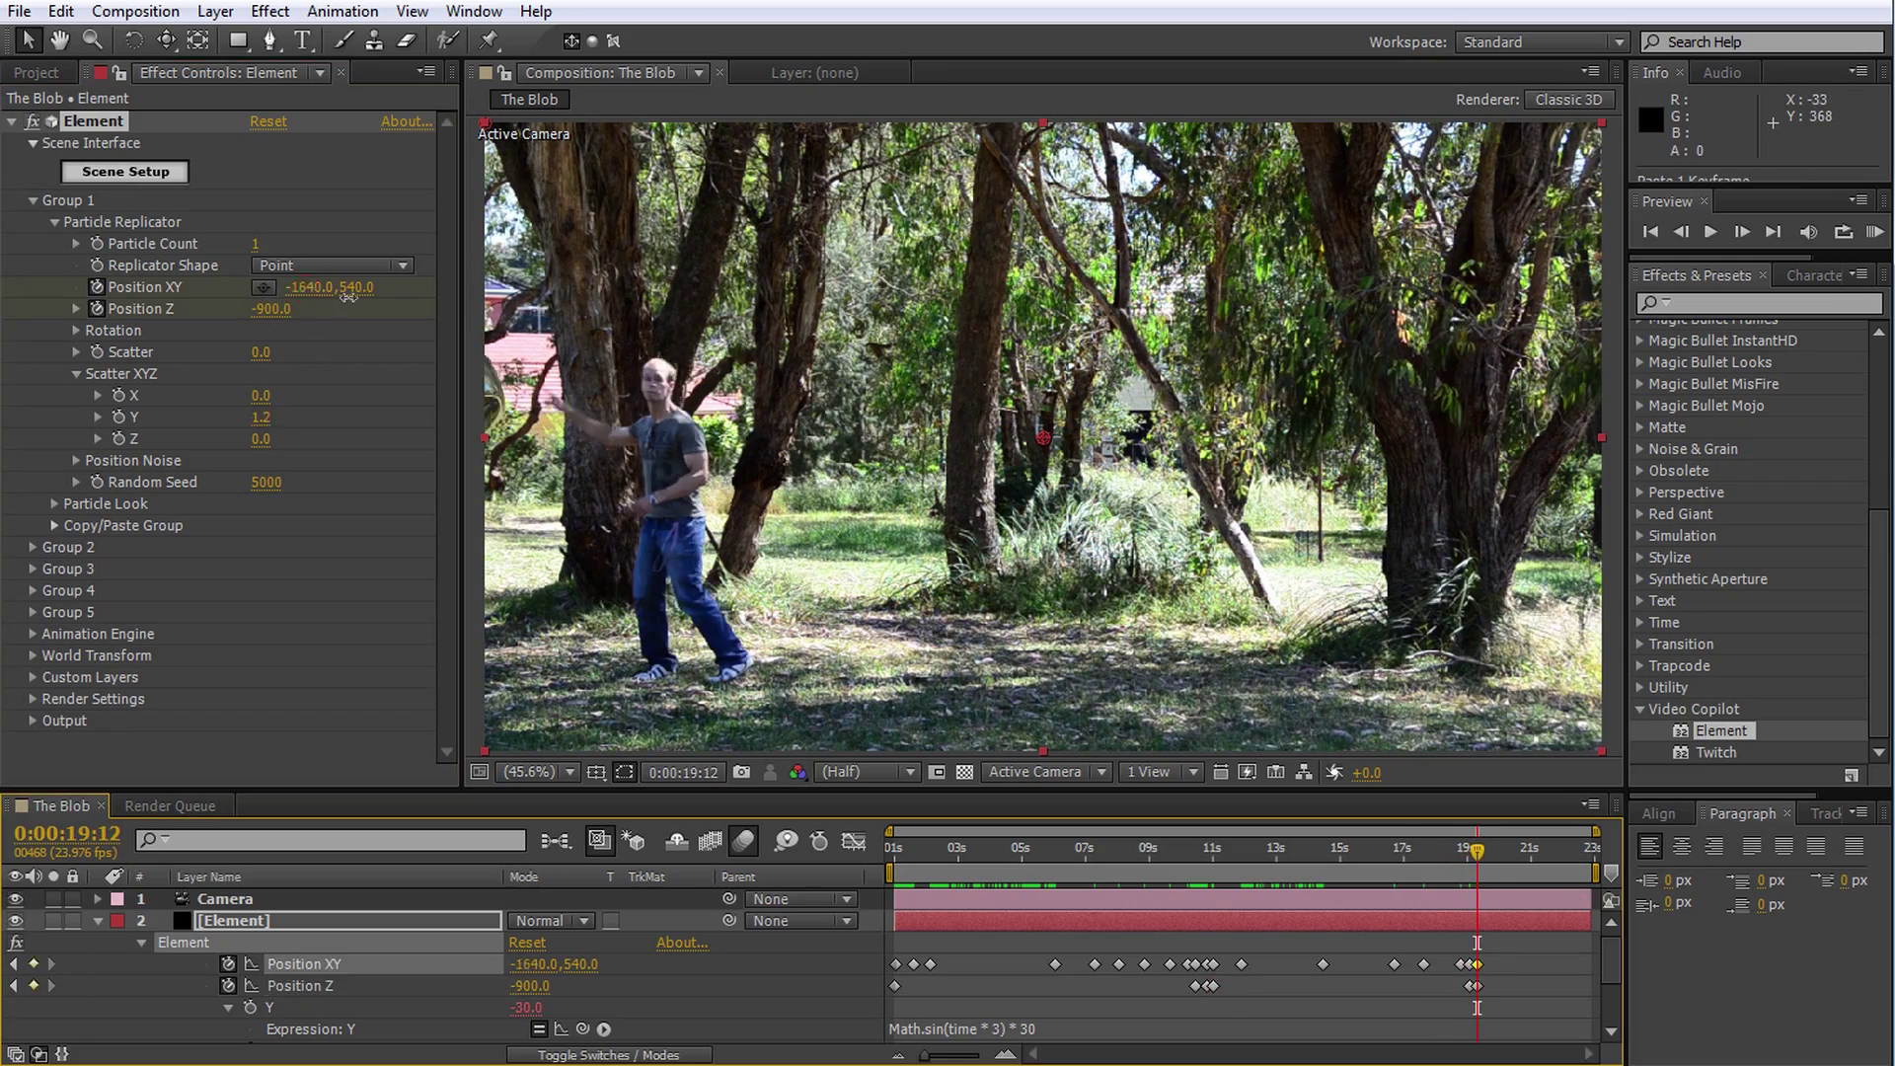
drag(289, 287, 306, 301)
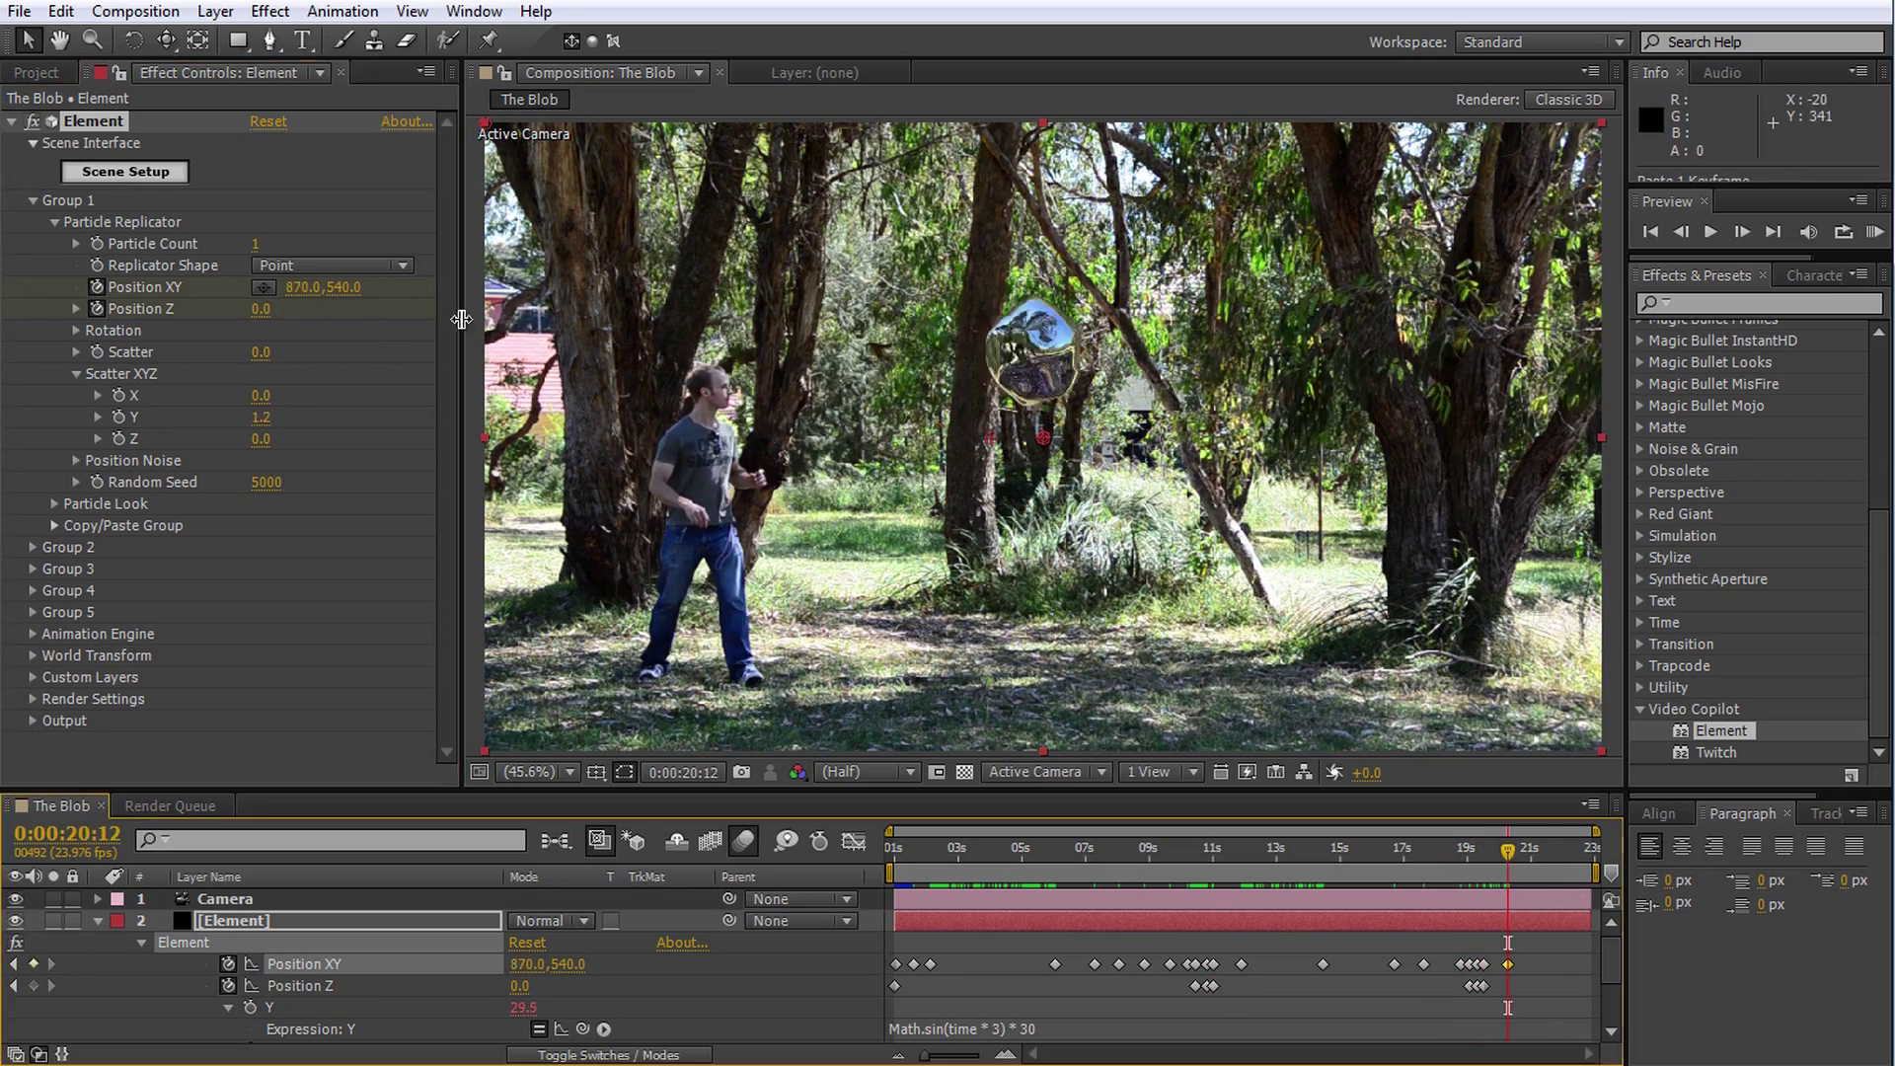
drag(1525, 835, 895, 927)
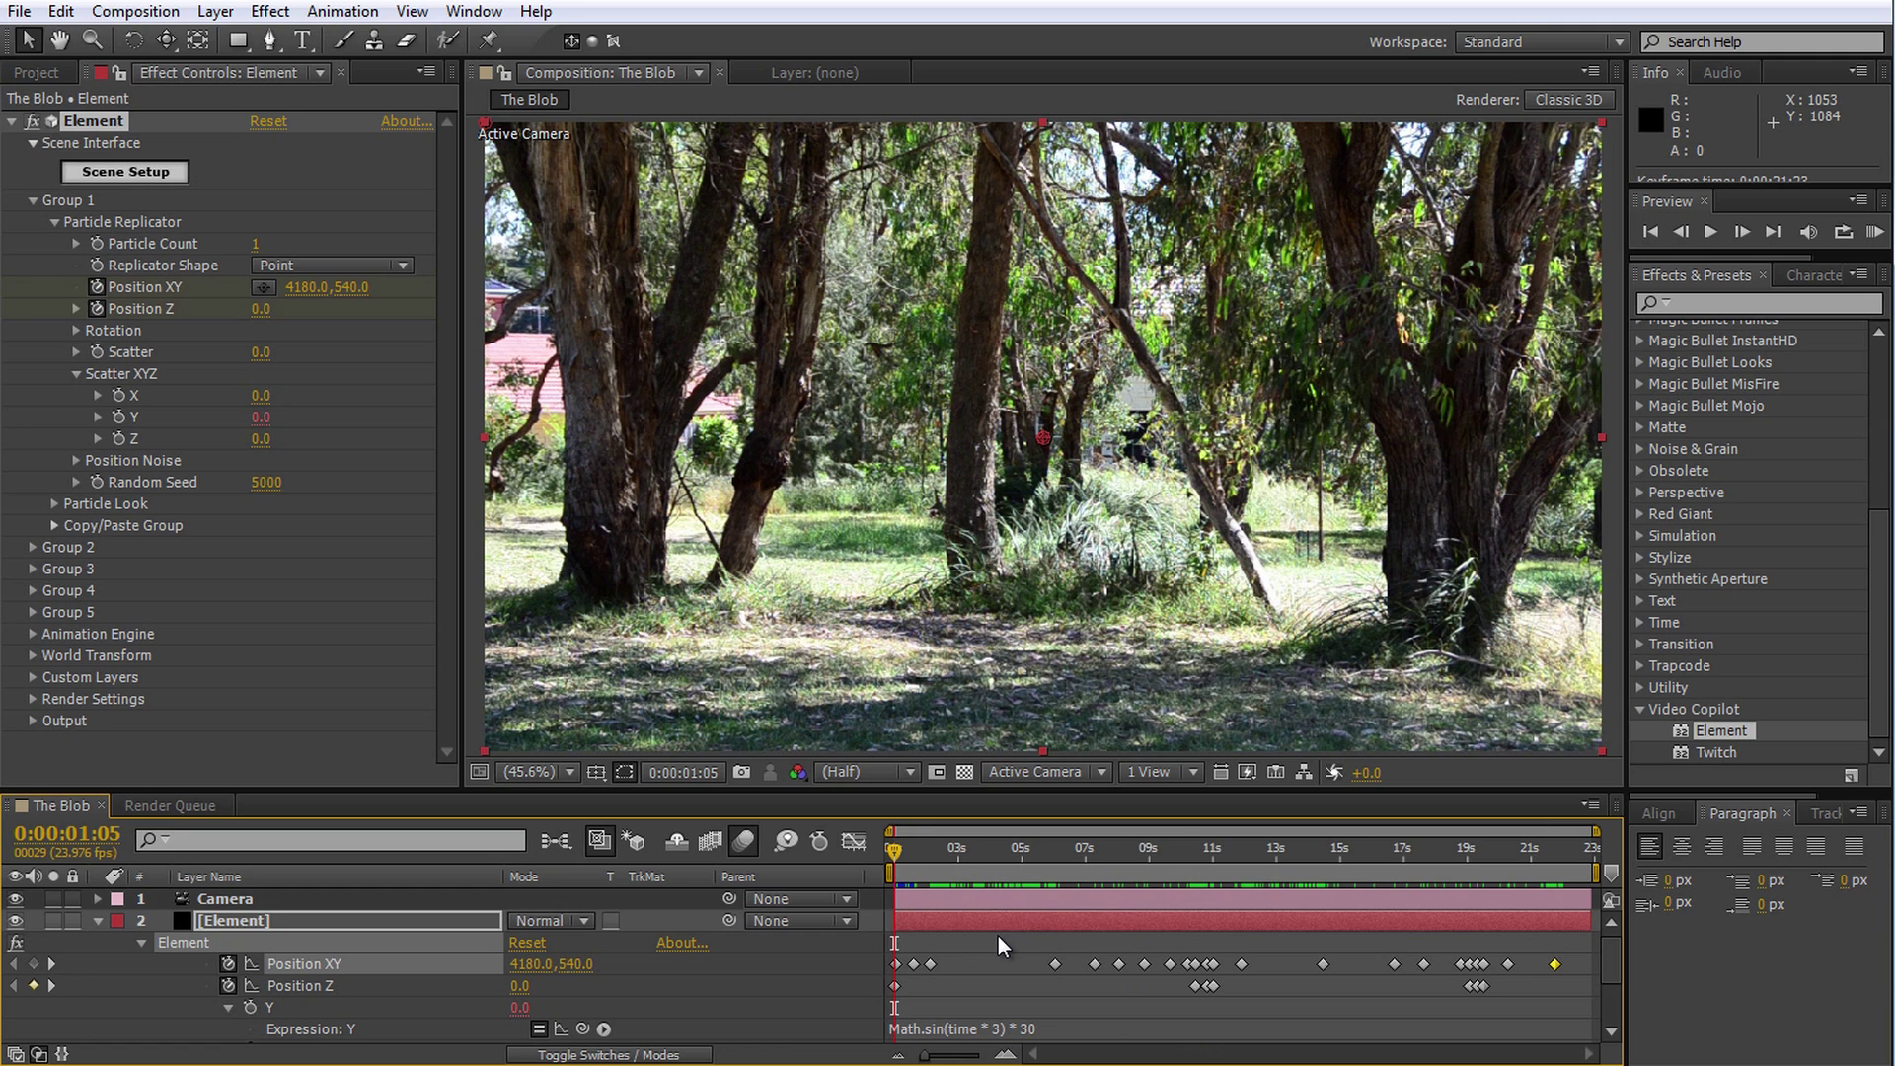
Apply Easy Ease to all of the Element layer's Position XY keyframes
click(998, 935)
drag(1576, 946, 933, 961)
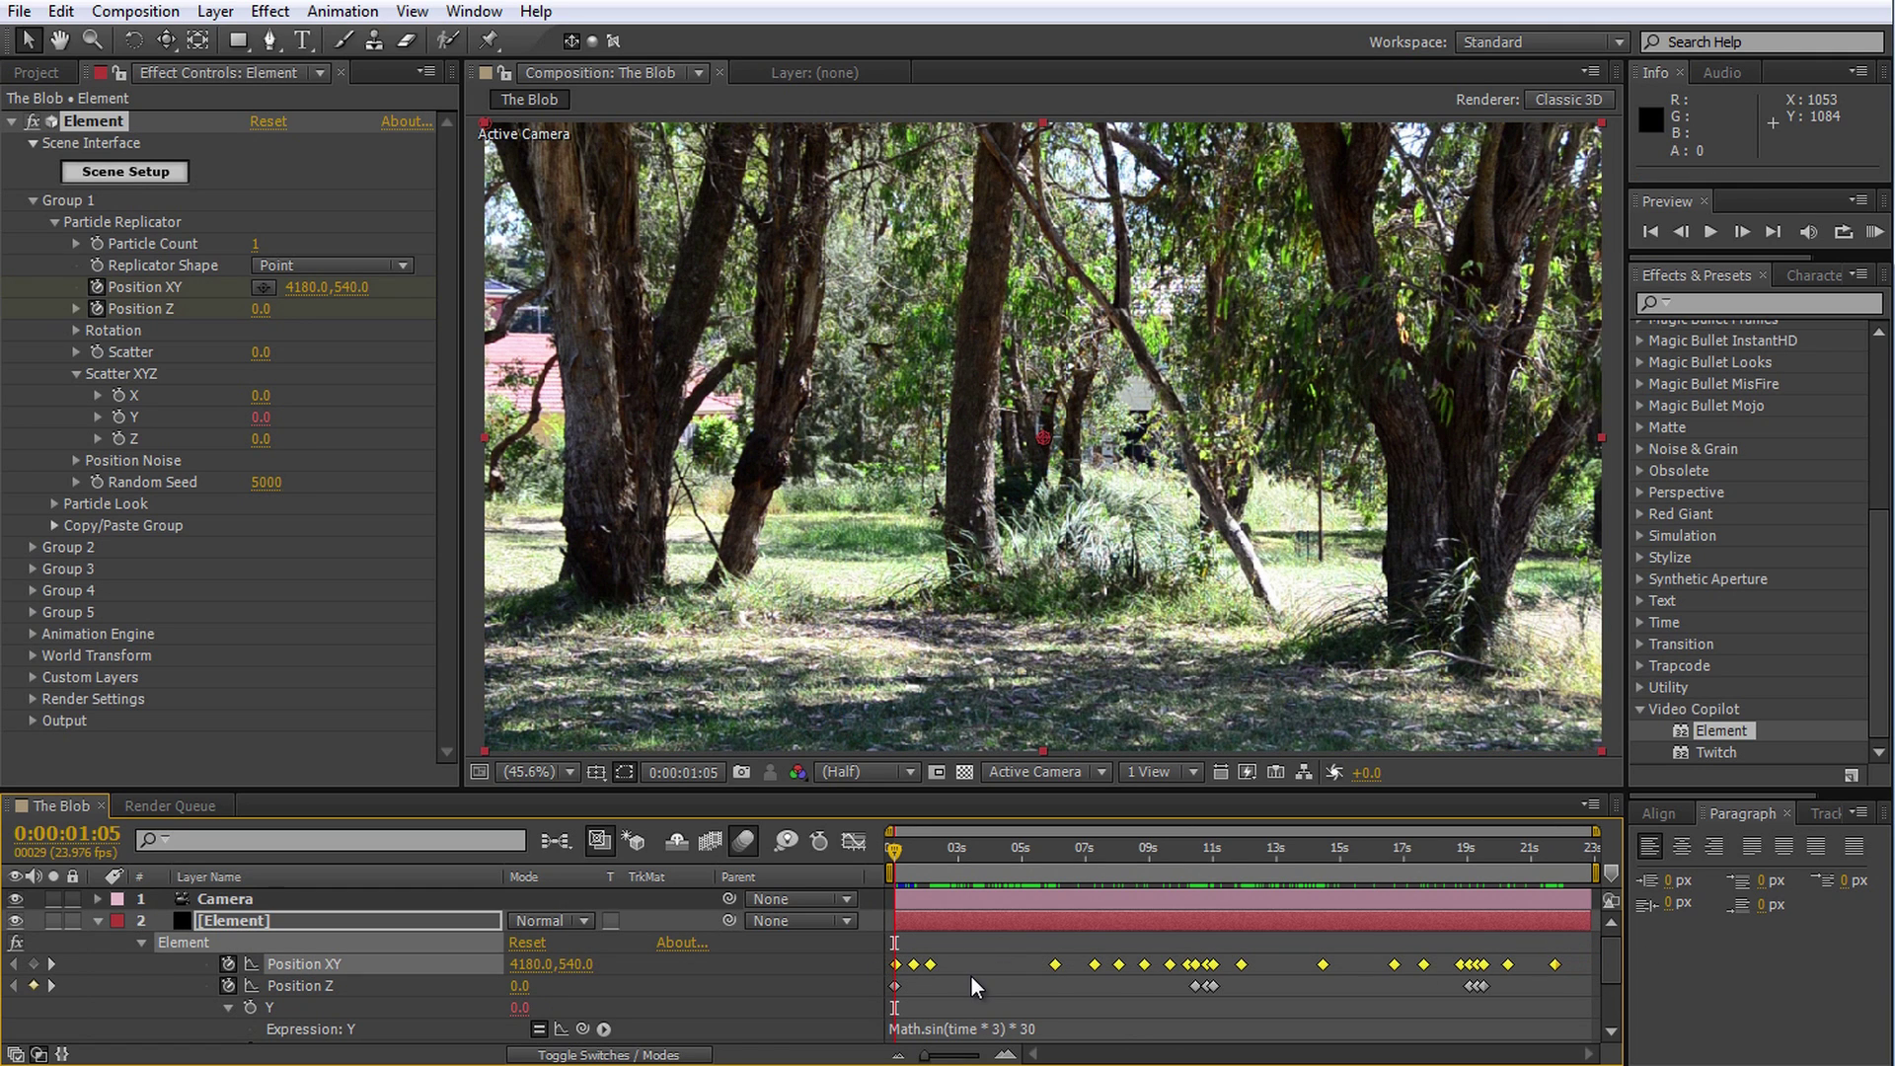
key(F9)
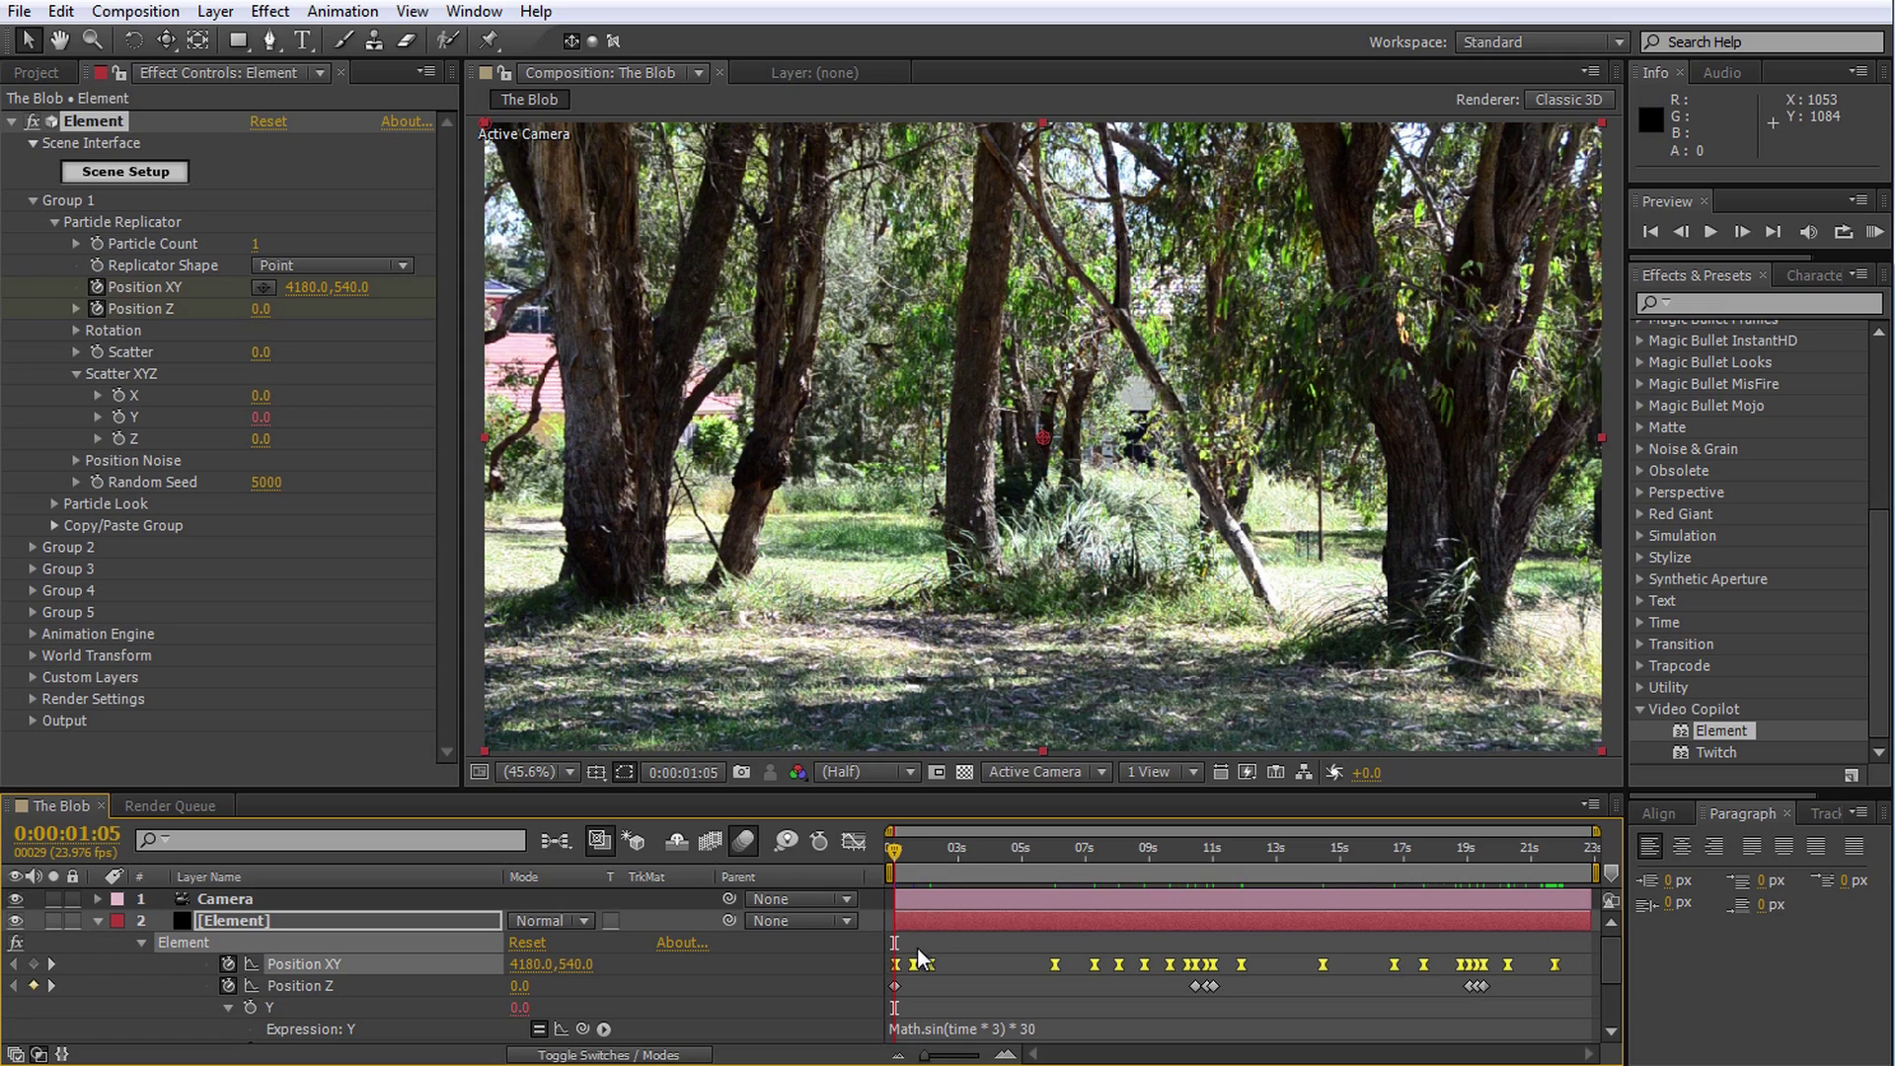
click(918, 944)
Apply Glow to the Element layer at 0:00:10:14 with 54.5% threshold, keyframing Glow Radius and Glow Intensity at 0
drag(903, 843, 1196, 889)
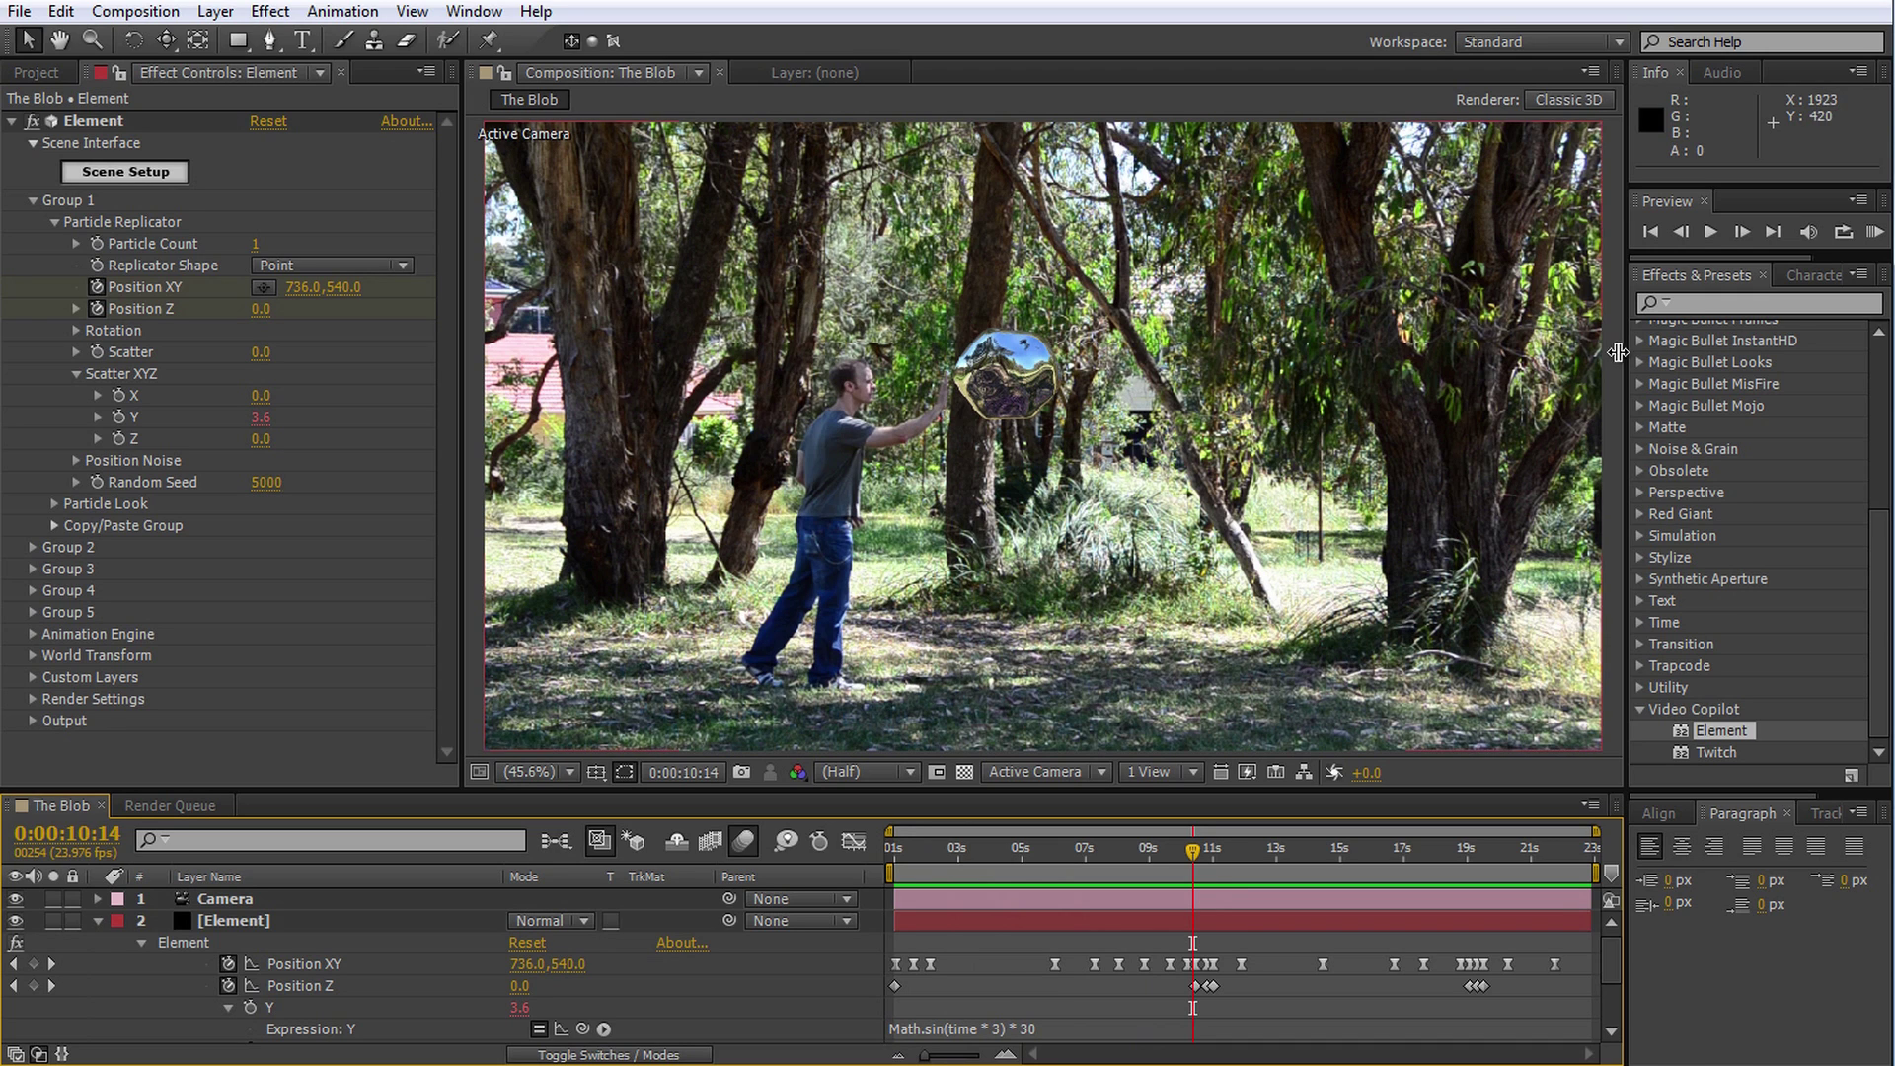
click(1717, 304)
text(glow)
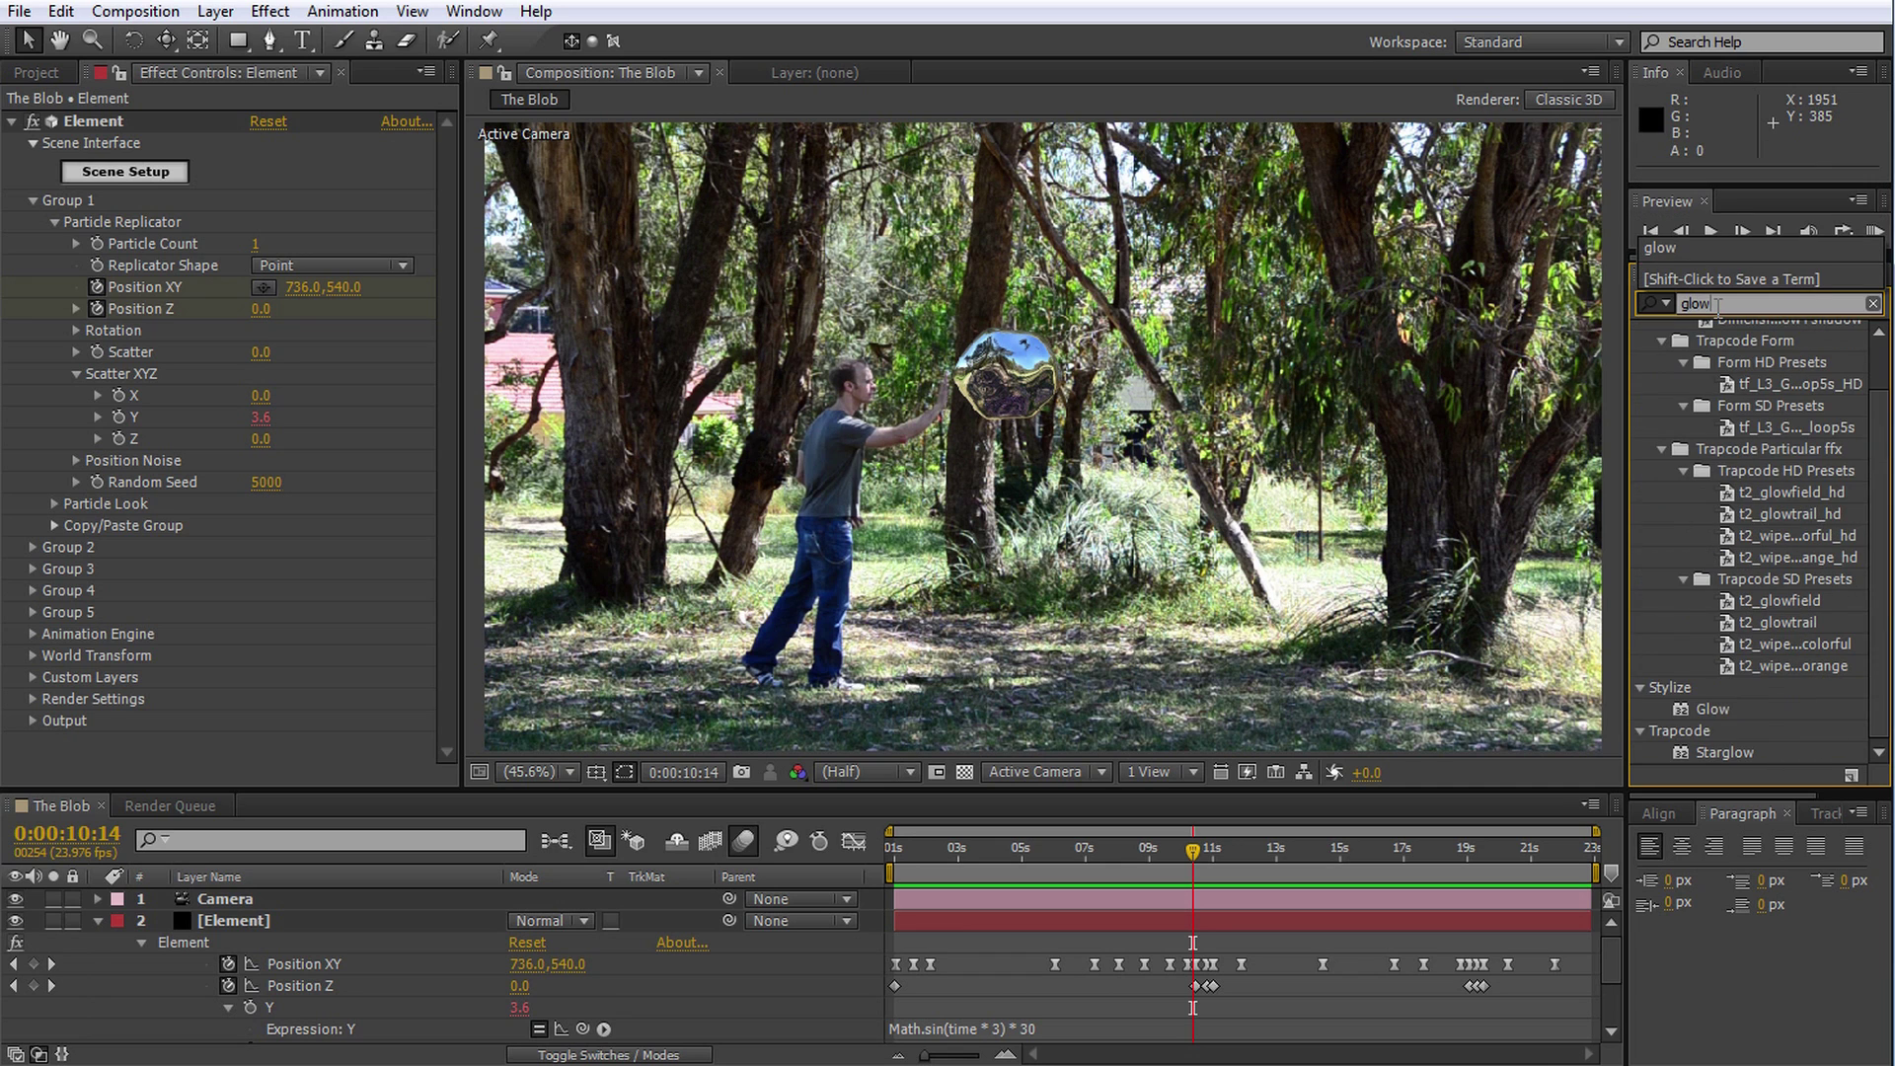
drag(1712, 708, 275, 917)
drag(265, 463, 212, 508)
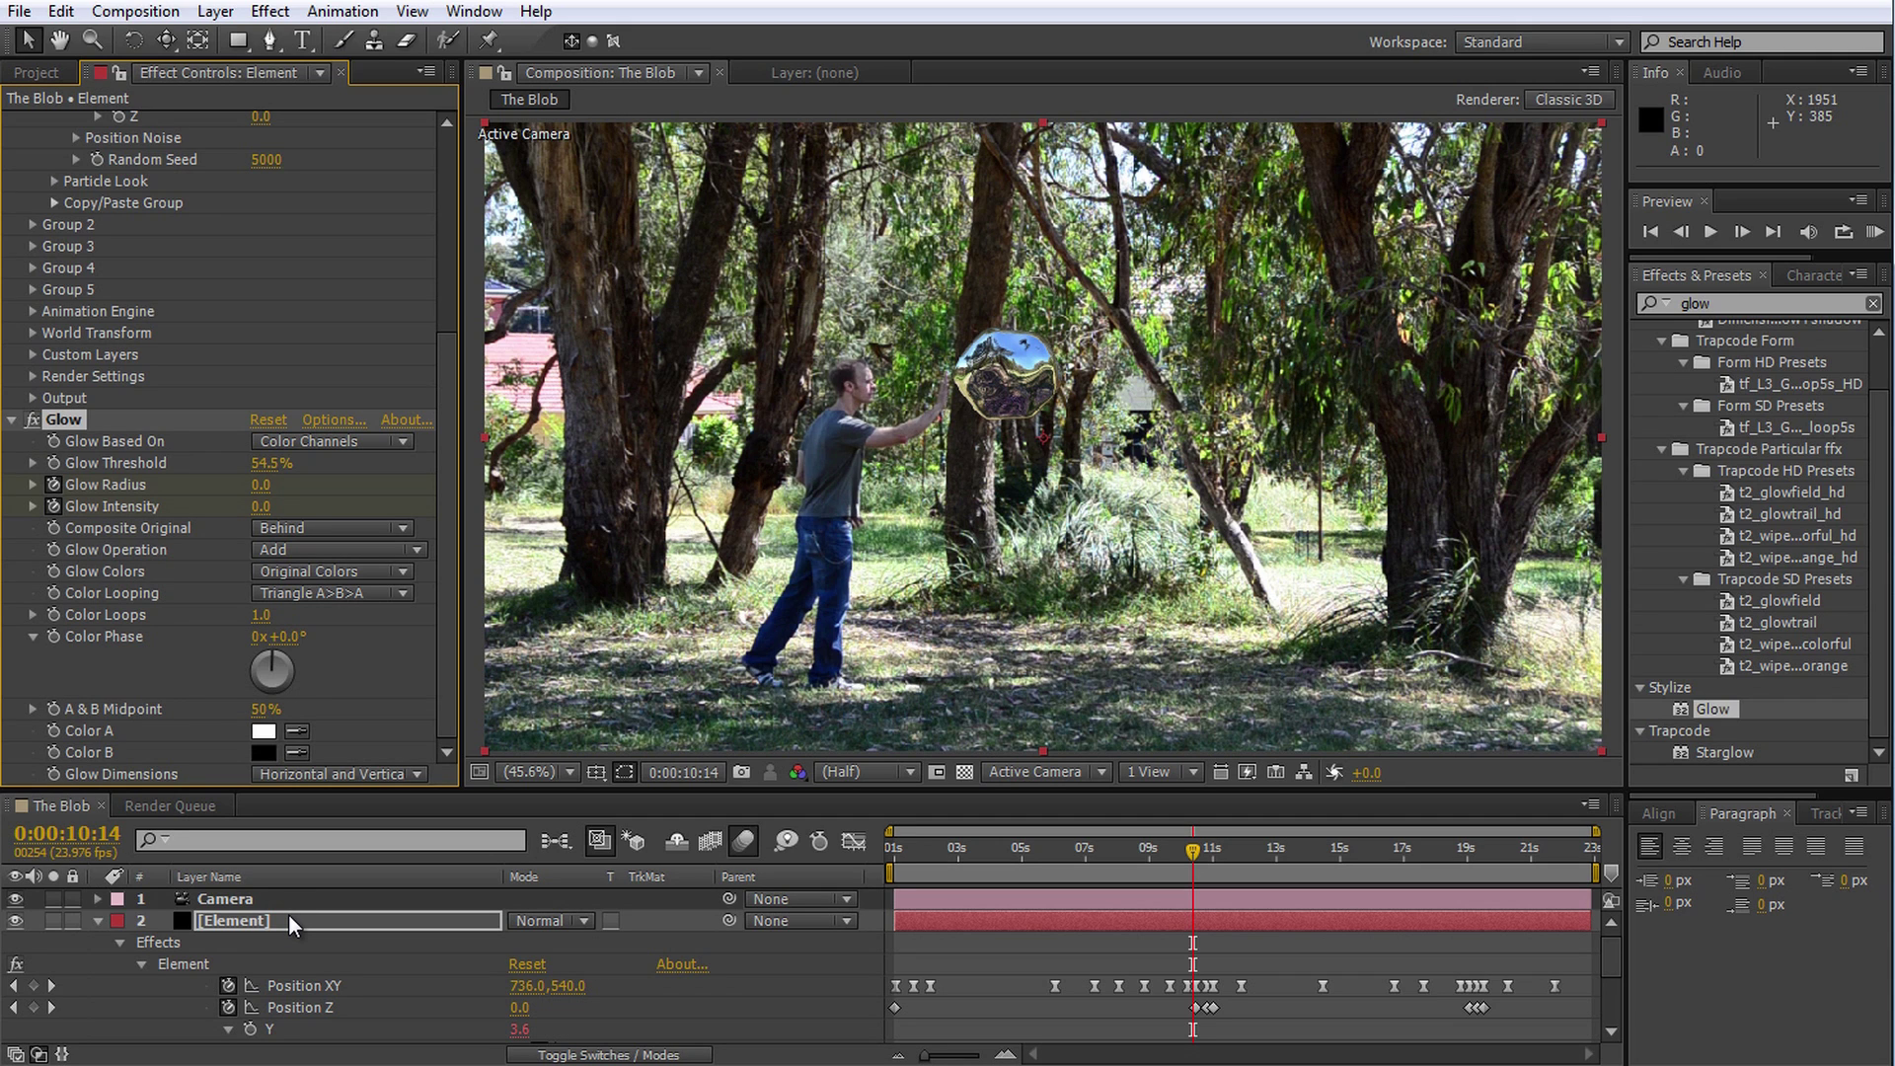
Show the Glow keyframes in the timeline and keyframe Glow Radius 82 and Glow Intensity 5.7 at 0:00:10:16
key(Return)
key(u)
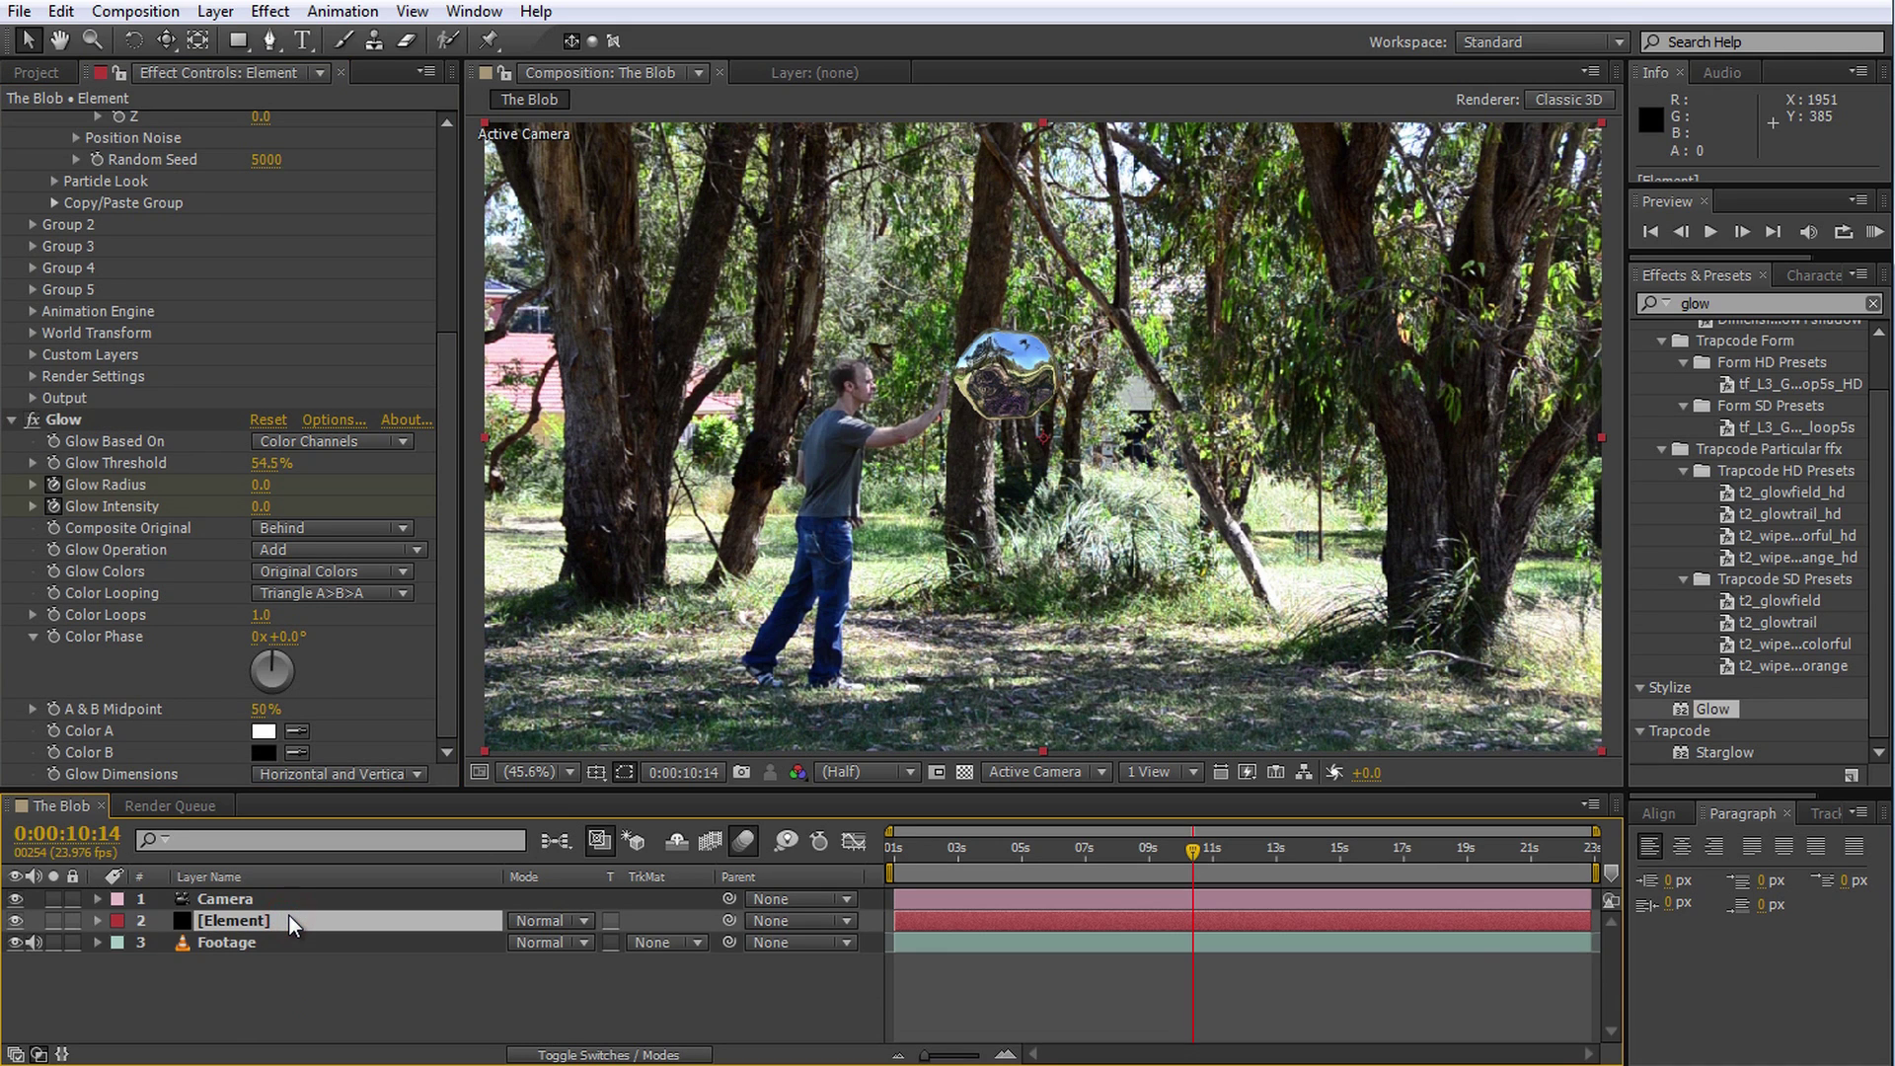
scroll(1166, 991, down, 5)
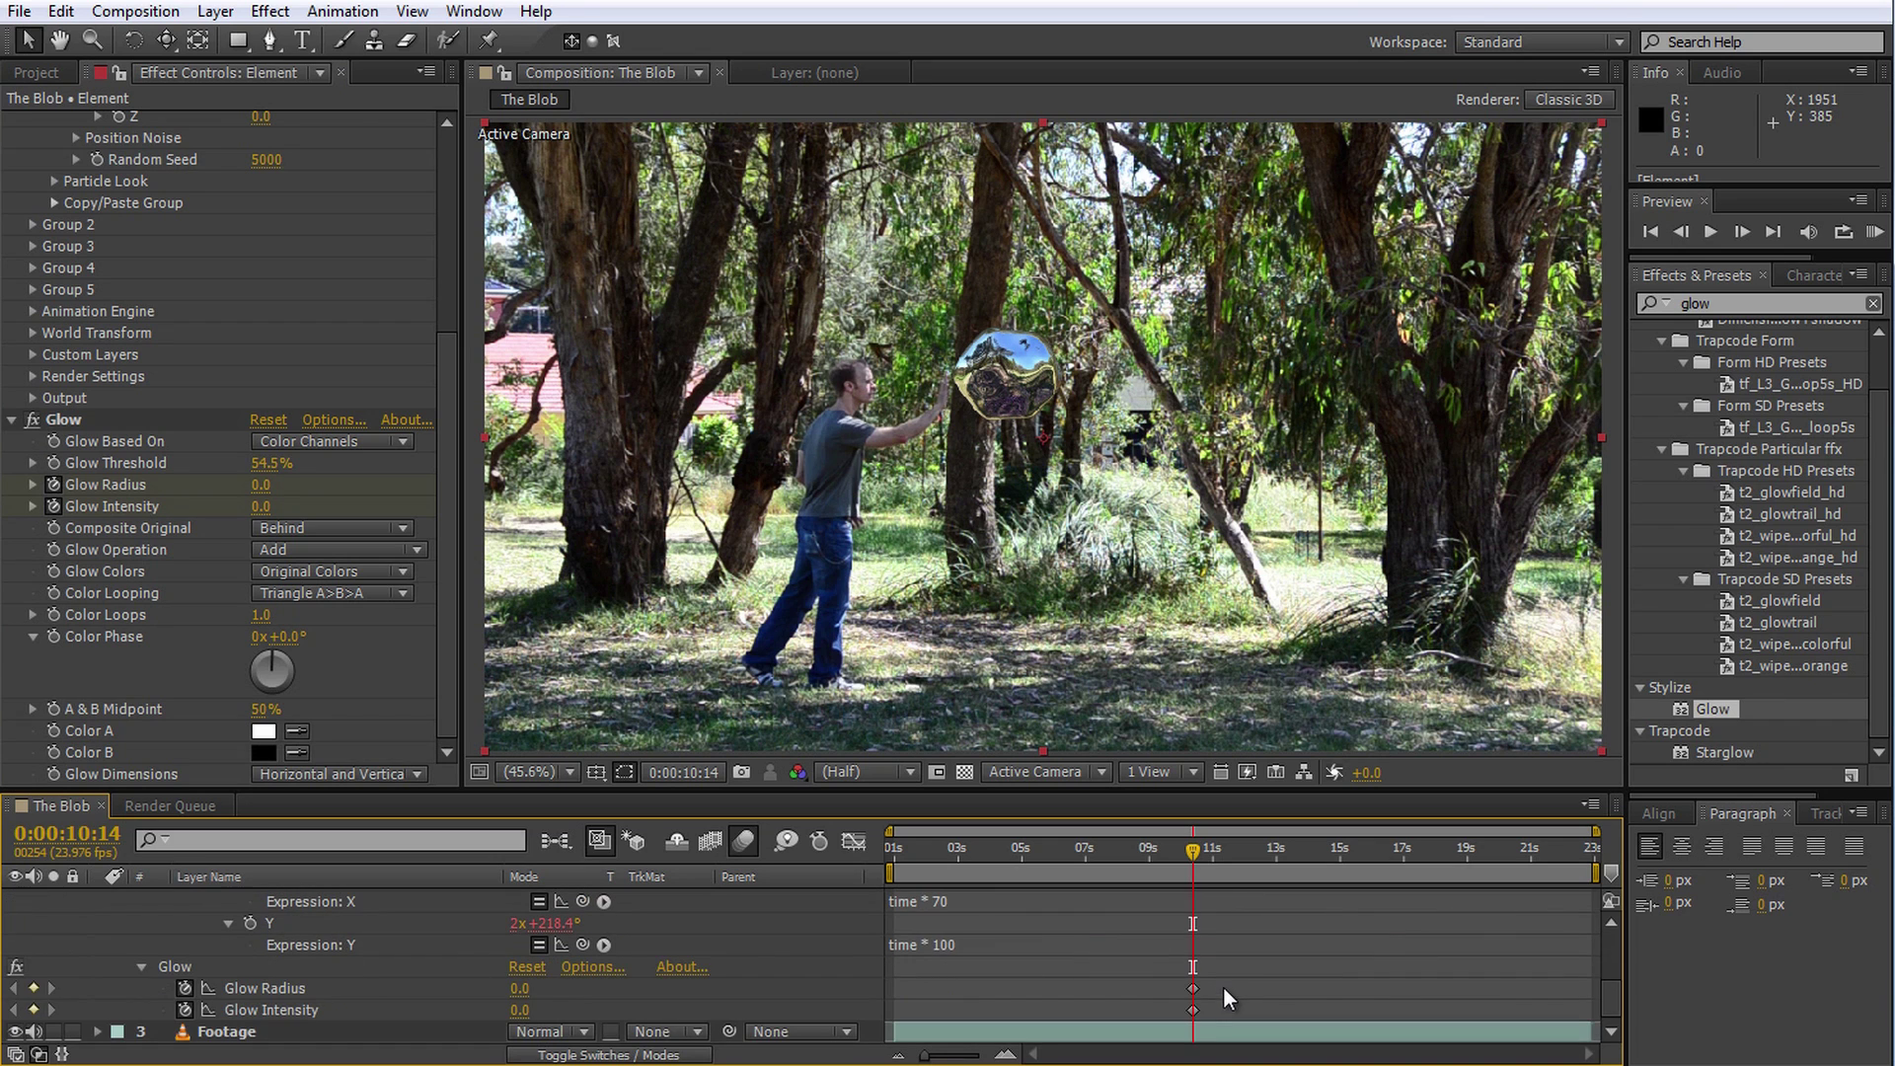
key(Page_Down)
key(Page_Down)
mouse_move(260, 484)
mouse_down()
mouse_move(296, 484)
mouse_move(272, 506)
mouse_up()
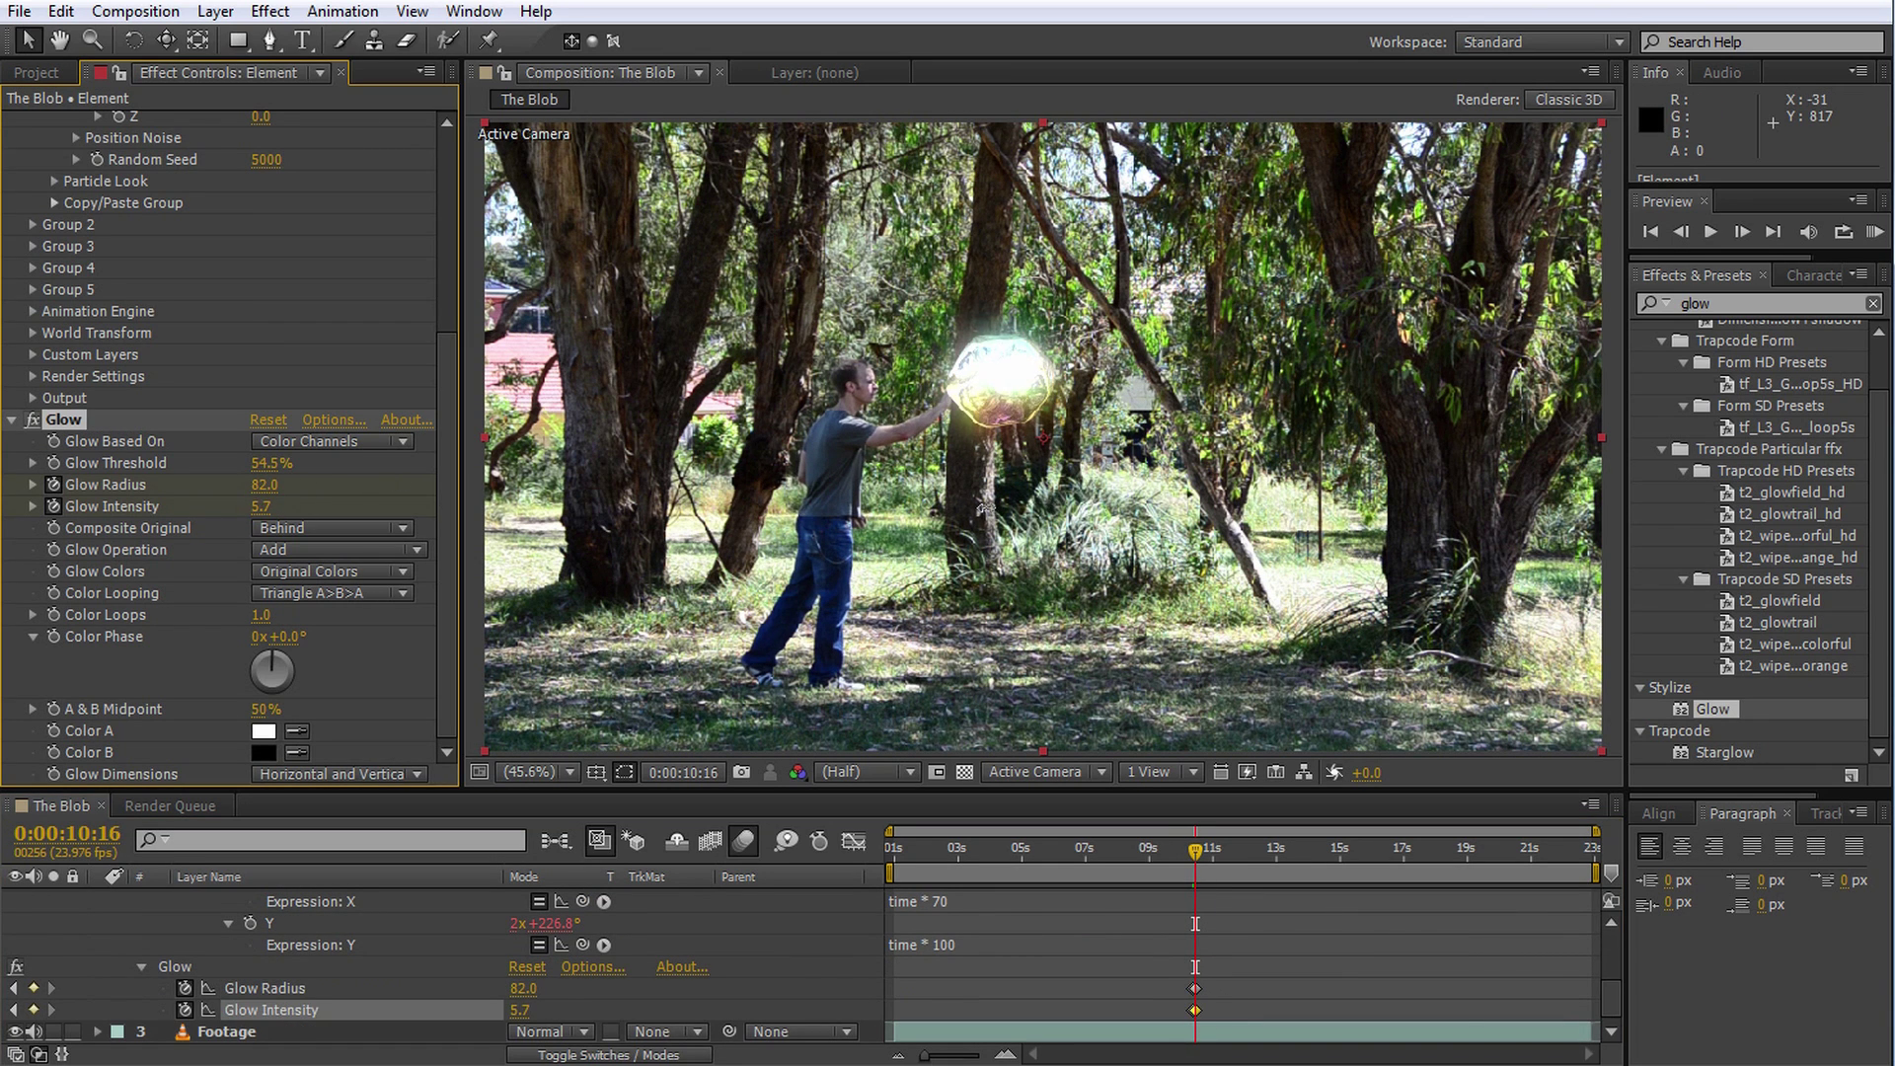
Keyframe Glow Radius and Glow Intensity back to 0 about a second after the flash and preview from 0:00:10:08
key(space)
drag(260, 484, 197, 506)
drag(1216, 854, 1187, 854)
key(space)
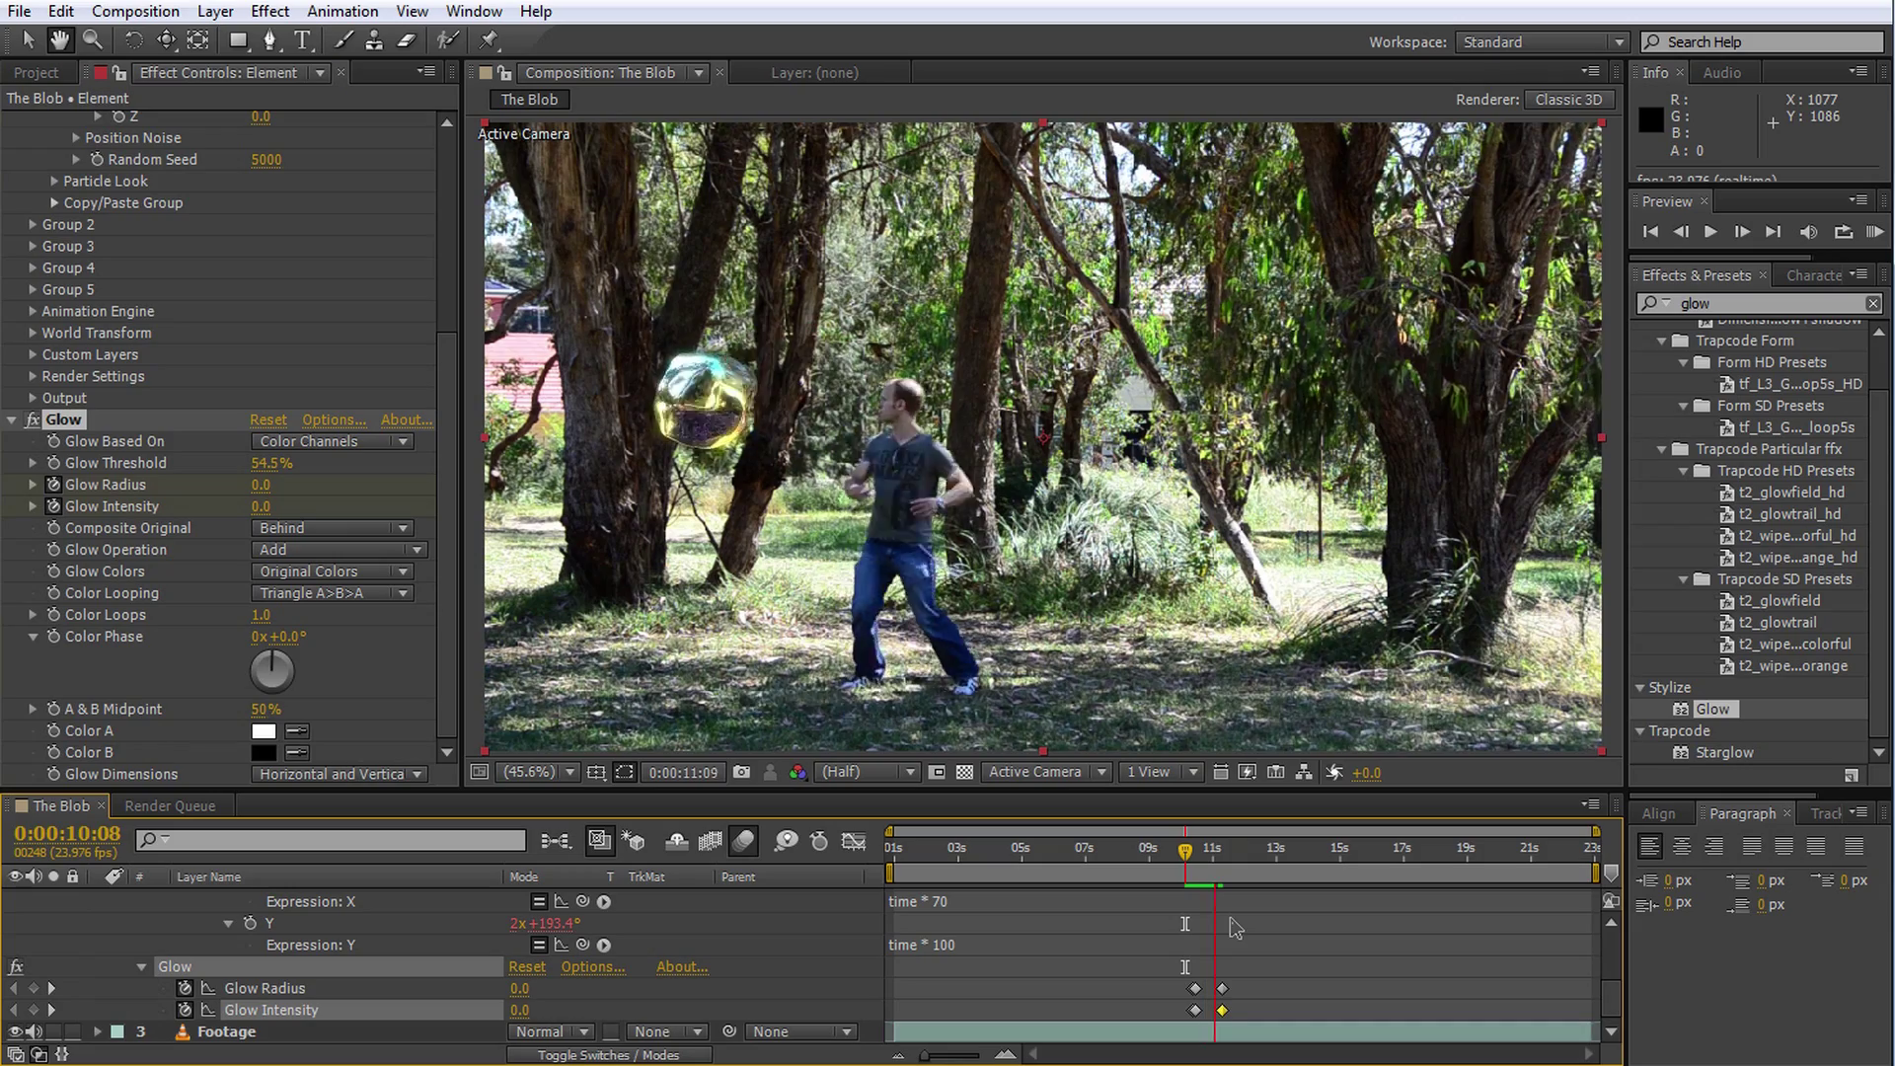
Copy the Glow Radius and Glow Intensity keyframes, paste them at 0:00:19:02 and preview the second flash
drag(1197, 971, 1232, 1019)
key(ctrl+c)
drag(1293, 856, 1464, 877)
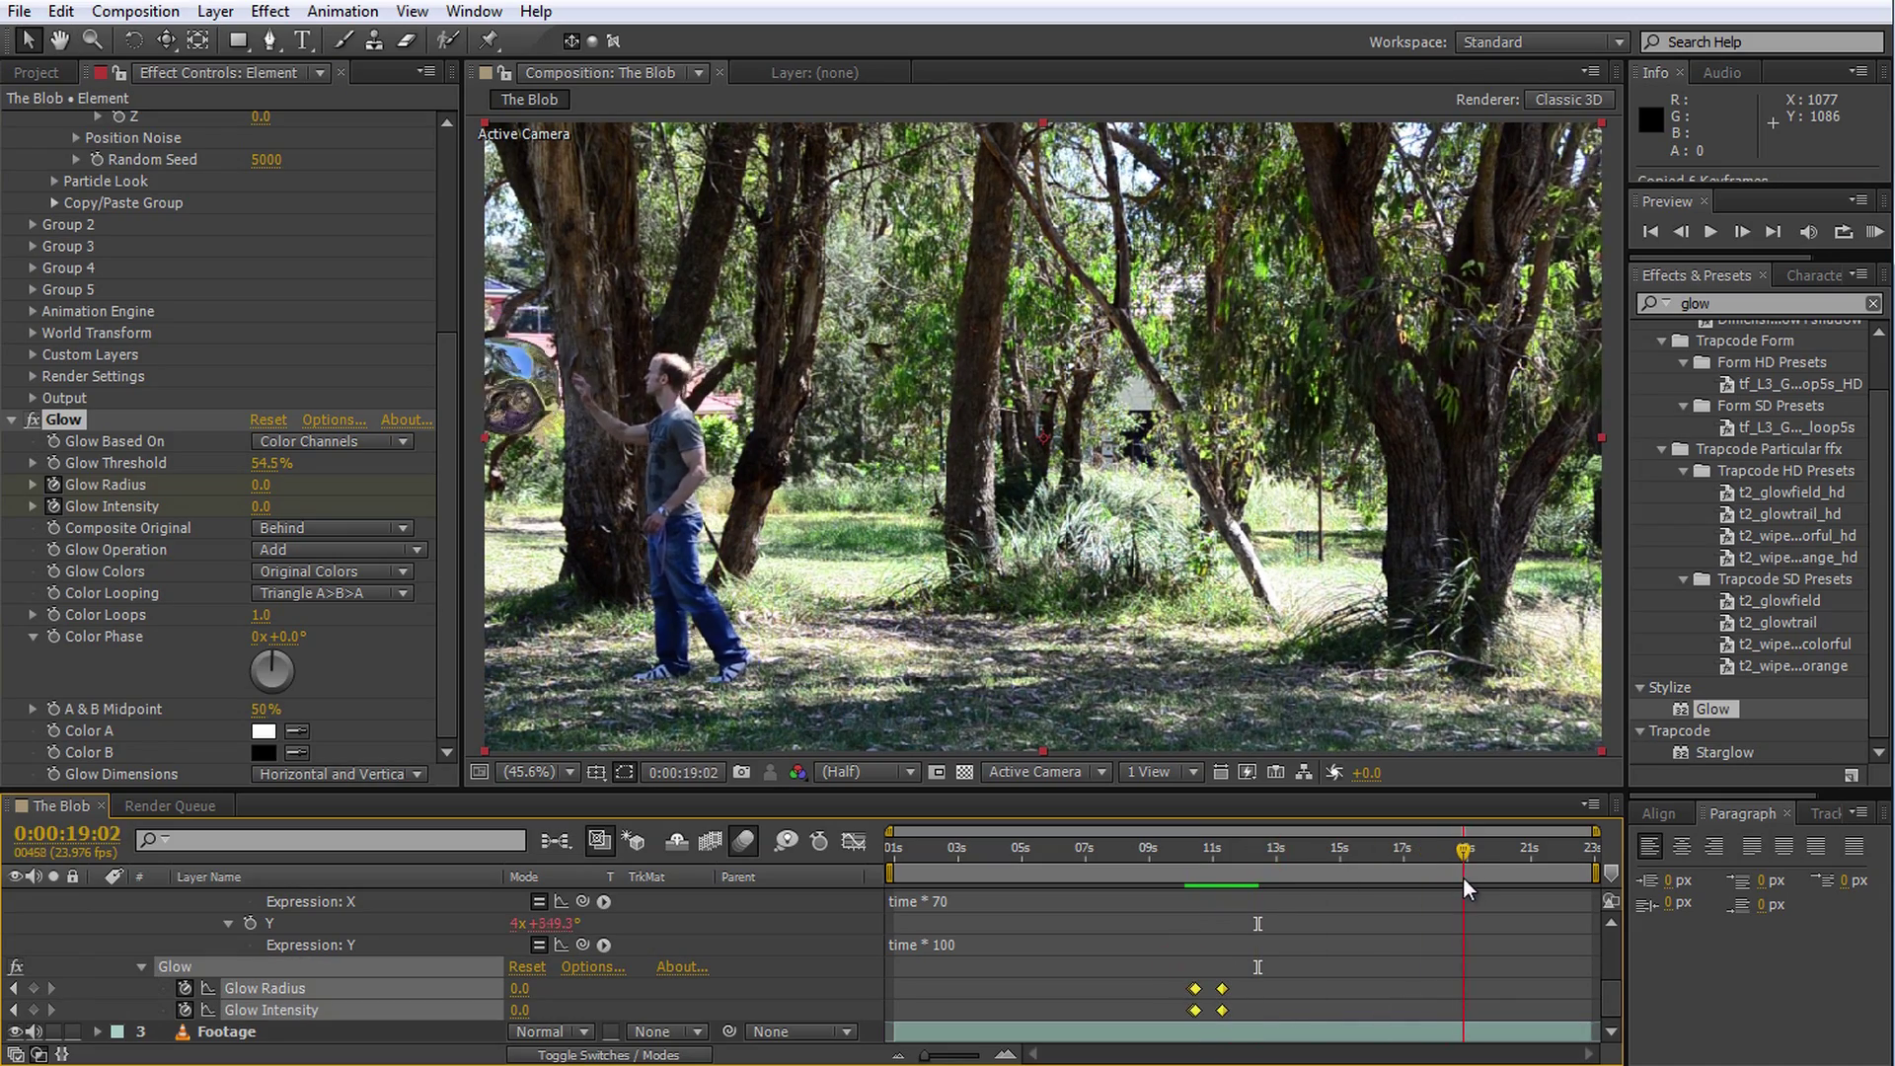
key(ctrl+v)
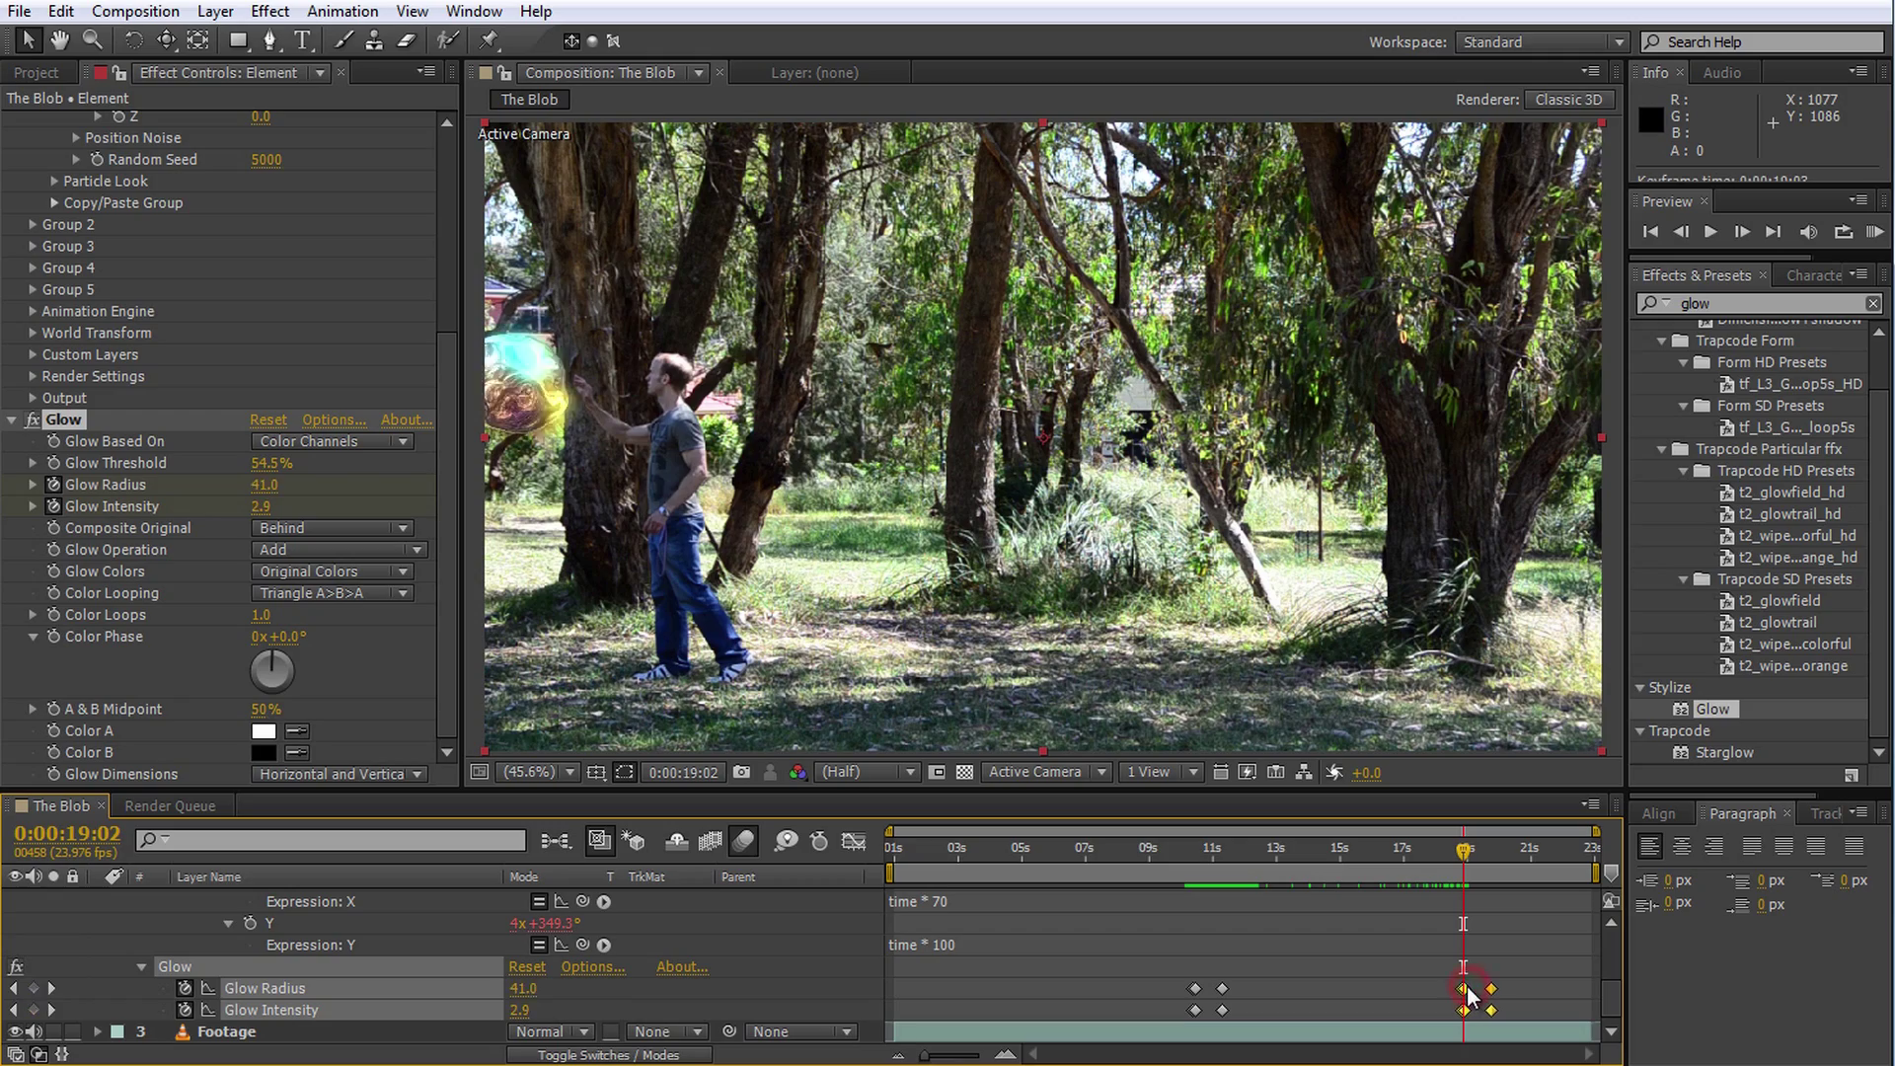
key(KP_0)
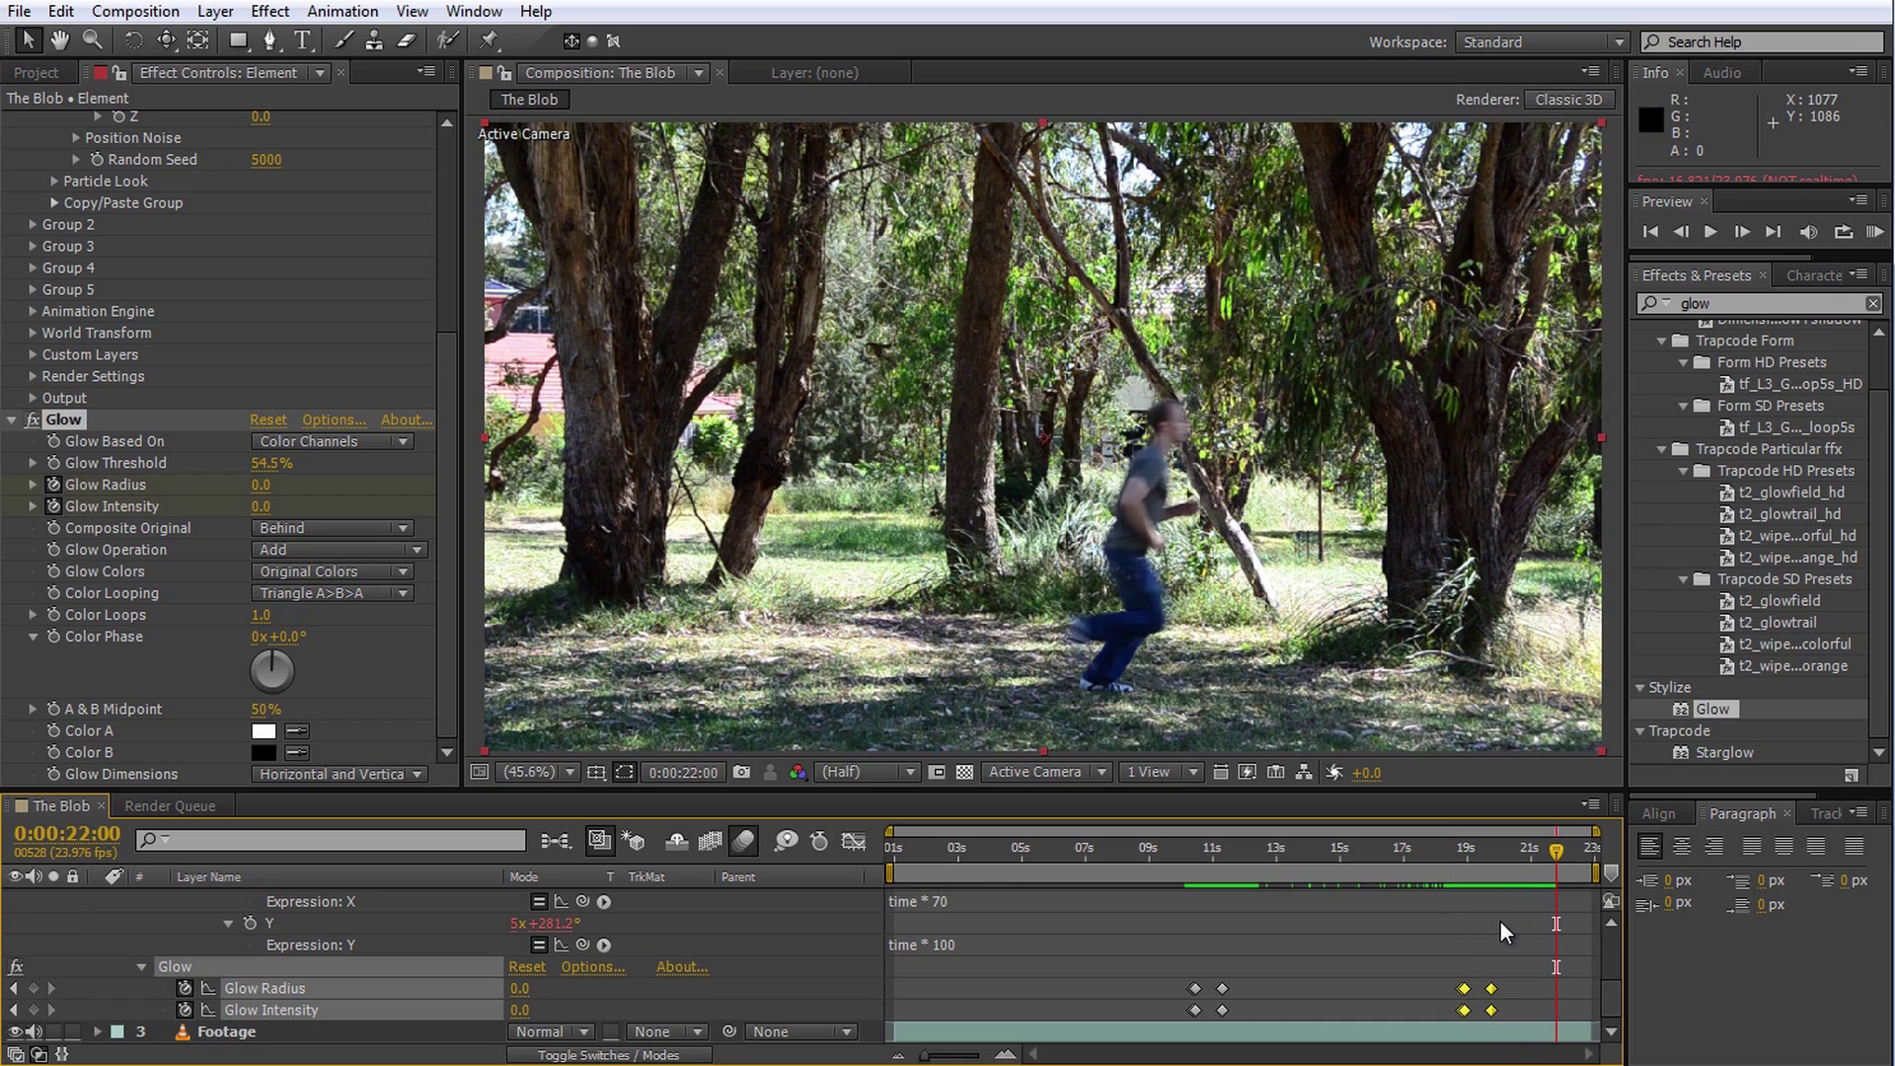
Enable motion blur for the Element layer and return to 0:00:01:05
scroll(1009, 996, up, 5)
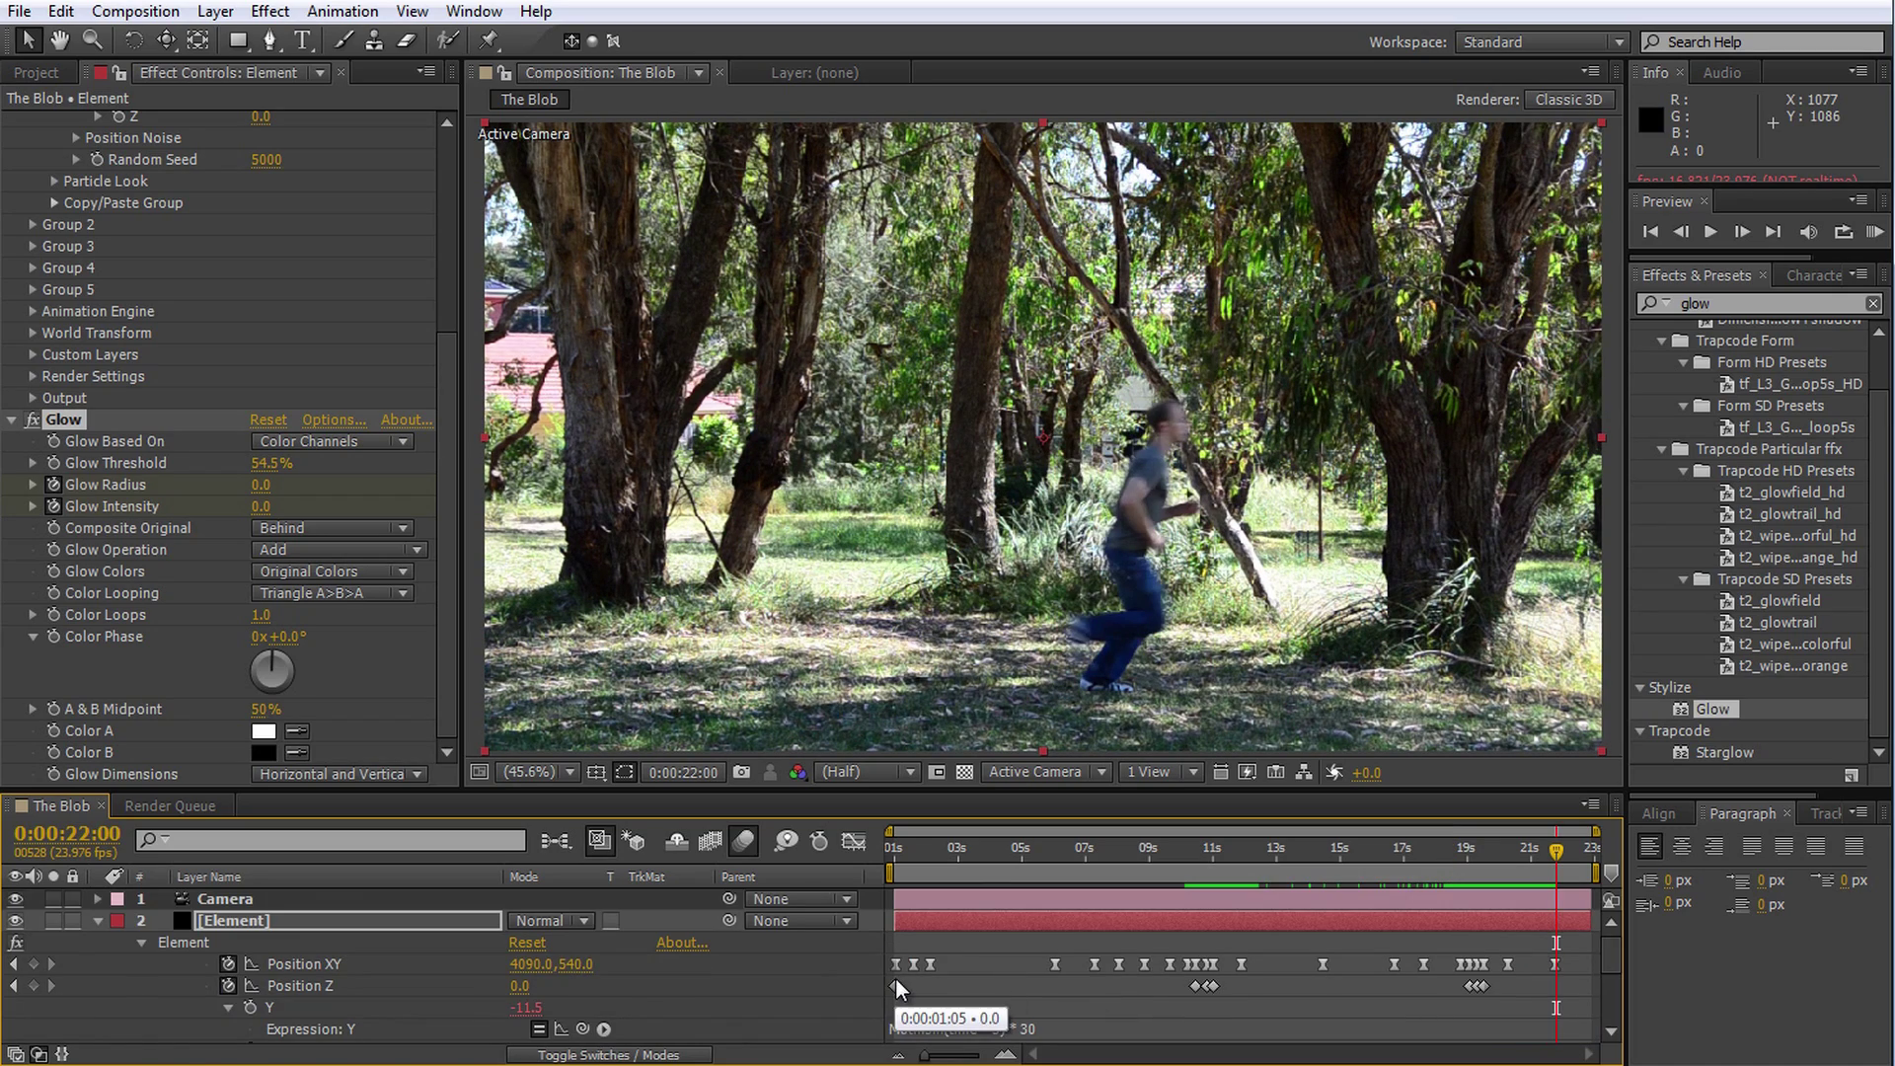
key(F4)
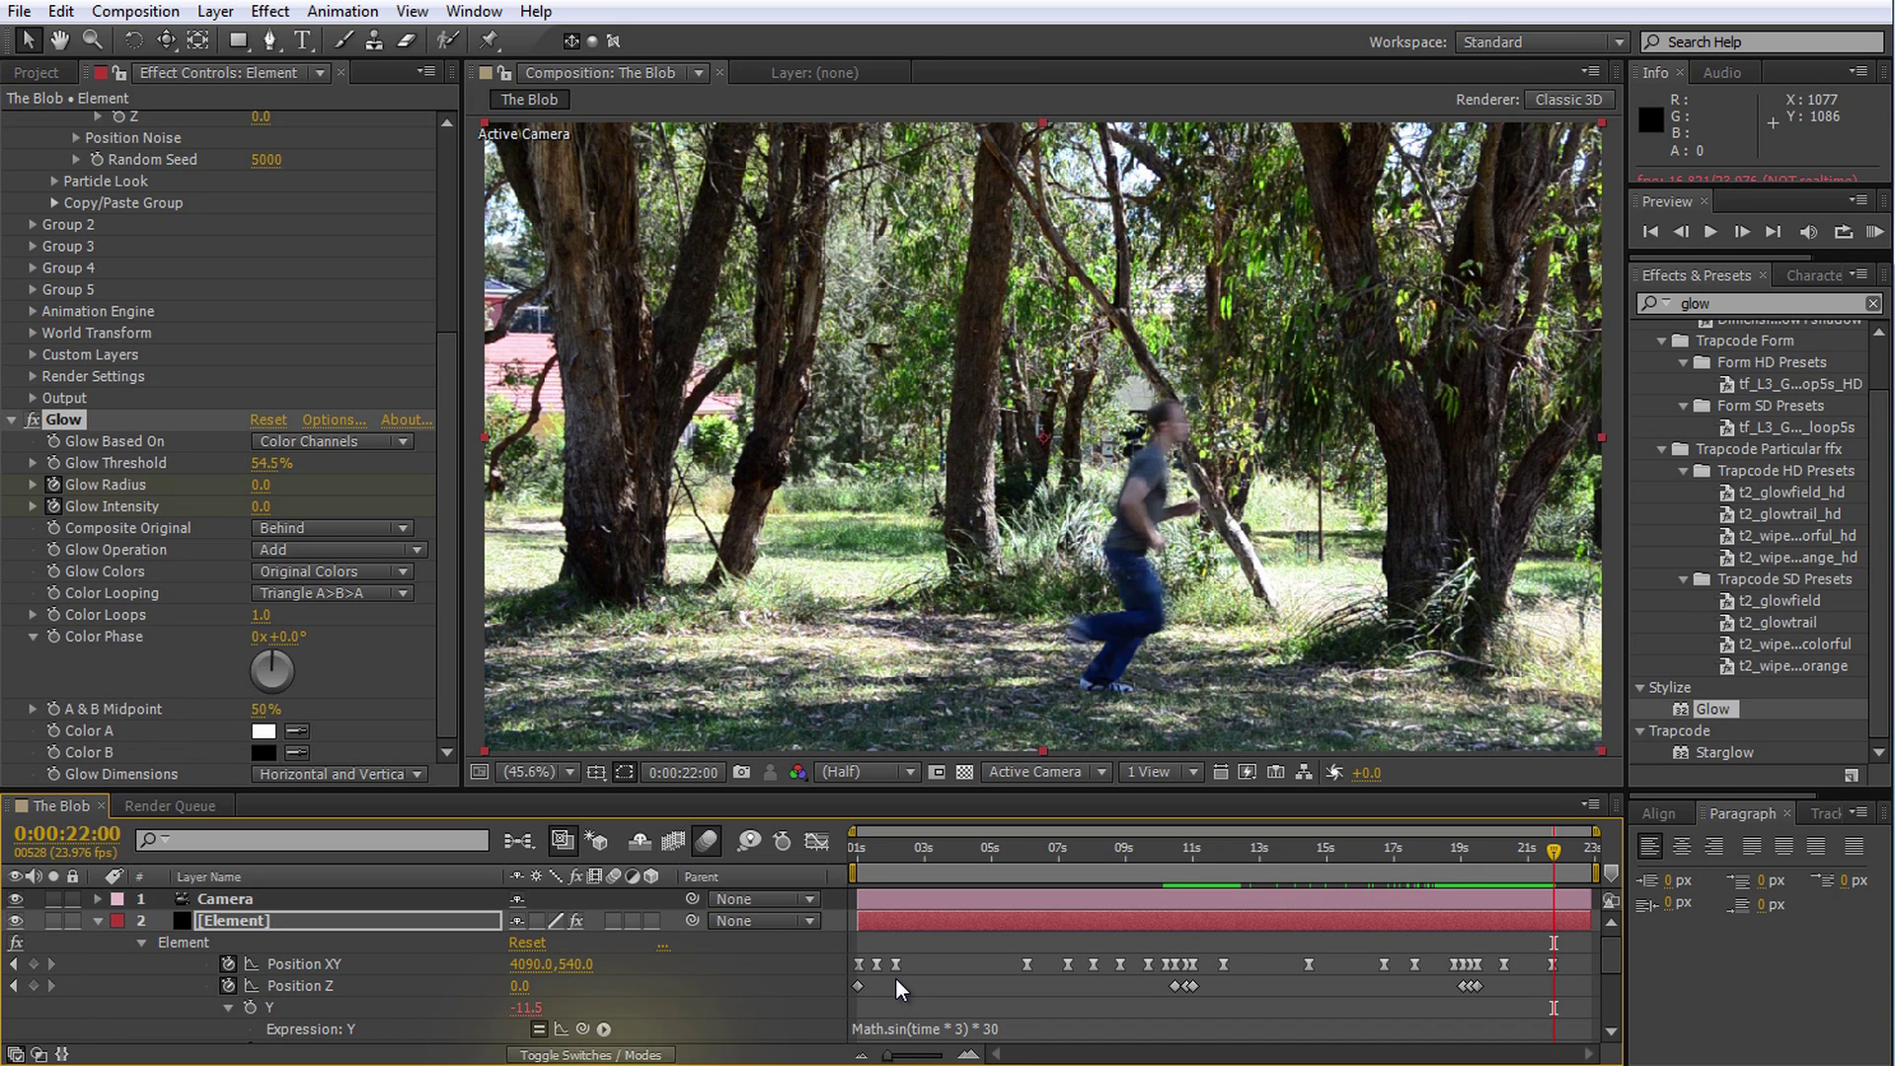
click(612, 921)
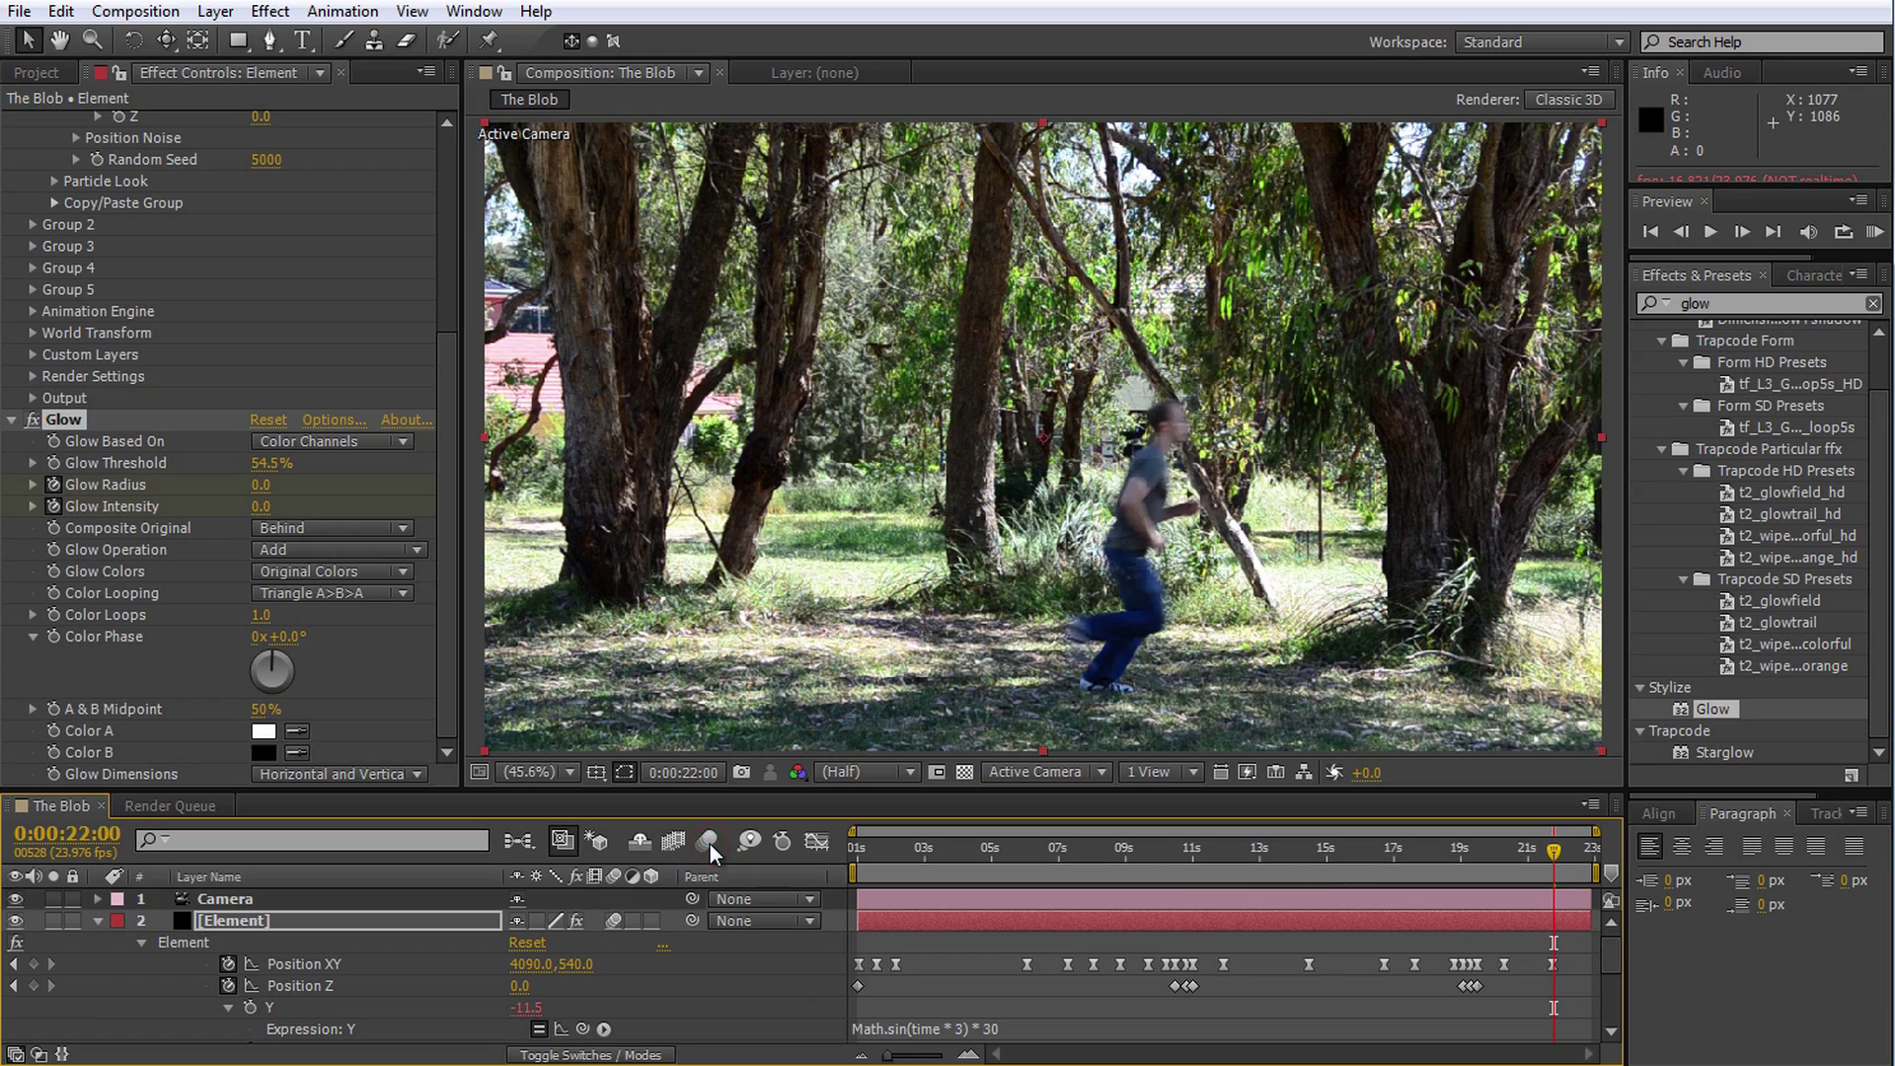
drag(928, 864, 749, 882)
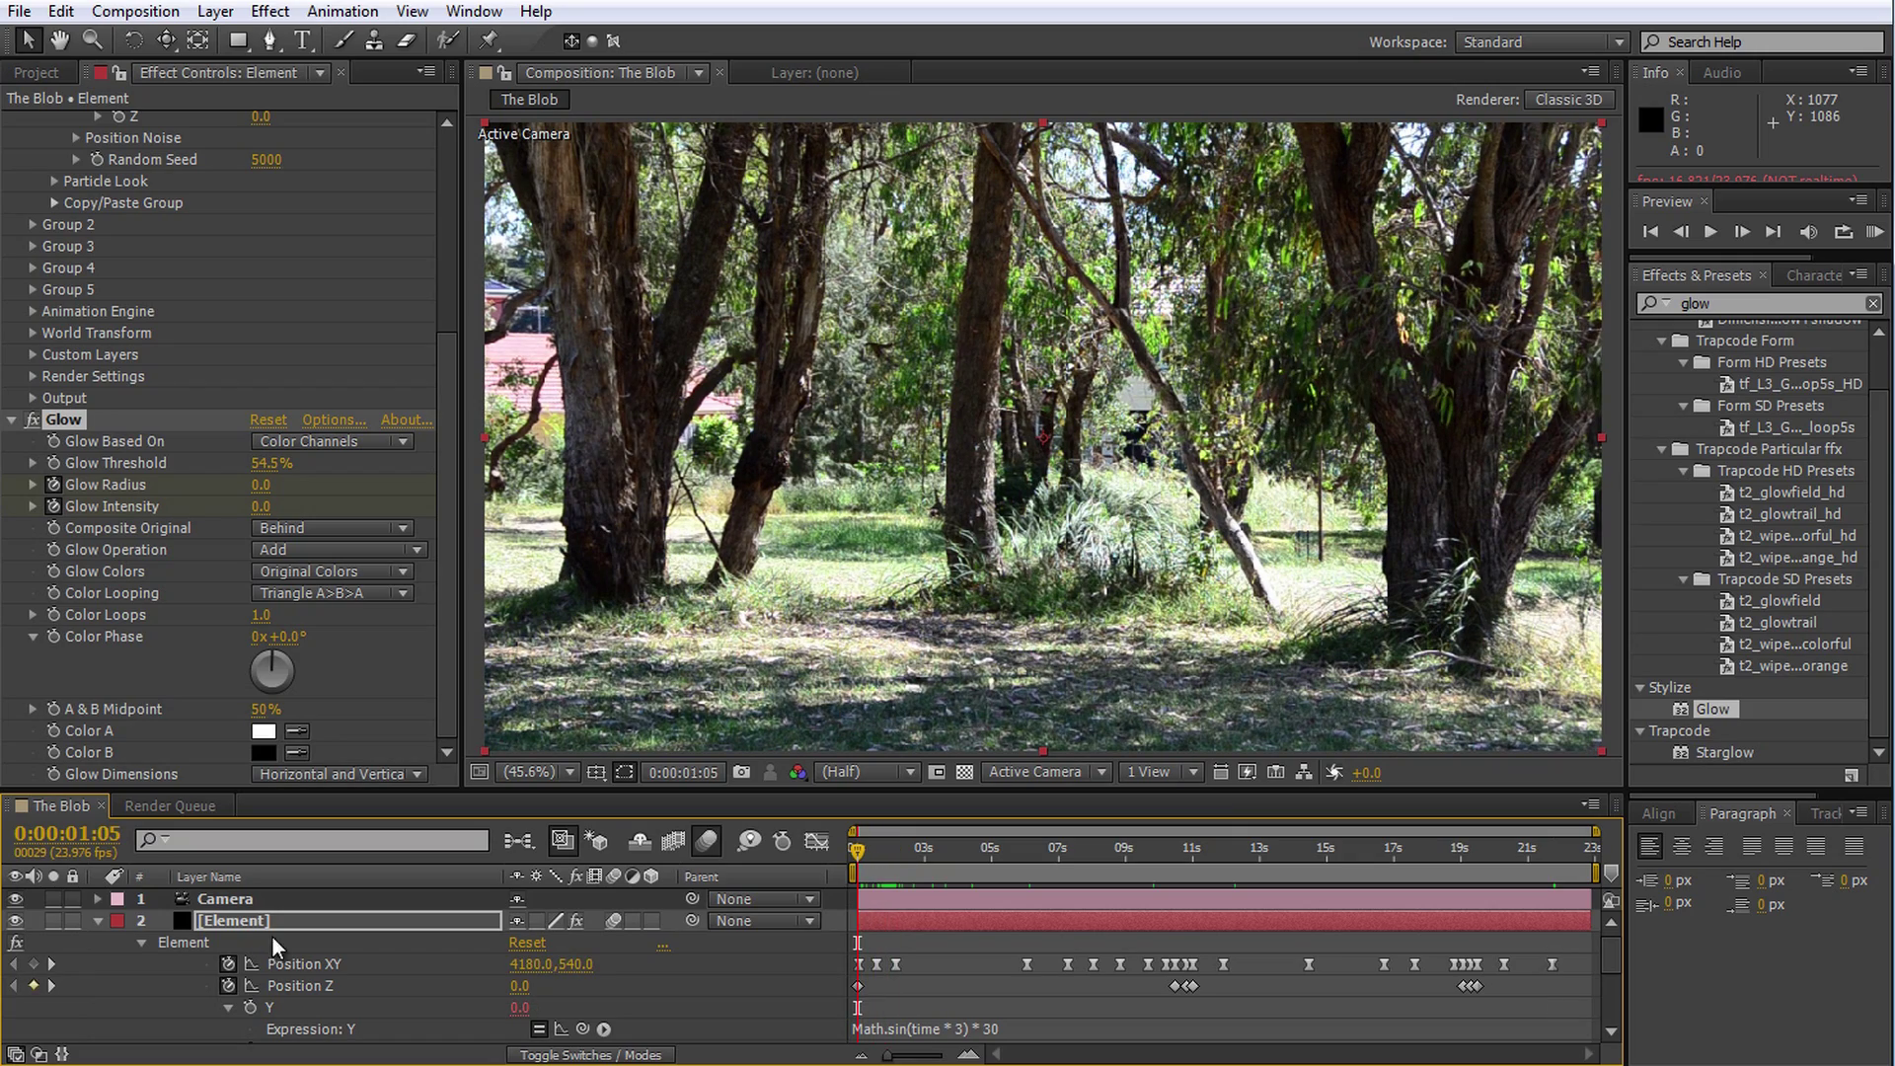
Duplicate the Element layer at 0:00:02:07 and rename the copy Shadow
click(98, 920)
drag(873, 862, 892, 862)
click(367, 922)
key(ctrl+d)
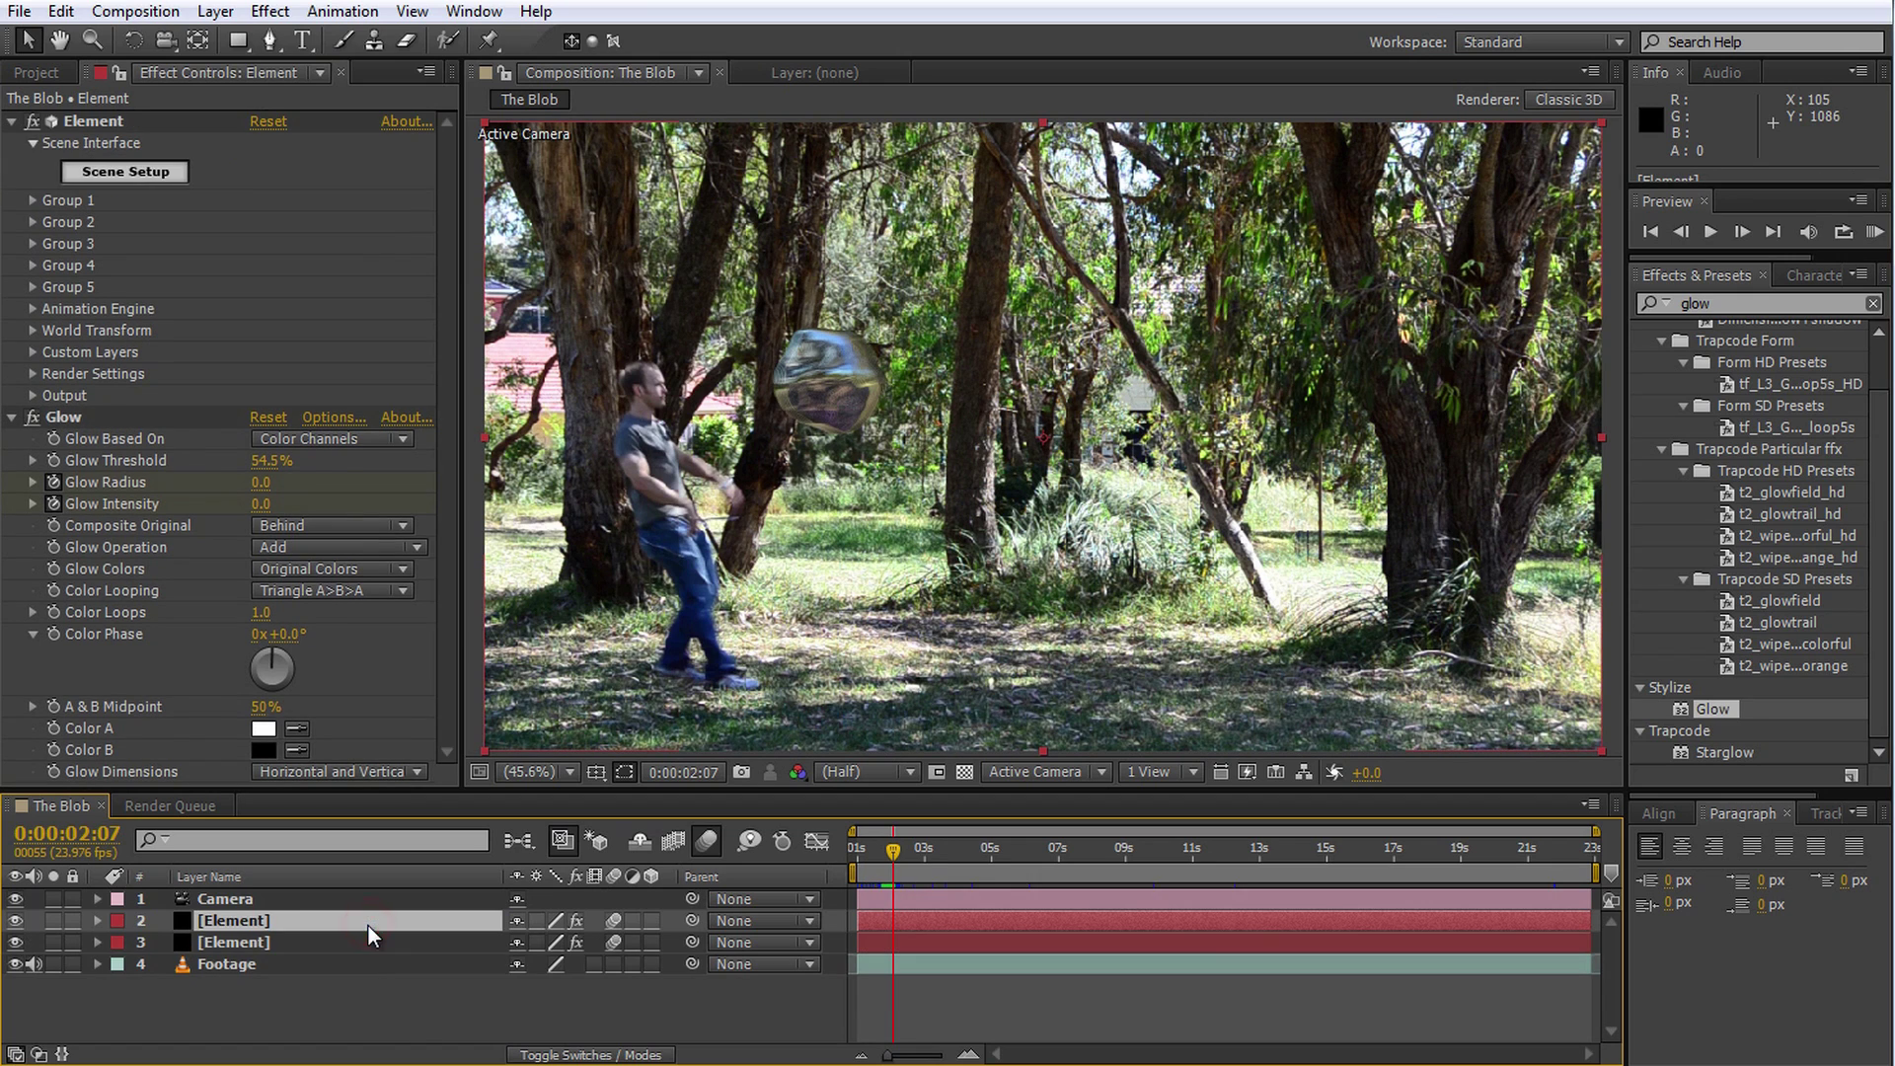
key(Return)
text(Sha)
key(Return)
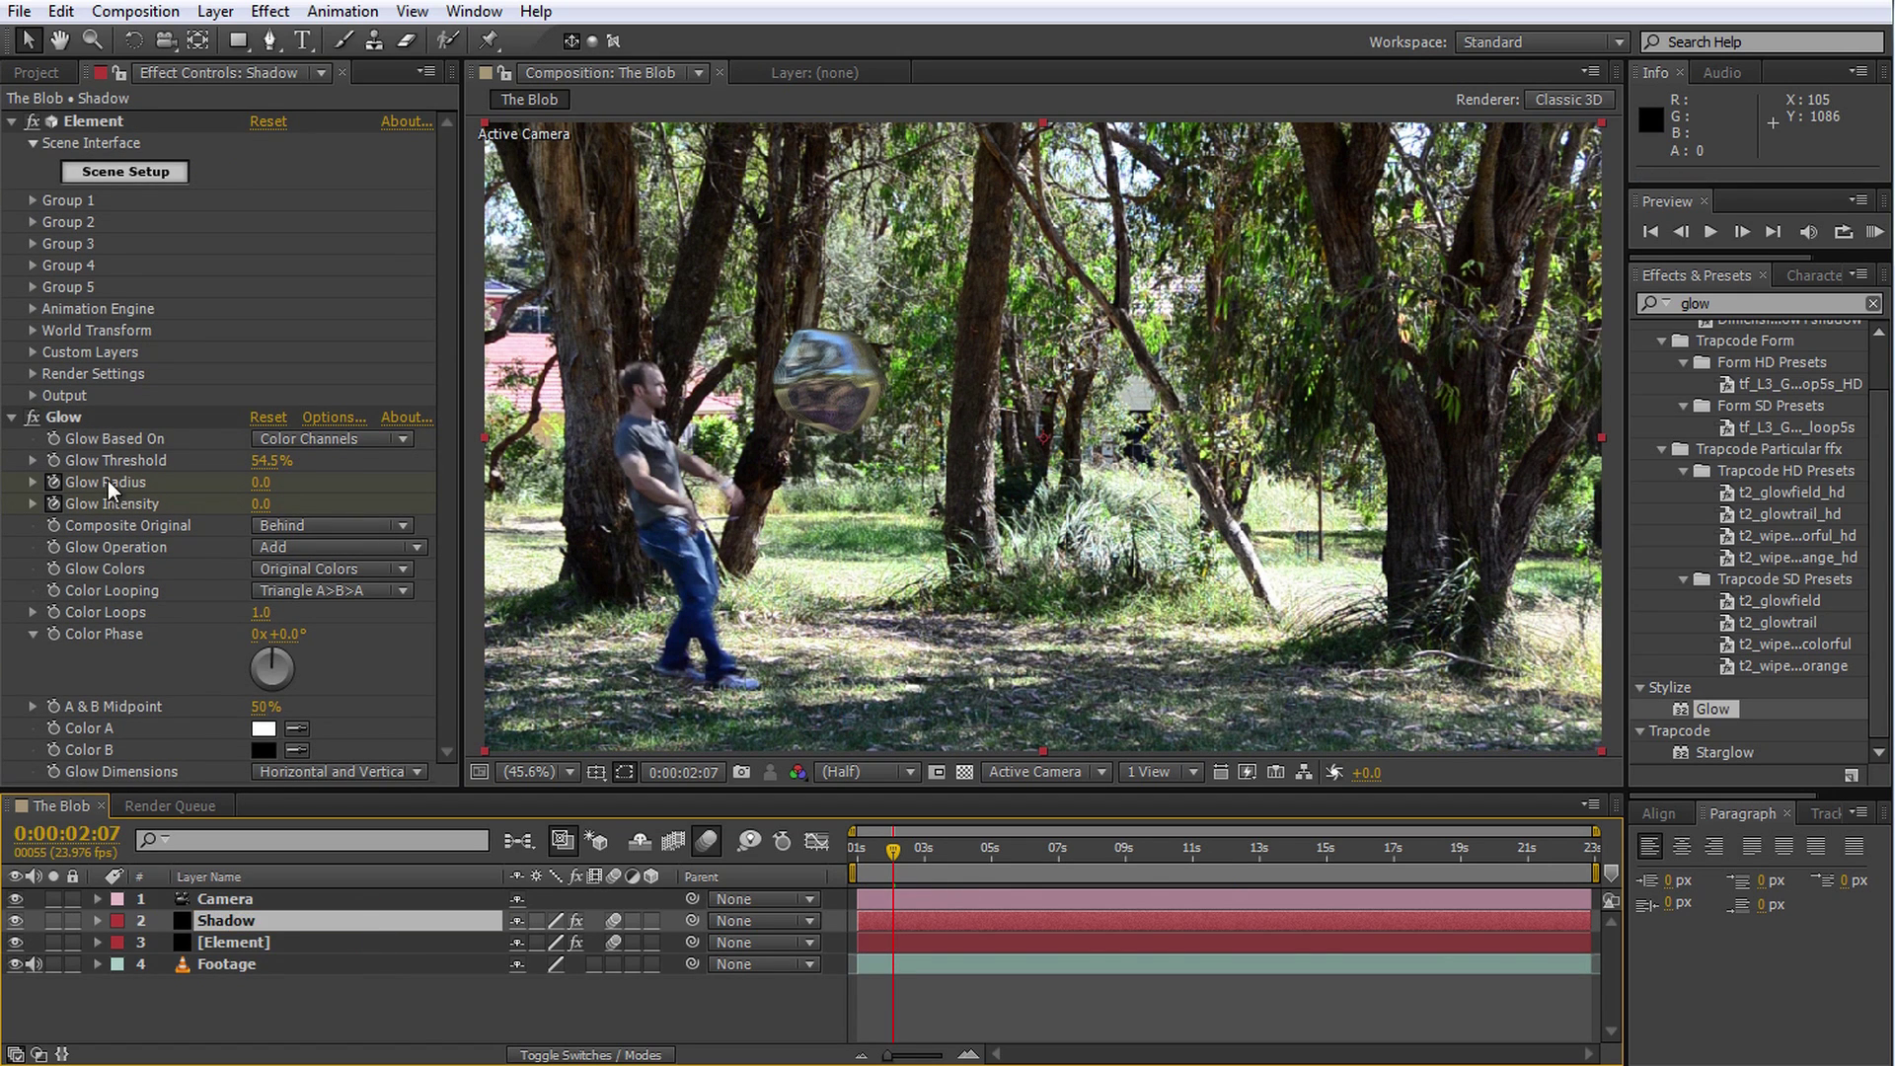
Replace the Shadow layer's Glow with Hue/Saturation, setting Master Saturation and Master Lightness to -100
click(67, 422)
key(Delete)
double_click(1741, 303)
text(hue)
double_click(1723, 436)
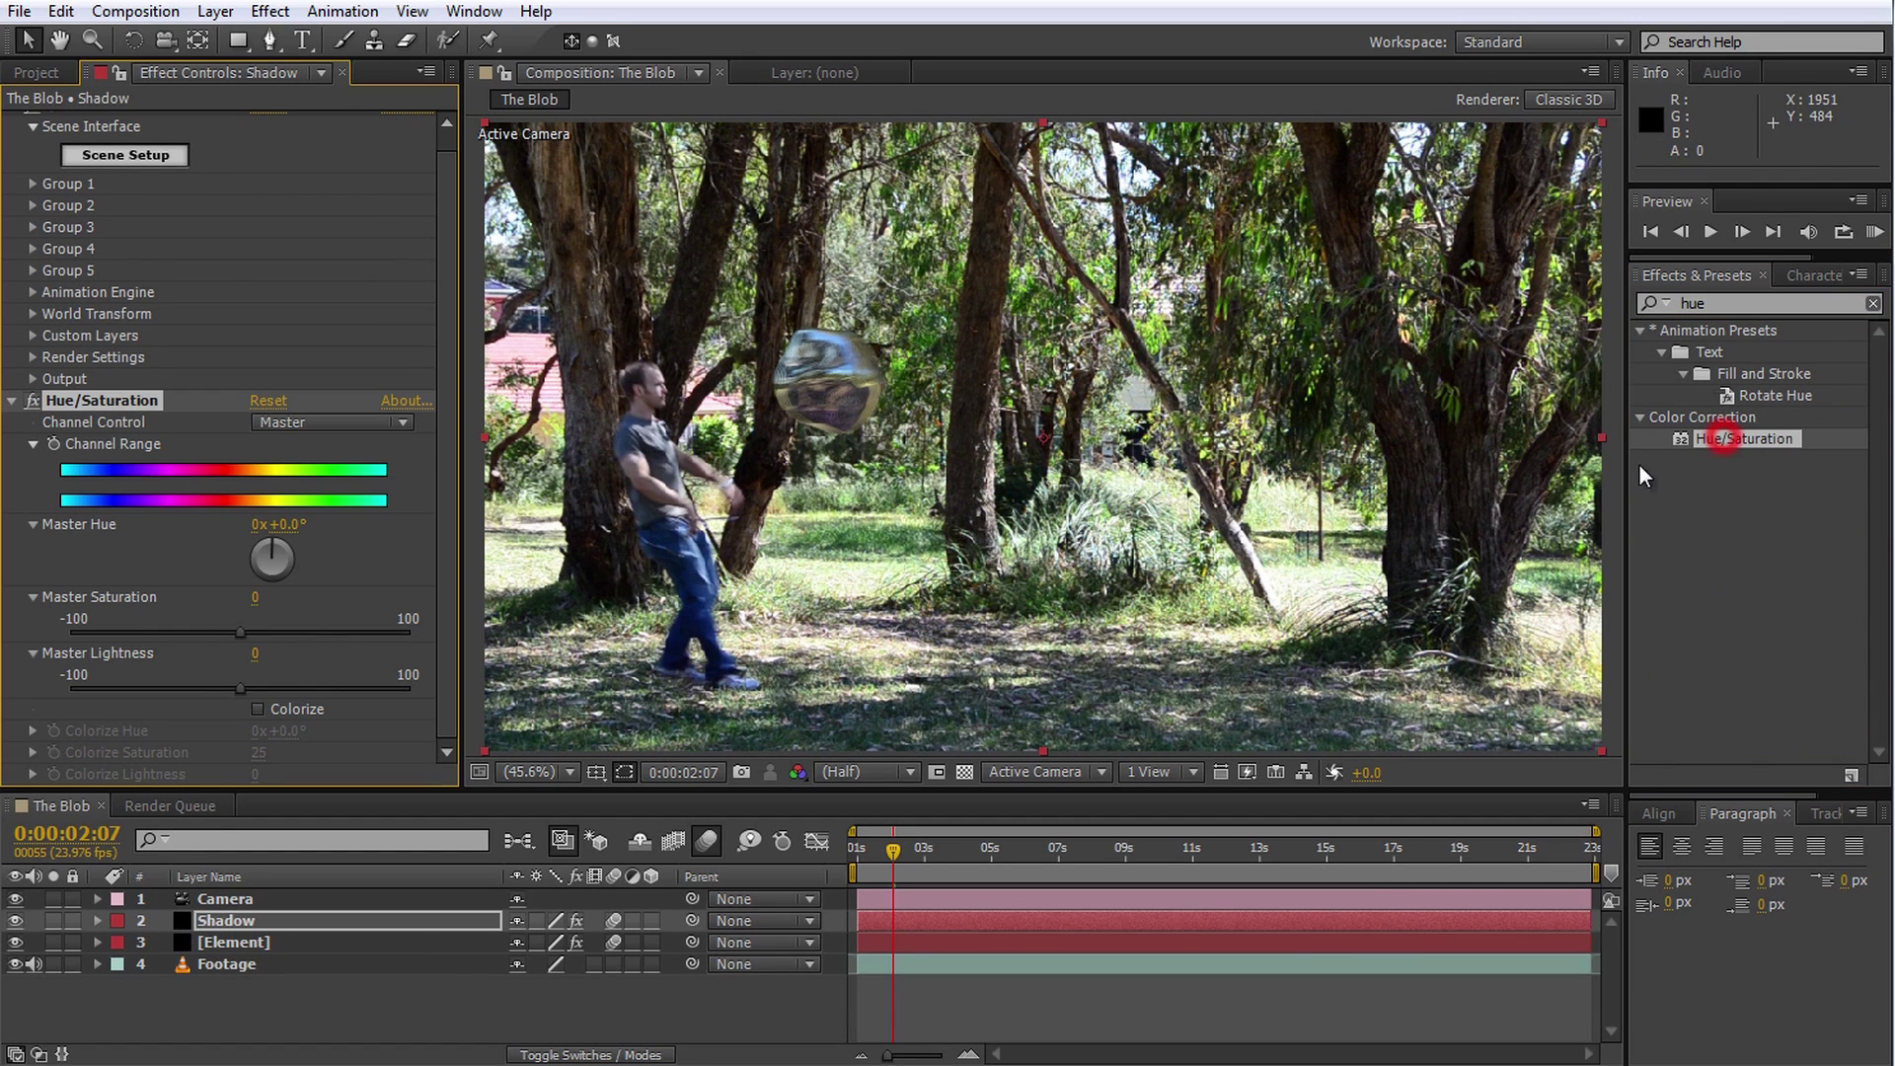
drag(244, 632, 69, 632)
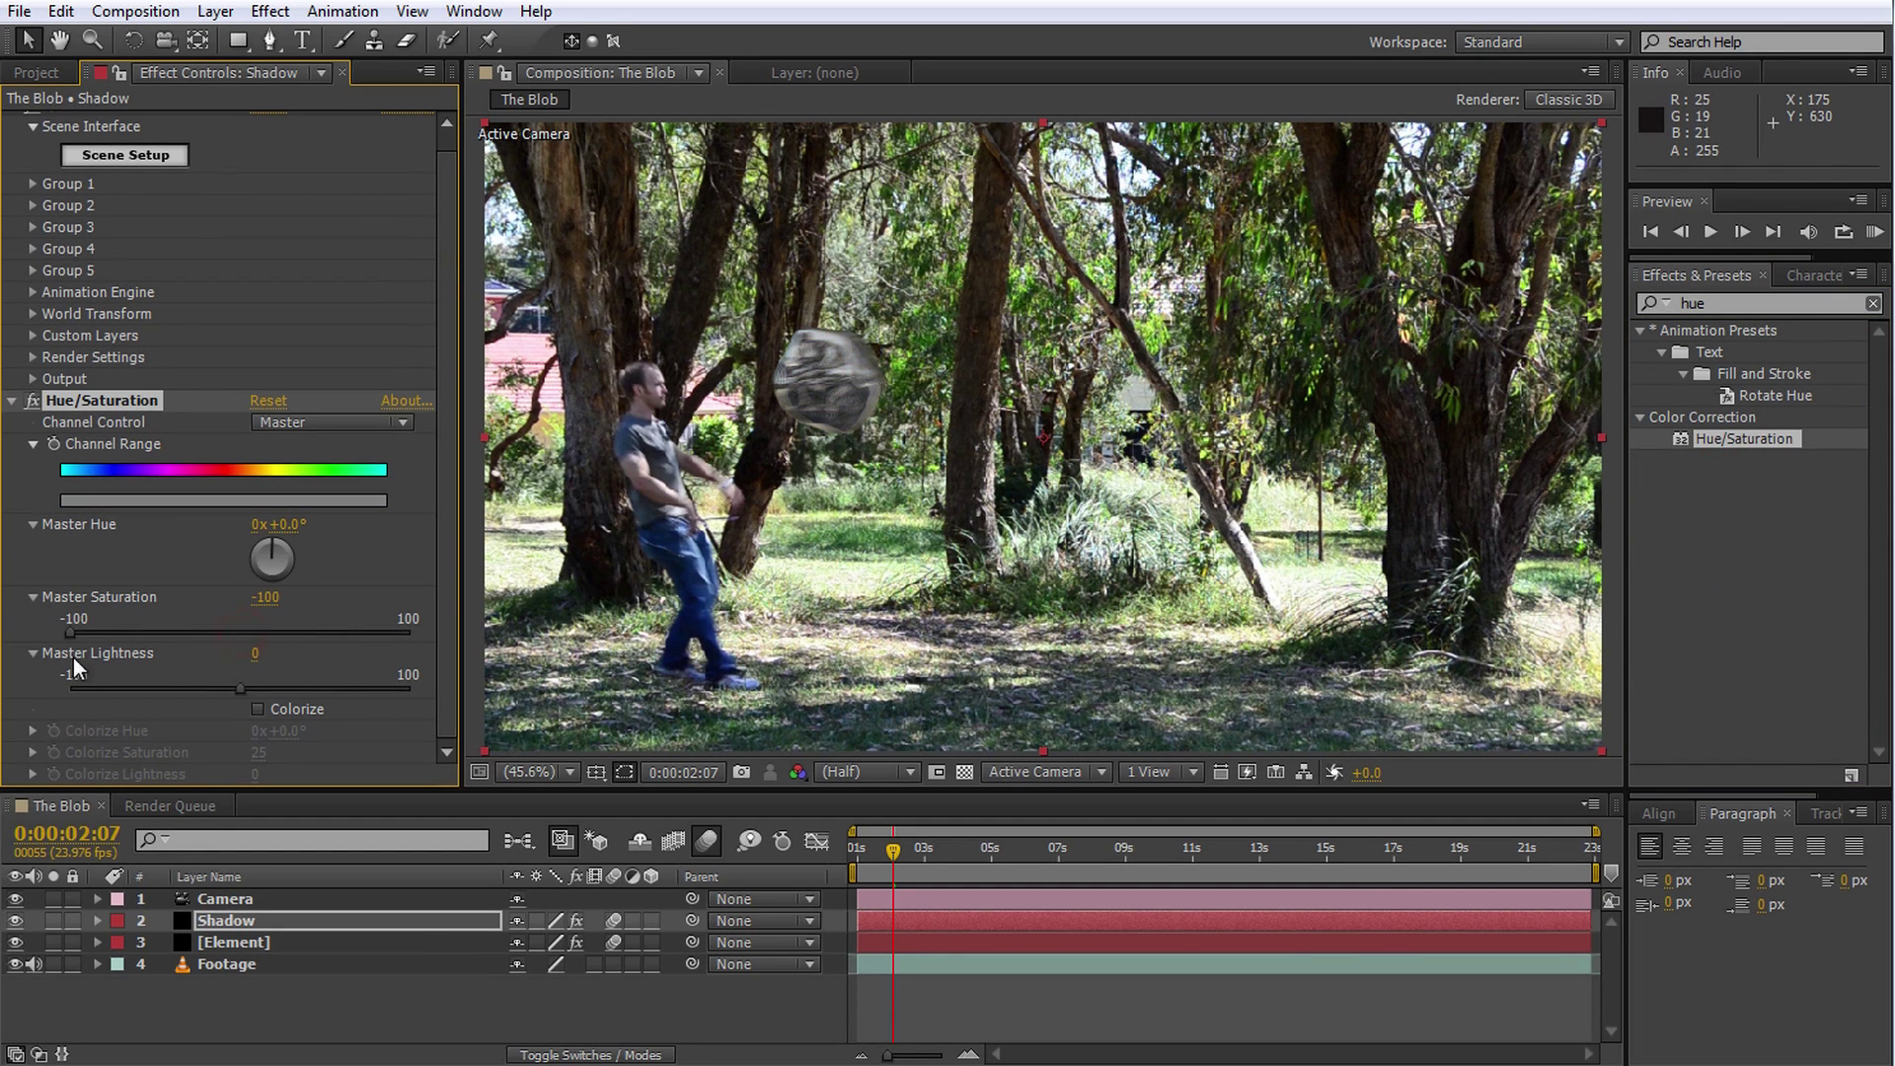
drag(239, 691, 2, 693)
Add Fast Blur to the Shadow layer with a Blurriness of 36
click(1732, 303)
text(fast)
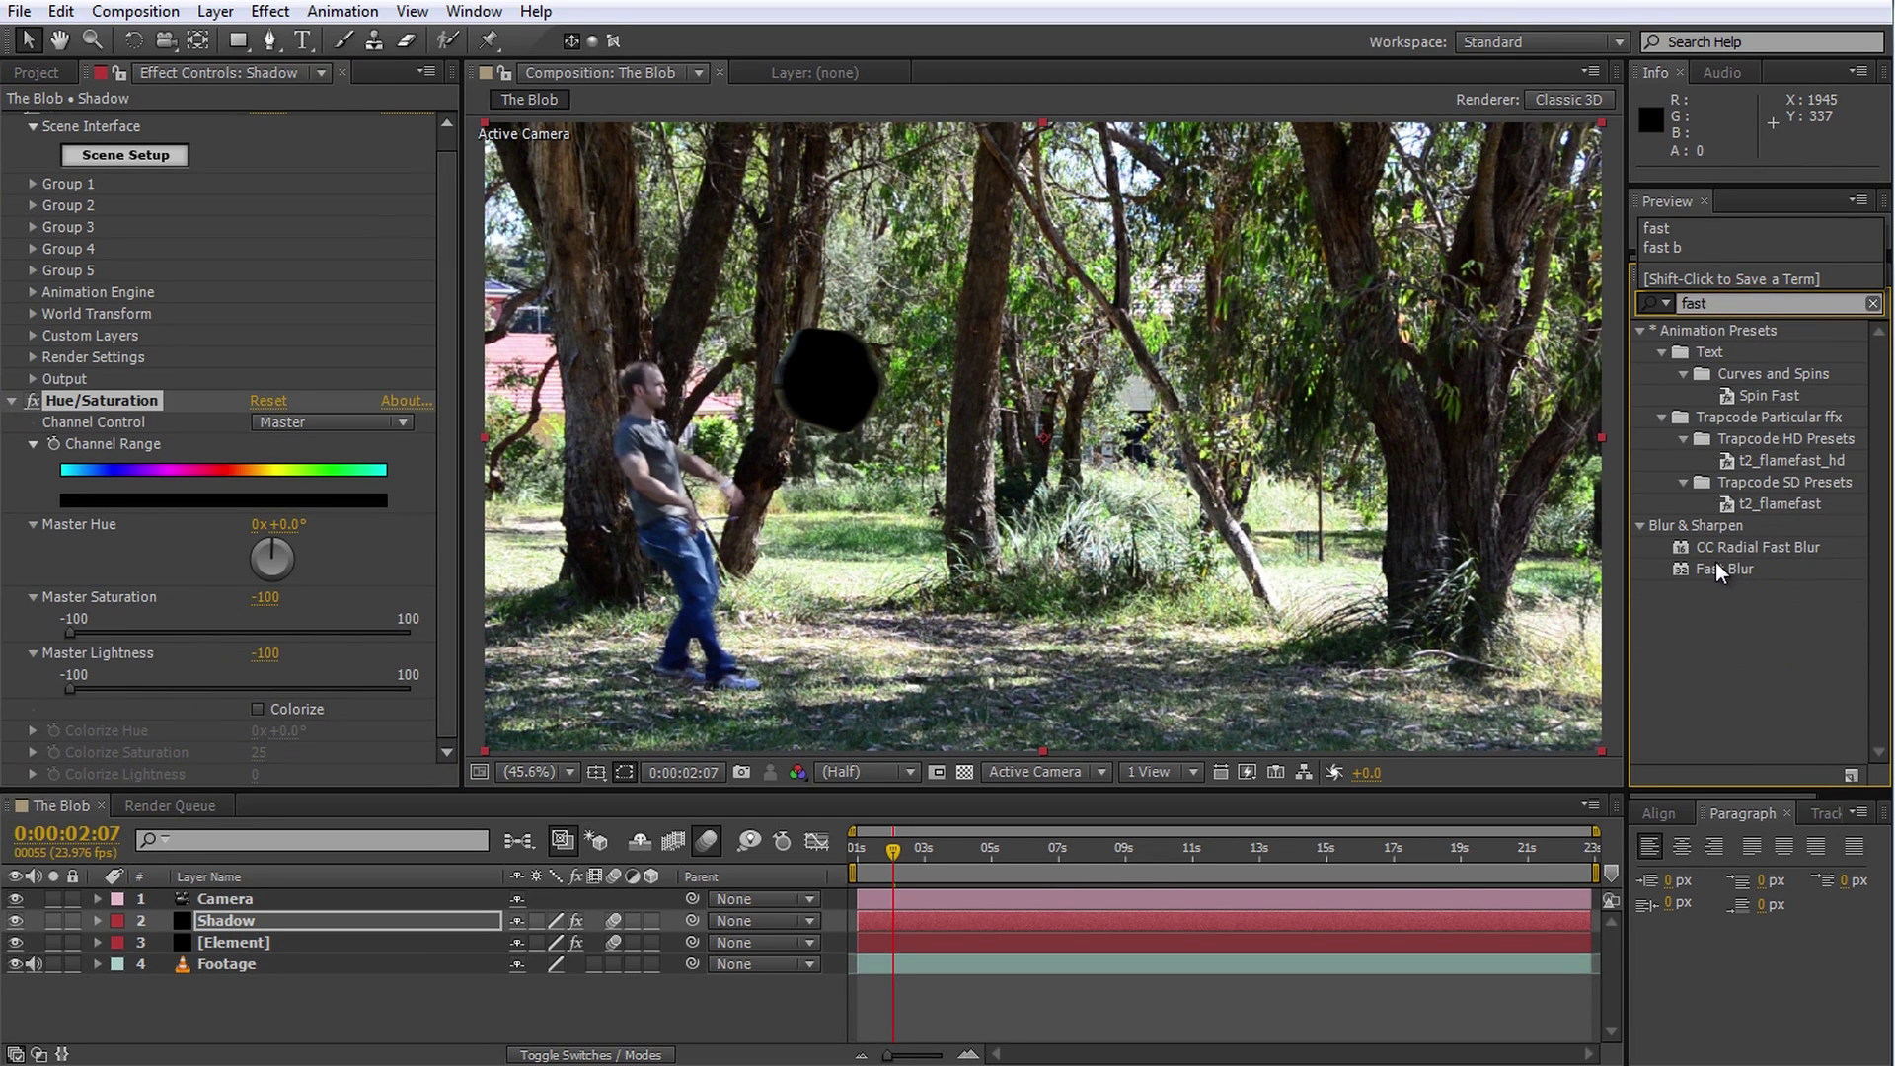
double_click(1720, 568)
drag(285, 733, 312, 734)
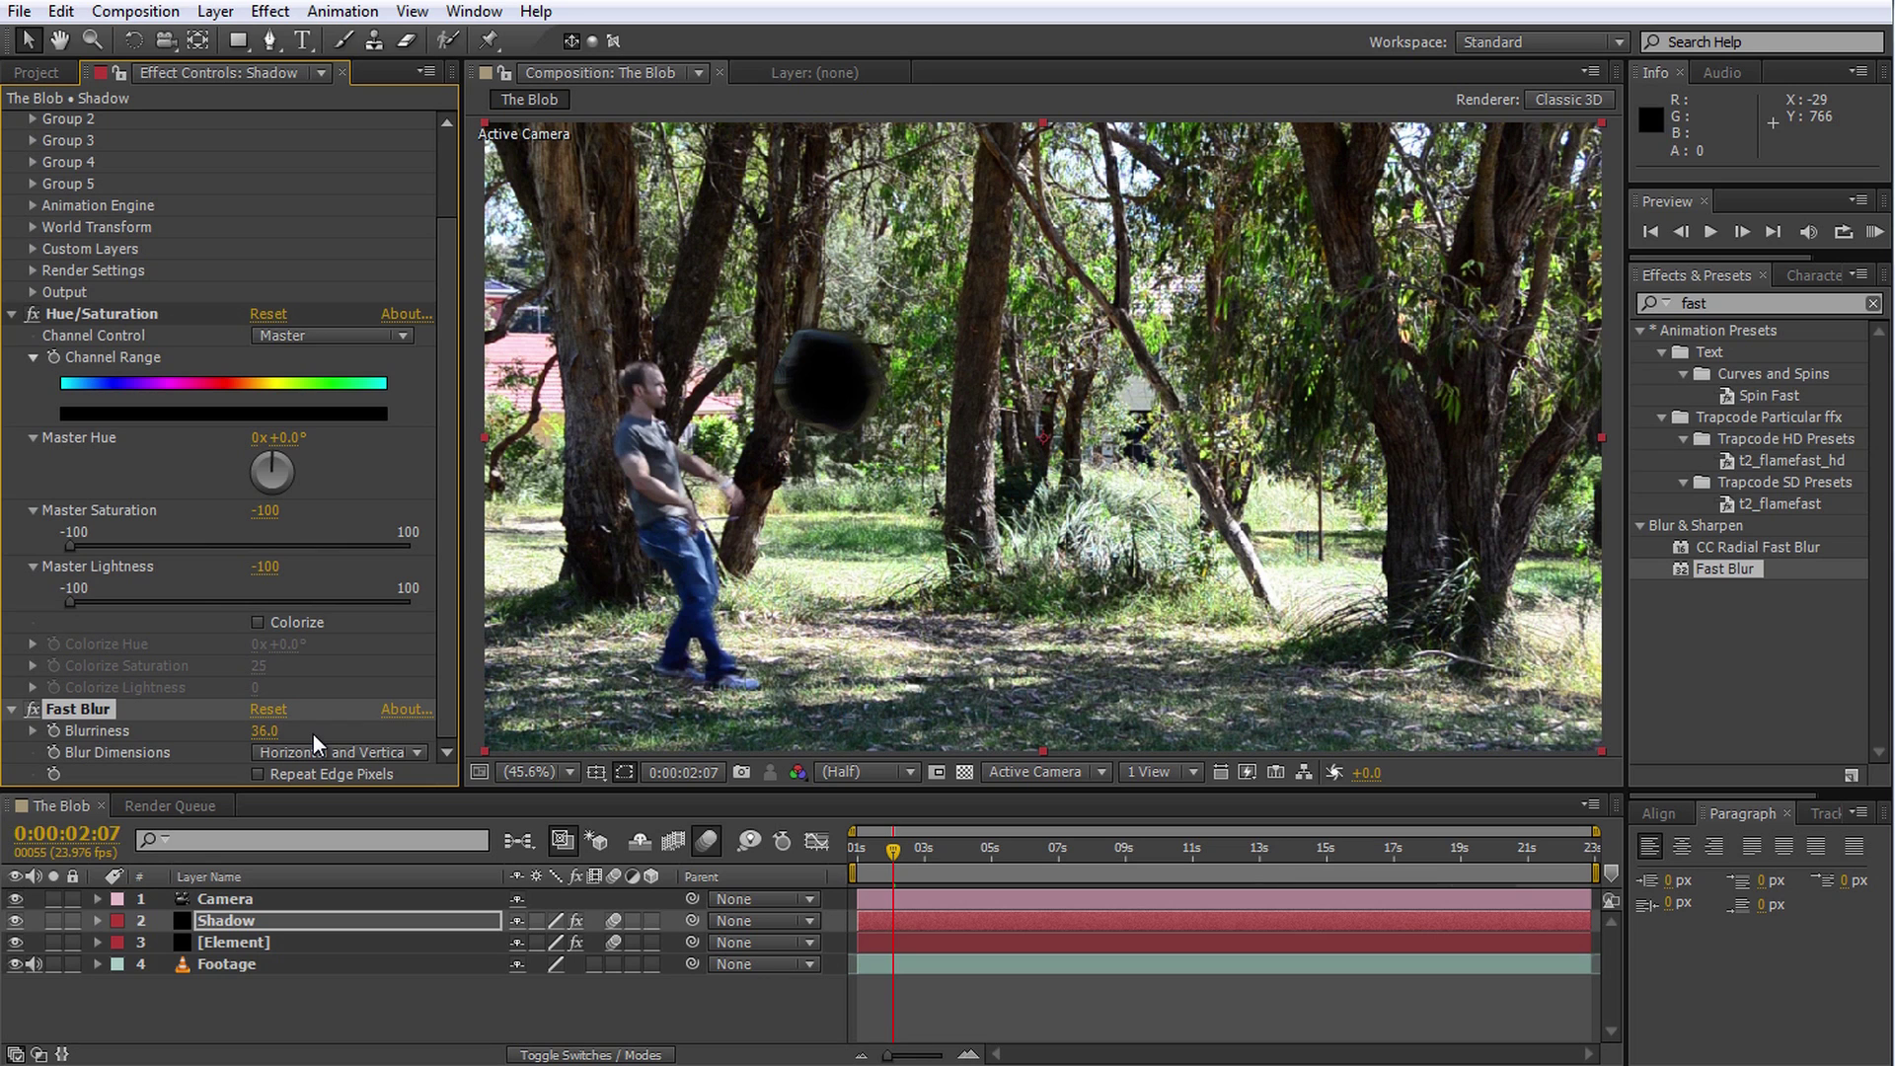
Make the Shadow layer 3D and rotate it about its X axis until it lies flat like the ground
click(1074, 545)
key(comma)
key(comma)
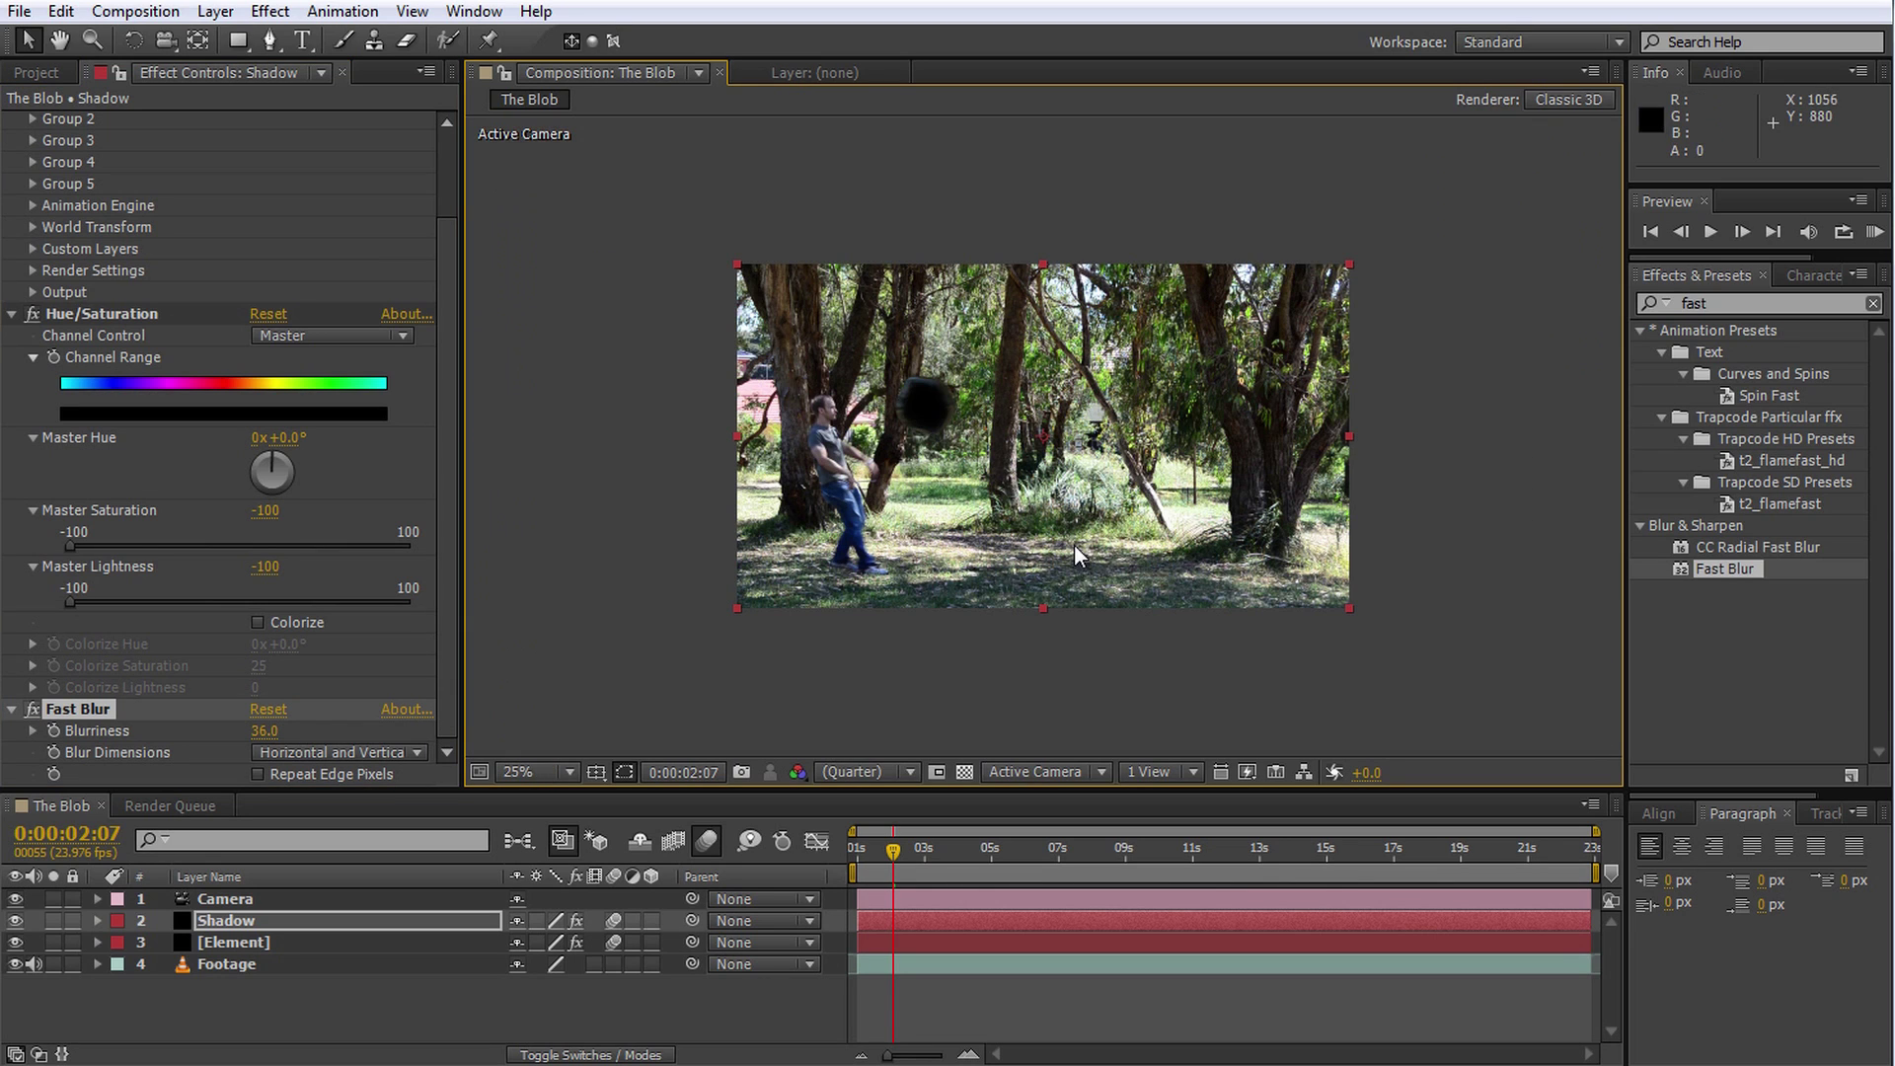
click(653, 920)
click(1177, 660)
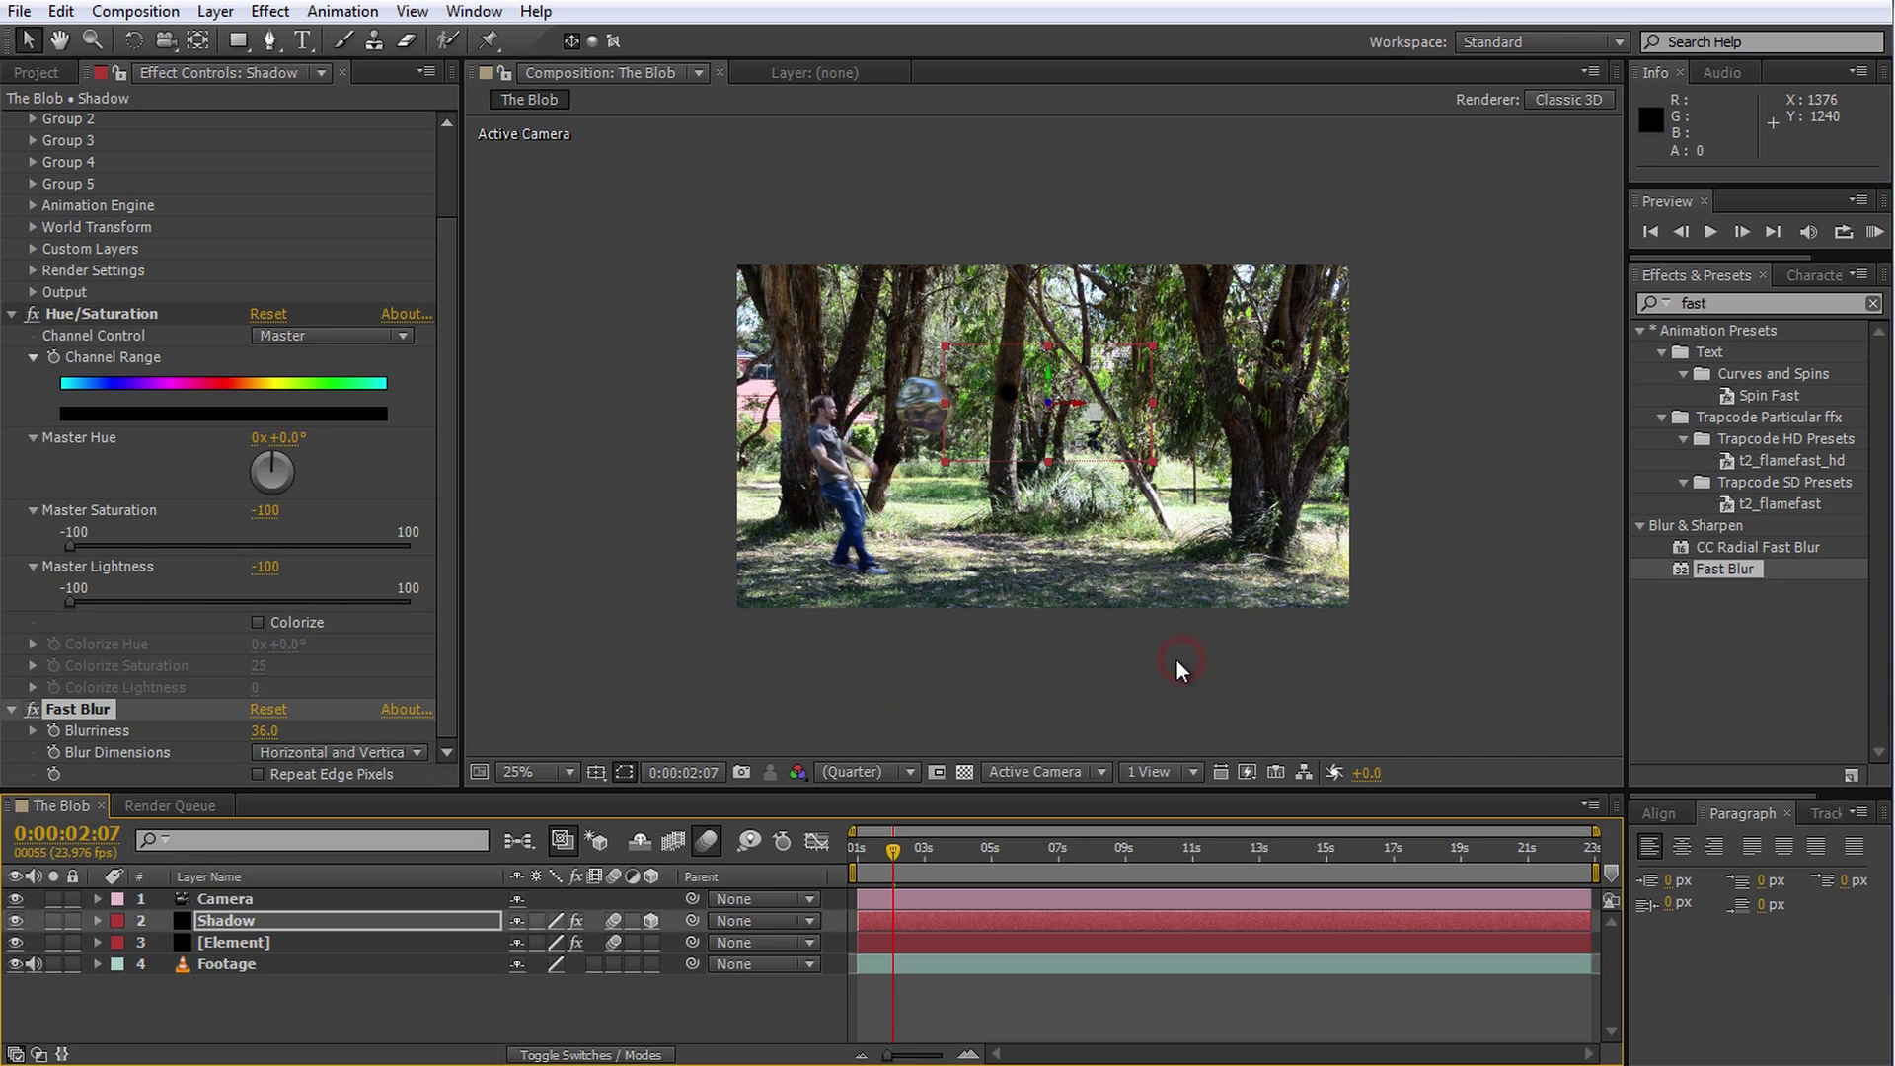
click(1348, 584)
key(w)
drag(1073, 460, 1064, 480)
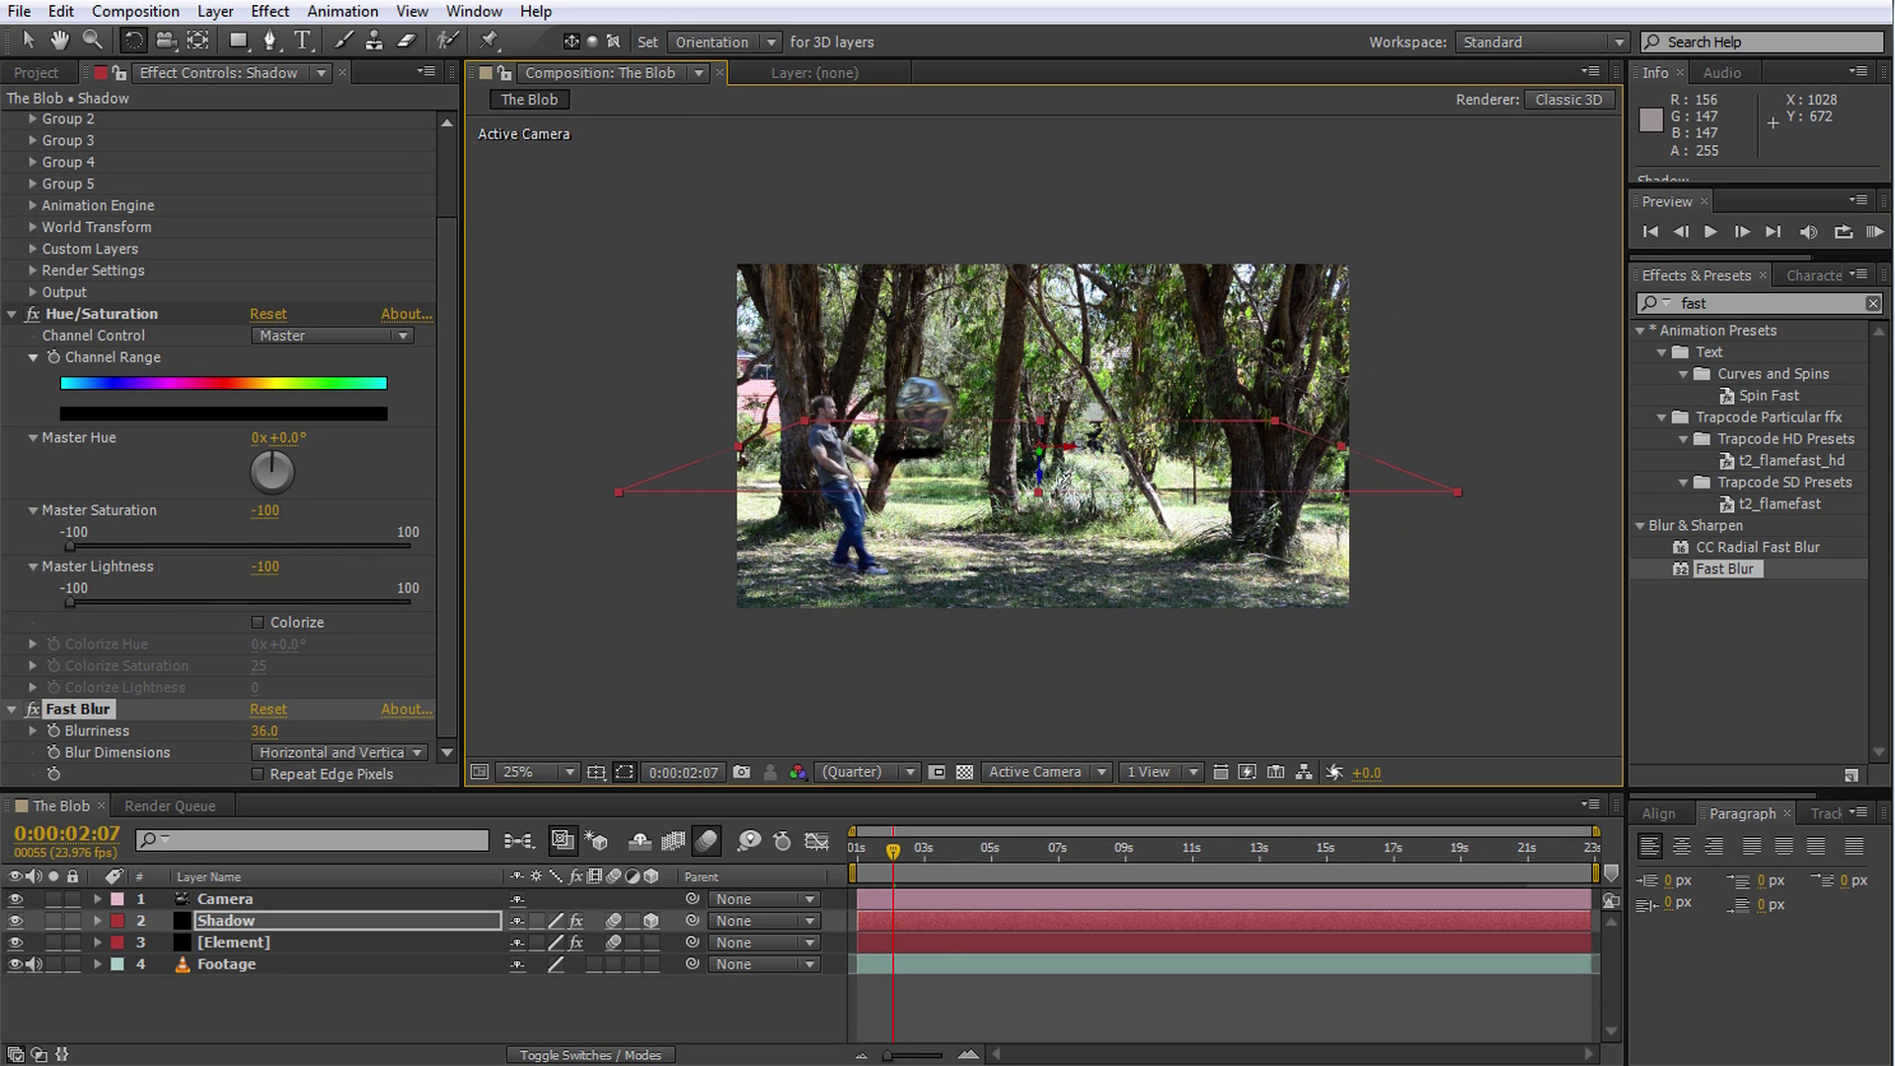
Move the Shadow layer down onto the grass beneath the blob and scale it up beyond the frame's width
click(1063, 466)
key(v)
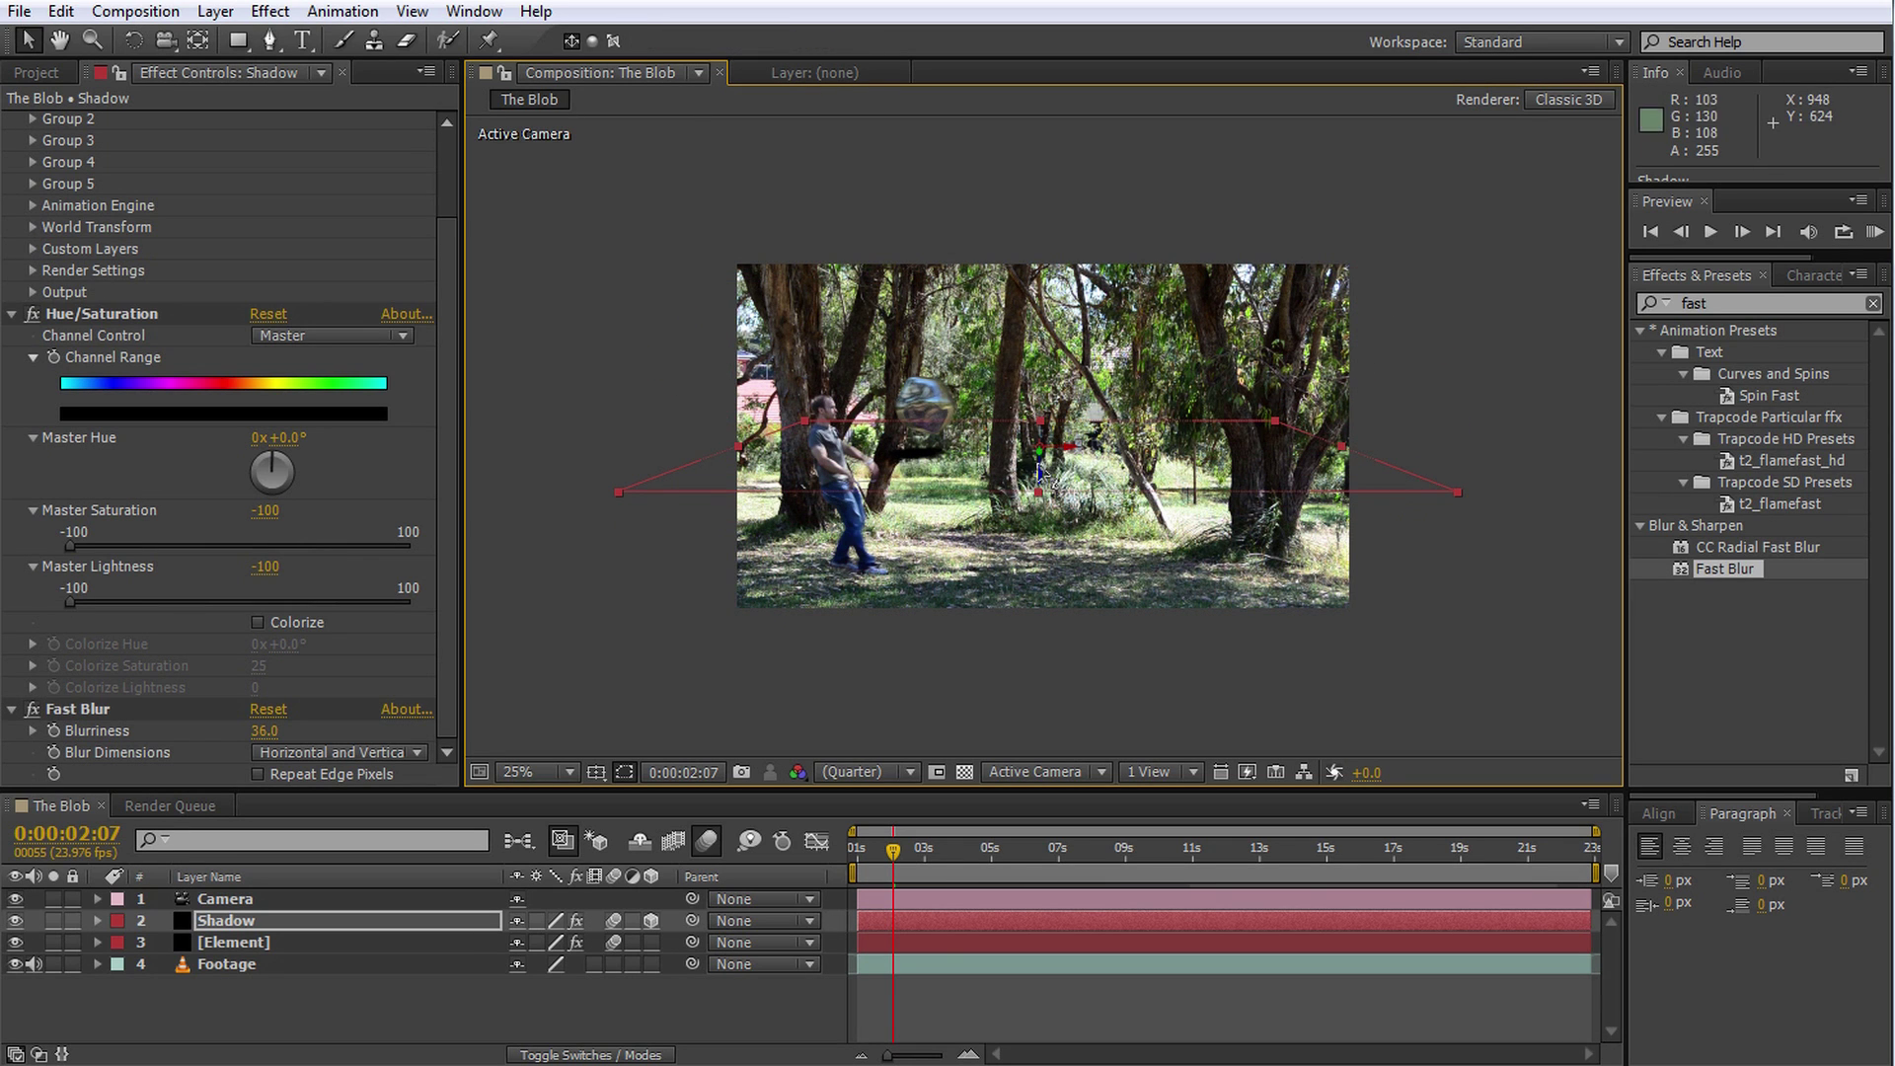
drag(1040, 464, 1057, 851)
drag(1437, 654, 1622, 694)
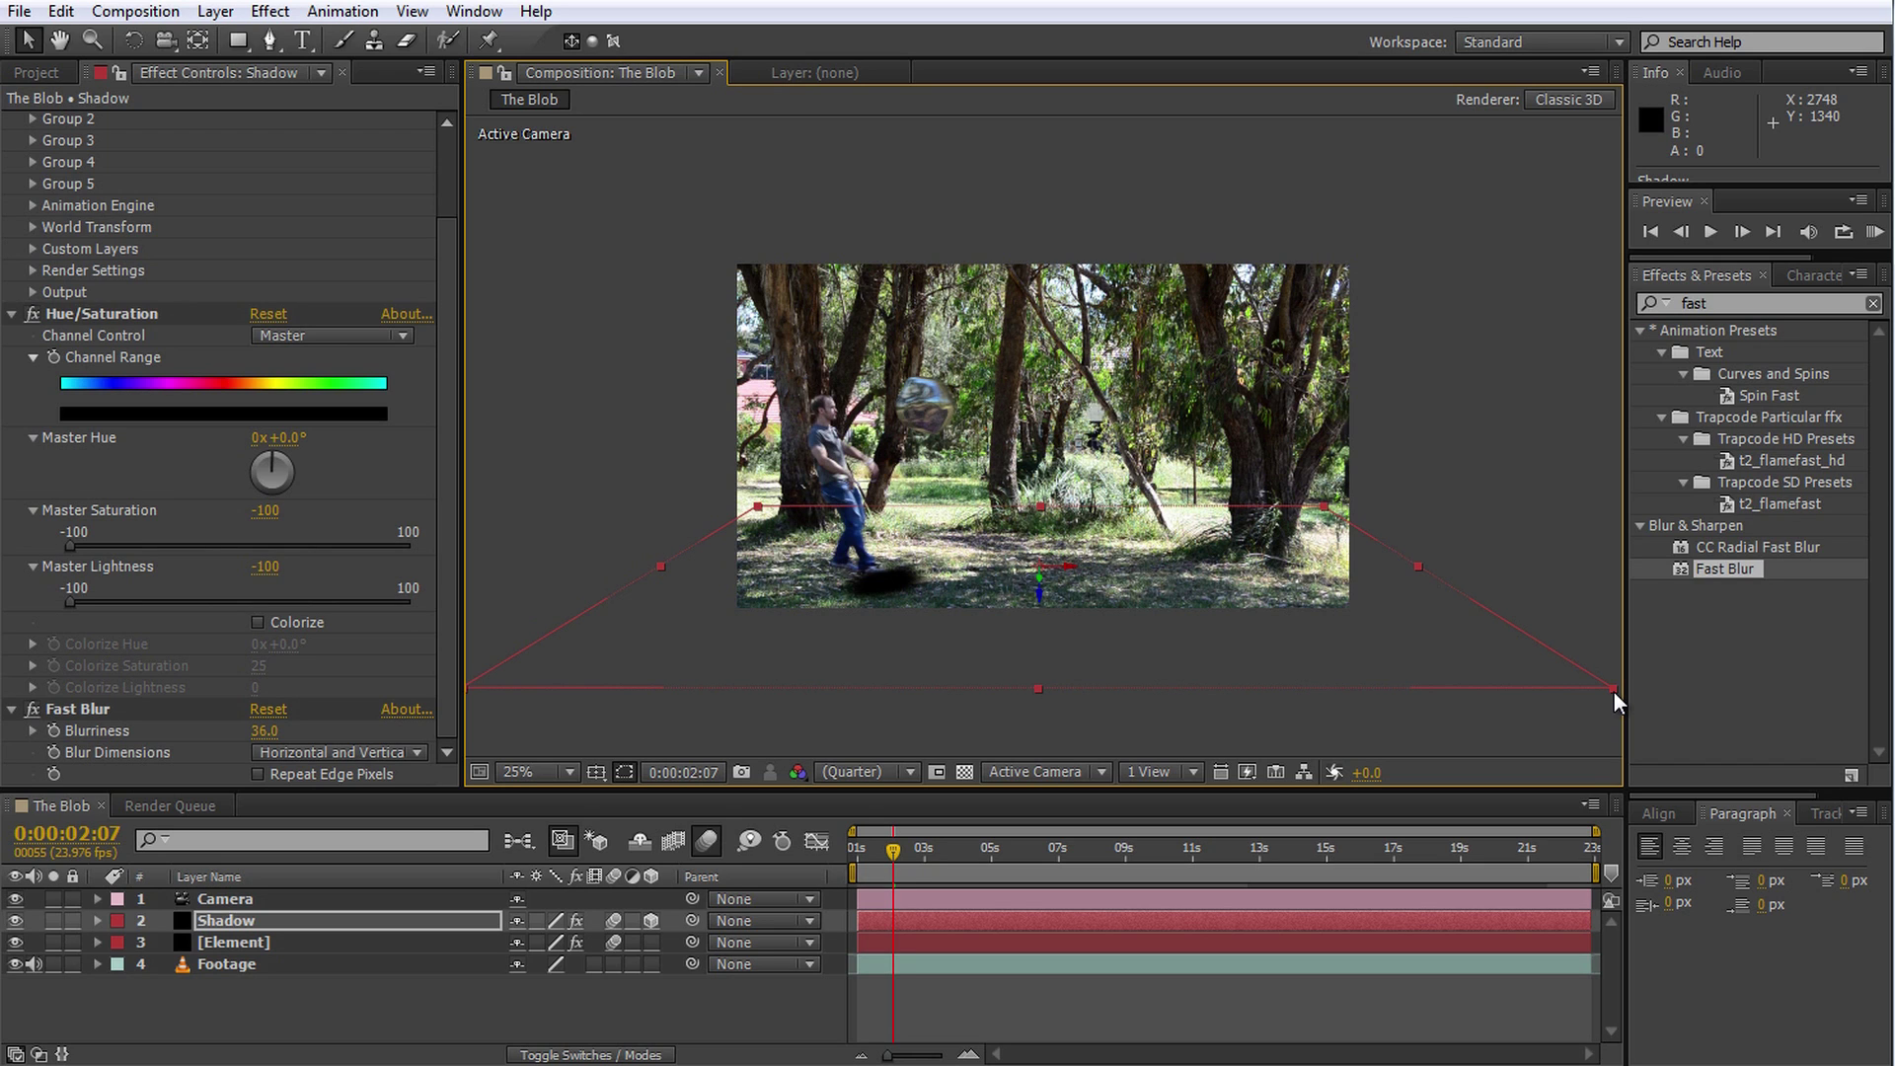
Add Corner Pin to the Shadow layer, placing Upper Left at about -446.6,-11.1 and Upper Right at about 953.9,3.7, and check it at 0:00:09:09
drag(1737, 303, 1599, 299)
text(corner)
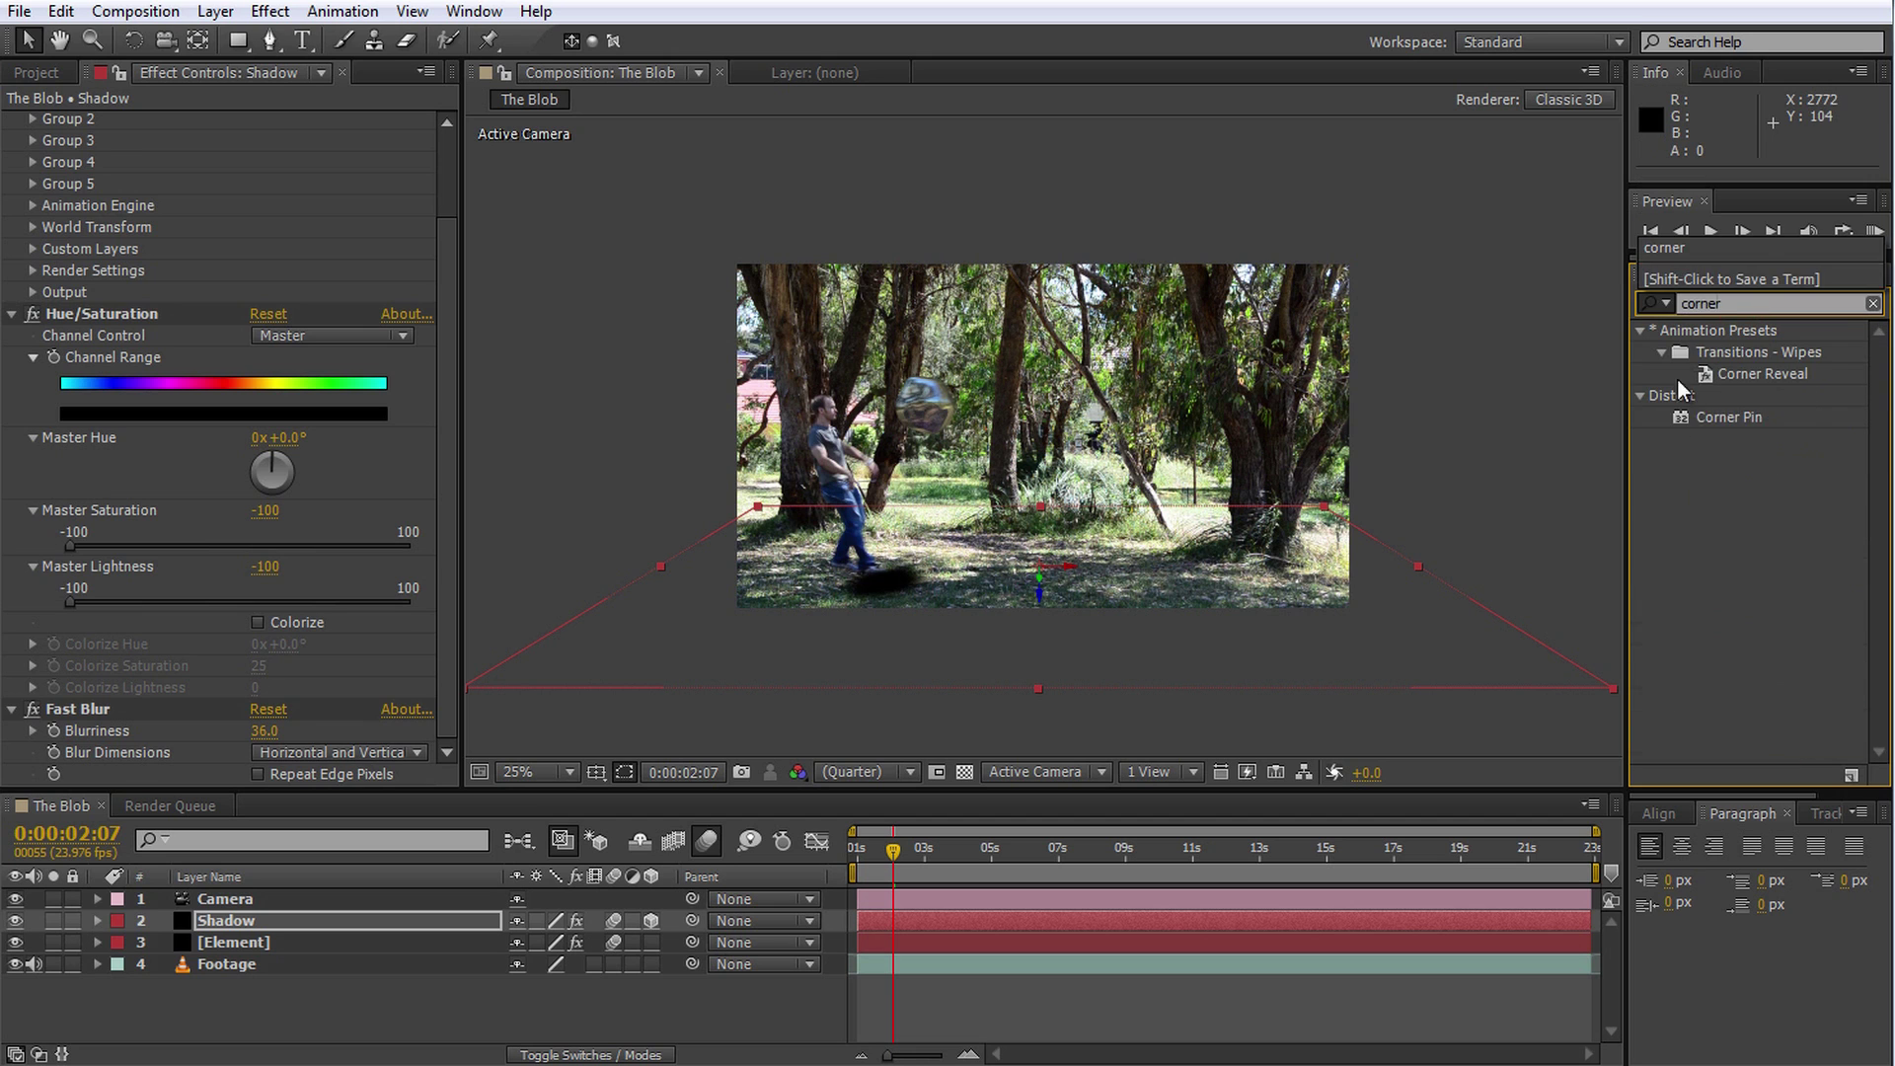
double_click(1727, 417)
drag(1461, 685, 1041, 688)
drag(803, 638, 1293, 588)
drag(952, 636, 780, 644)
drag(1117, 575, 725, 577)
drag(896, 848, 1131, 851)
drag(1015, 577, 1014, 595)
Lower the Shadow layer's opacity to 48%
click(351, 925)
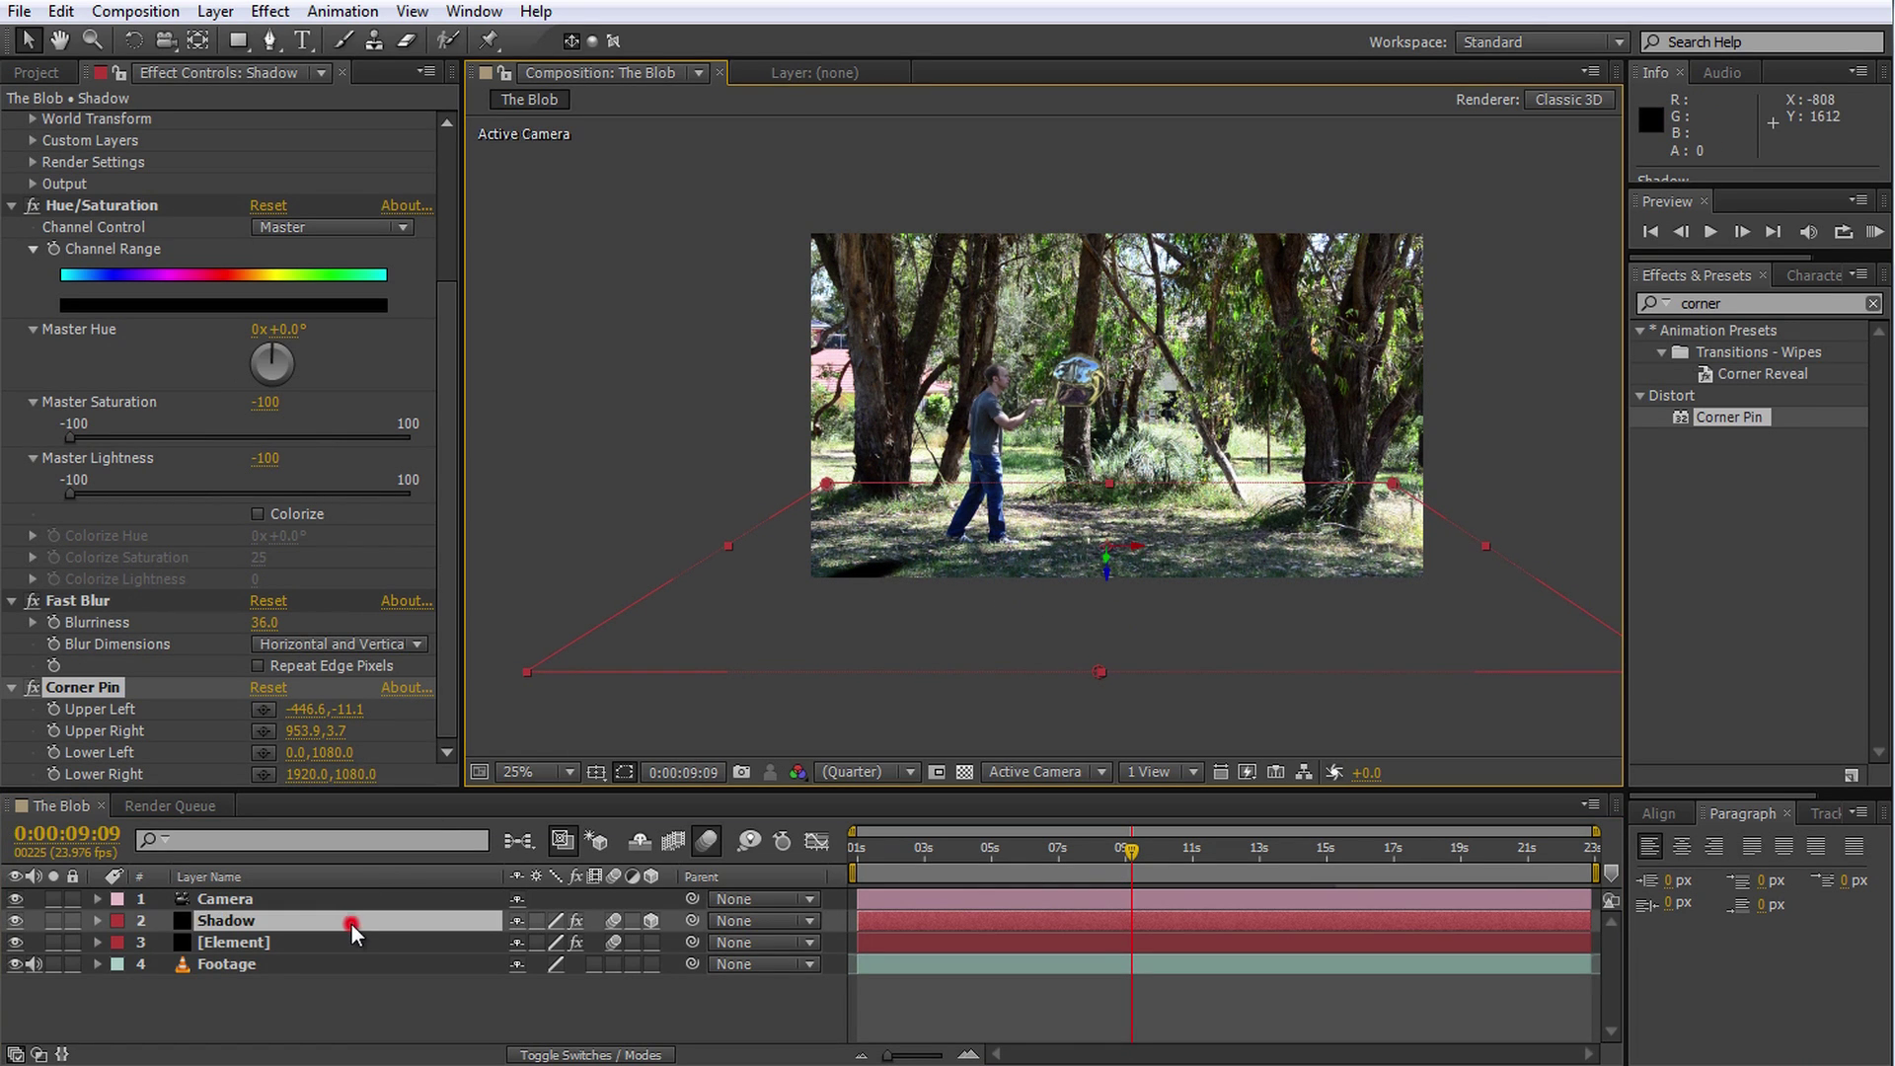
key(t)
drag(524, 943, 499, 944)
Fit the composition view up to 100% and preview the finished shot from 0:00:01:05
drag(1131, 848, 856, 849)
click(520, 772)
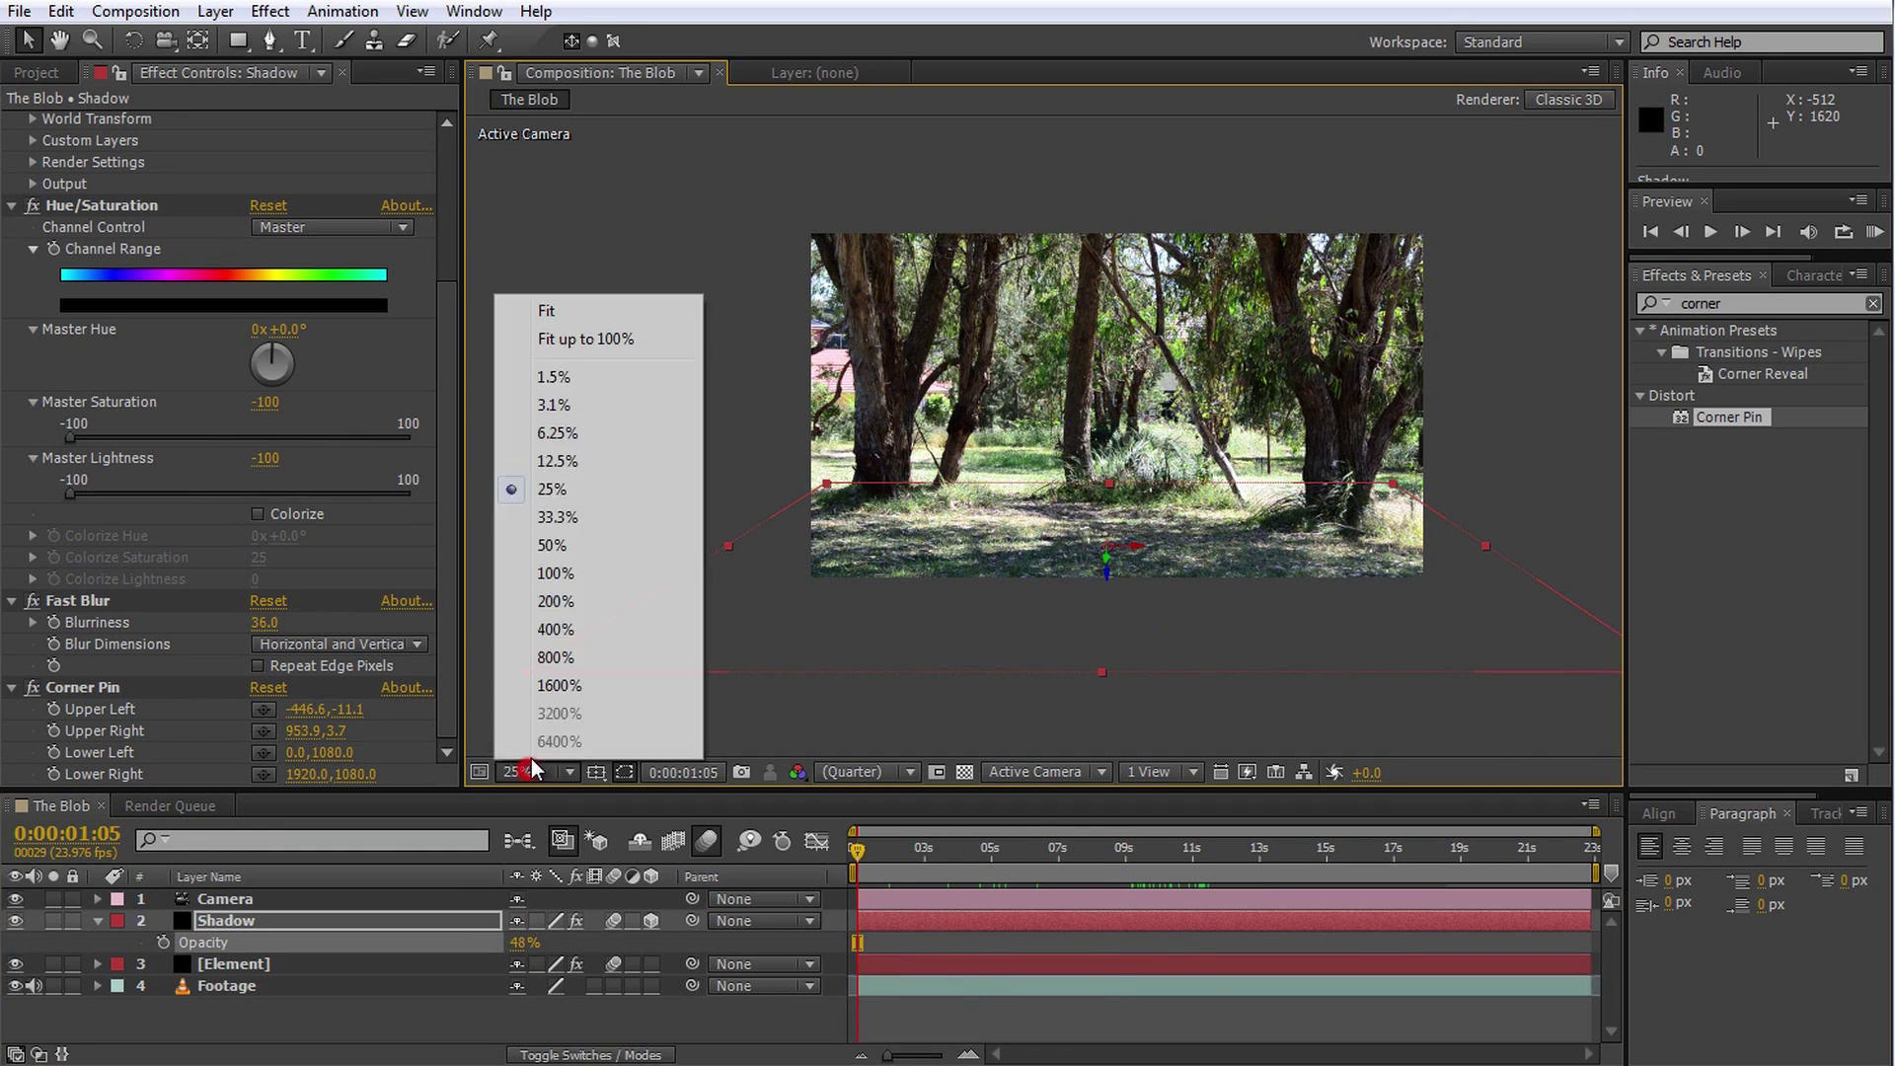
click(586, 338)
key(KP_0)
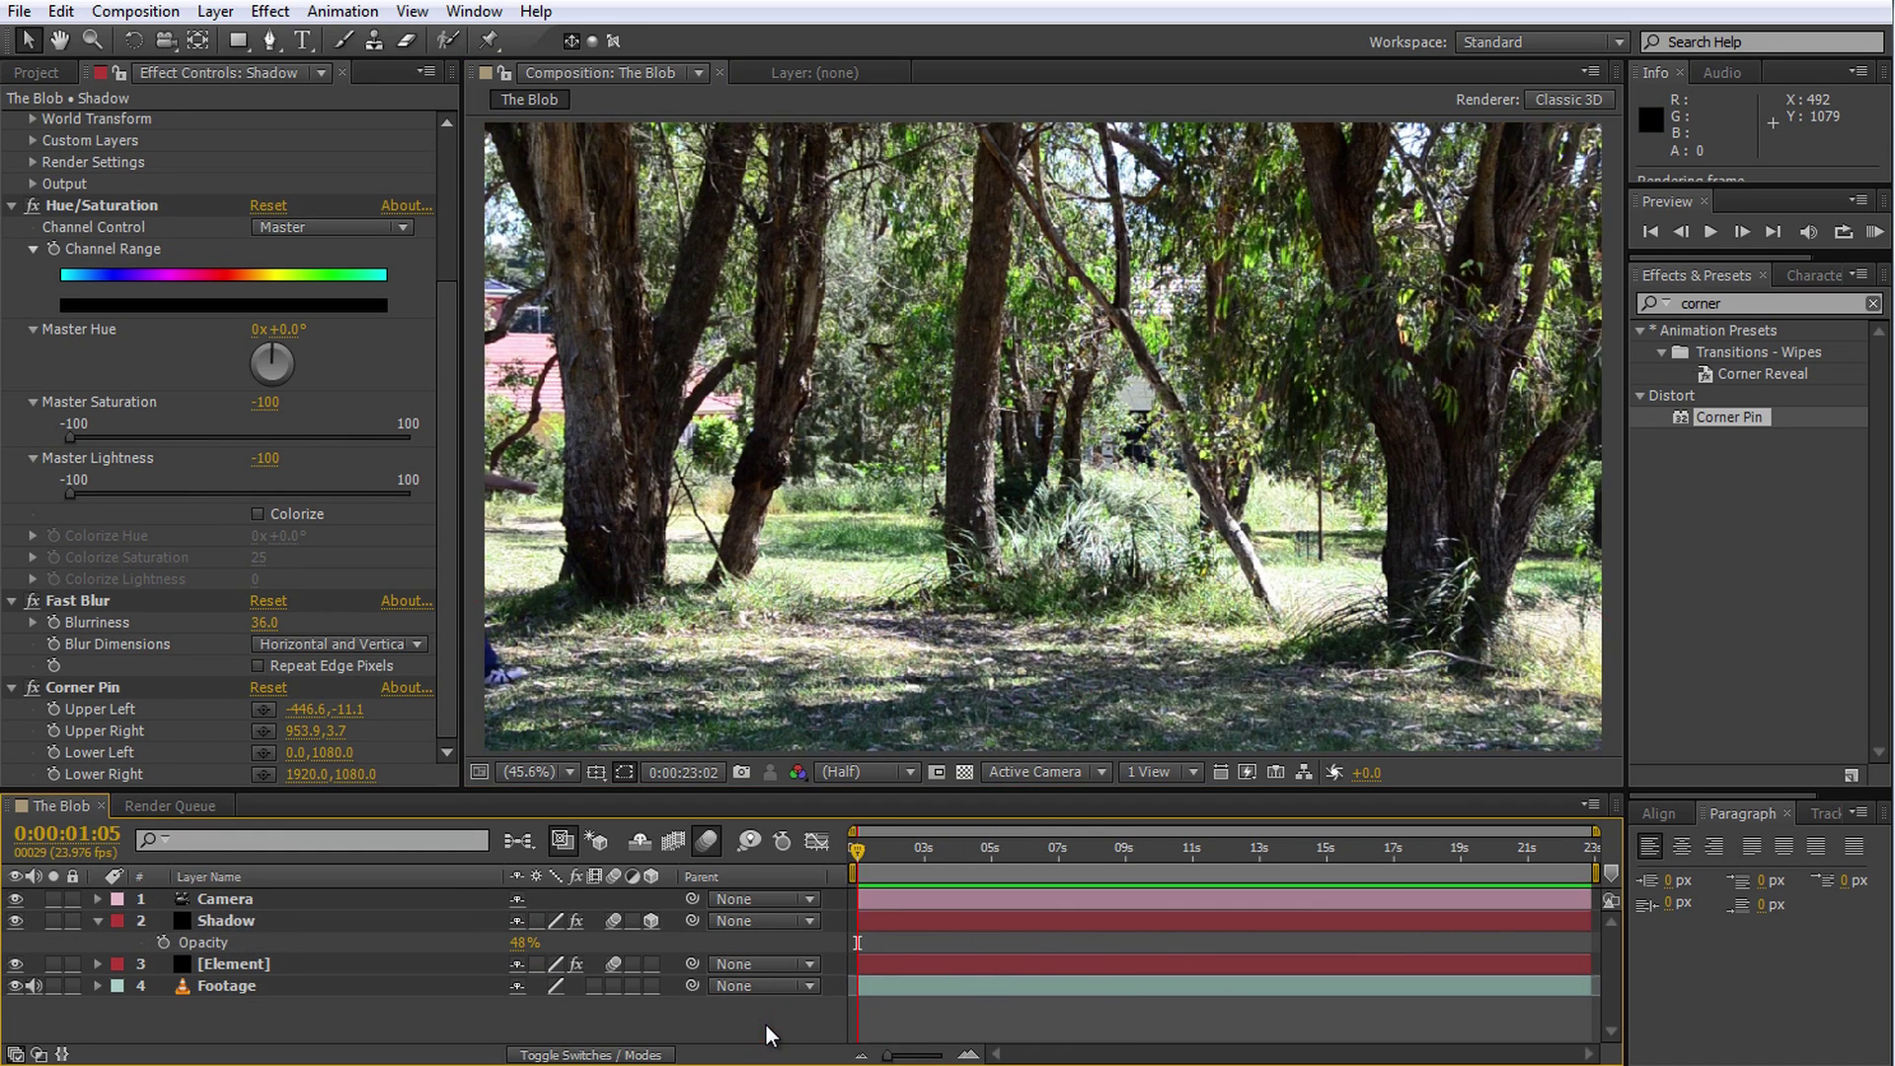